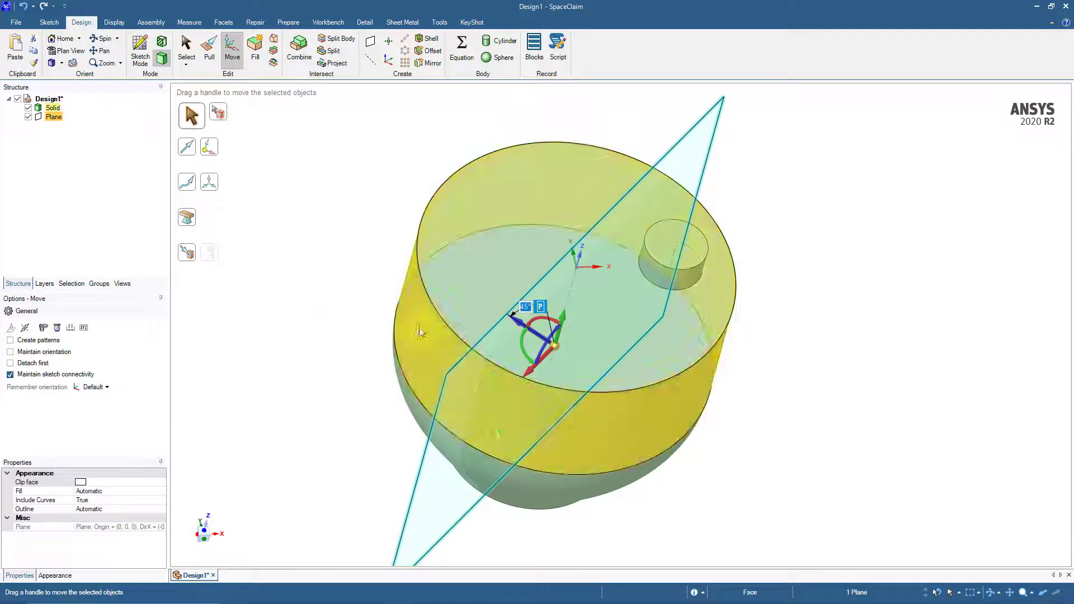
Start a sketch on the rotated plane that cuts vertically through the centre of the body
{"action": "left_click", "coordinate": [345, 320]}
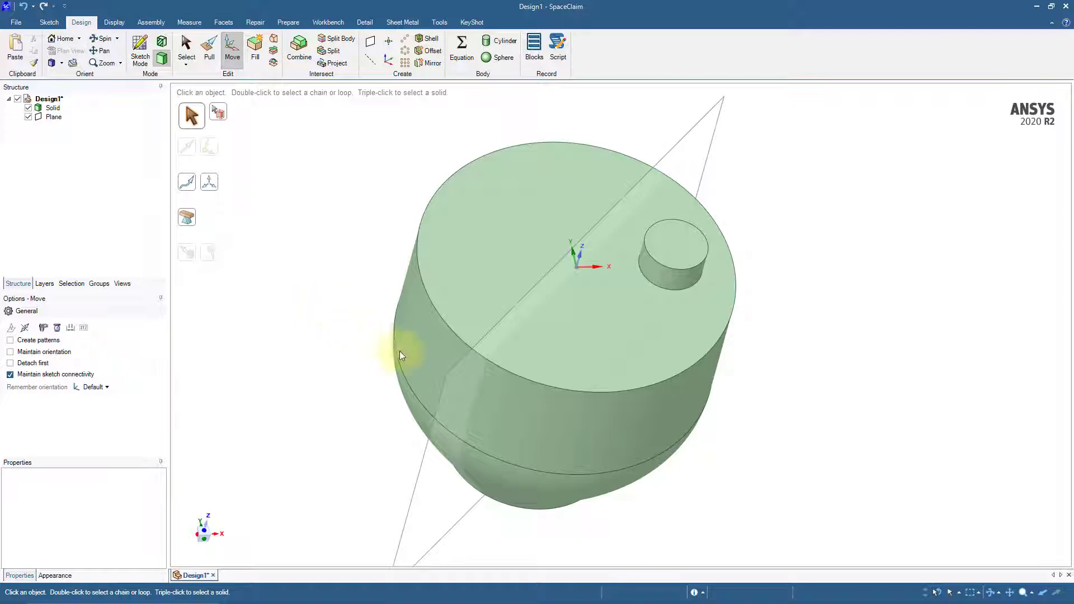
{"action": "left_click", "coordinate": [461, 364]}
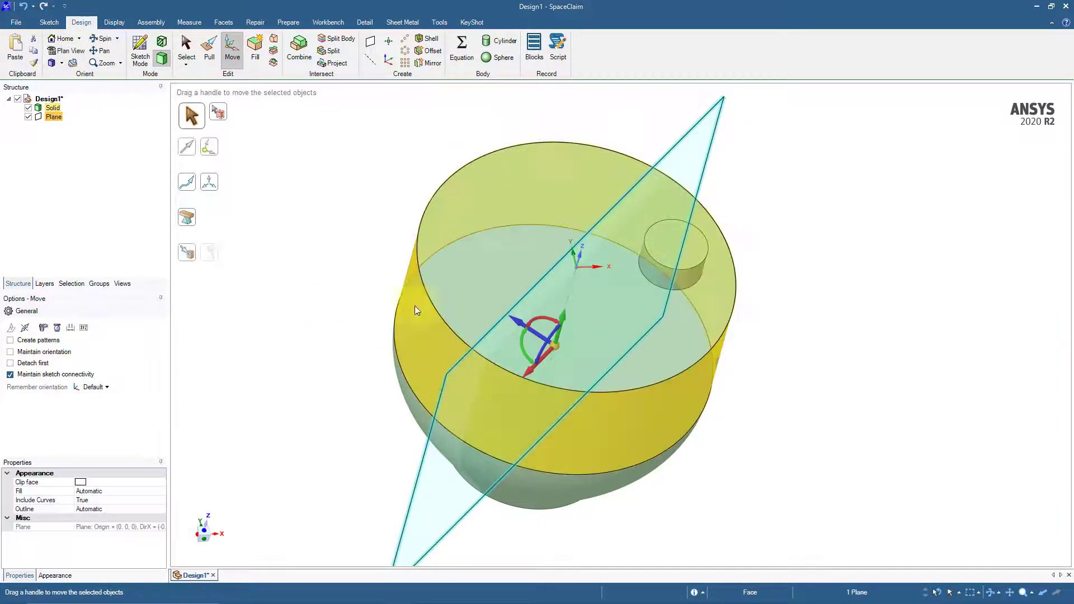
{"action": "left_click", "coordinate": [144, 61]}
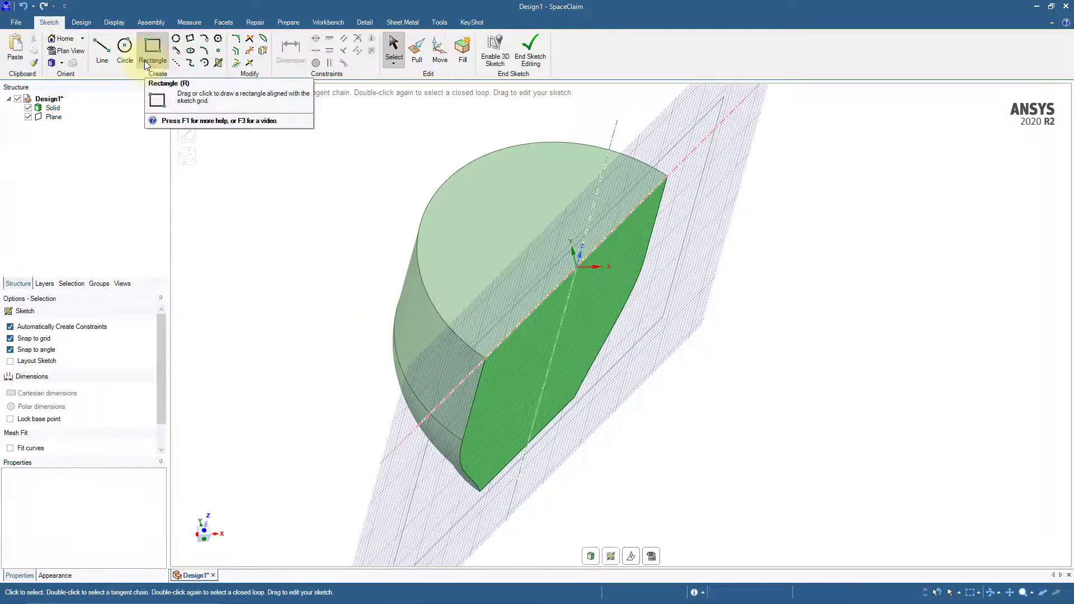
{"action": "left_click", "coordinate": [651, 557]}
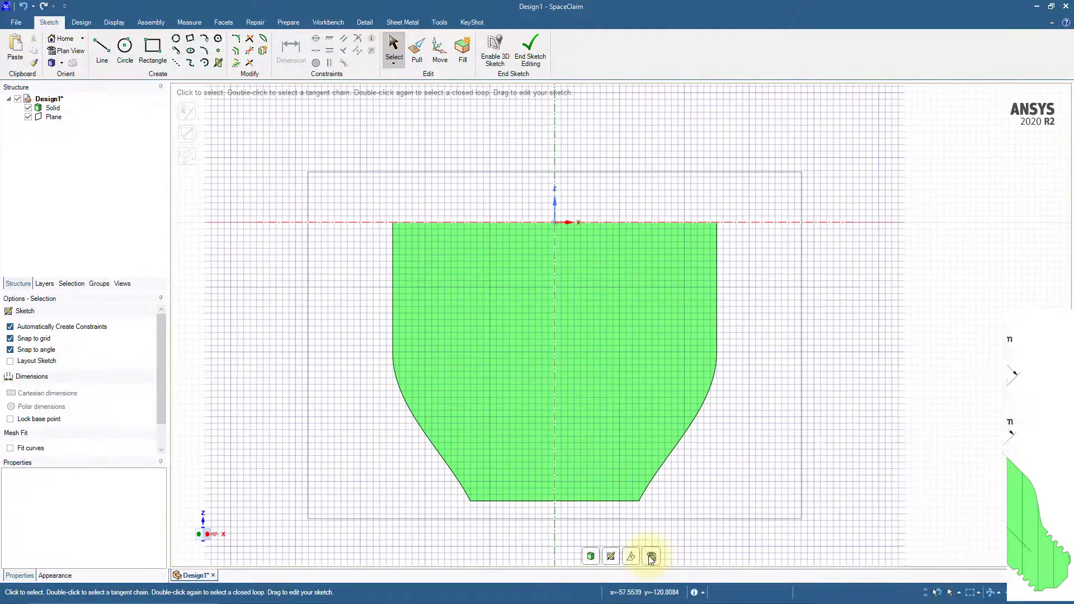
Place a sketch point dimensioned from the origin on the body's top face, -25 mm horizontally and 20 mm vertically
{"action": "left_click", "coordinate": [218, 50]}
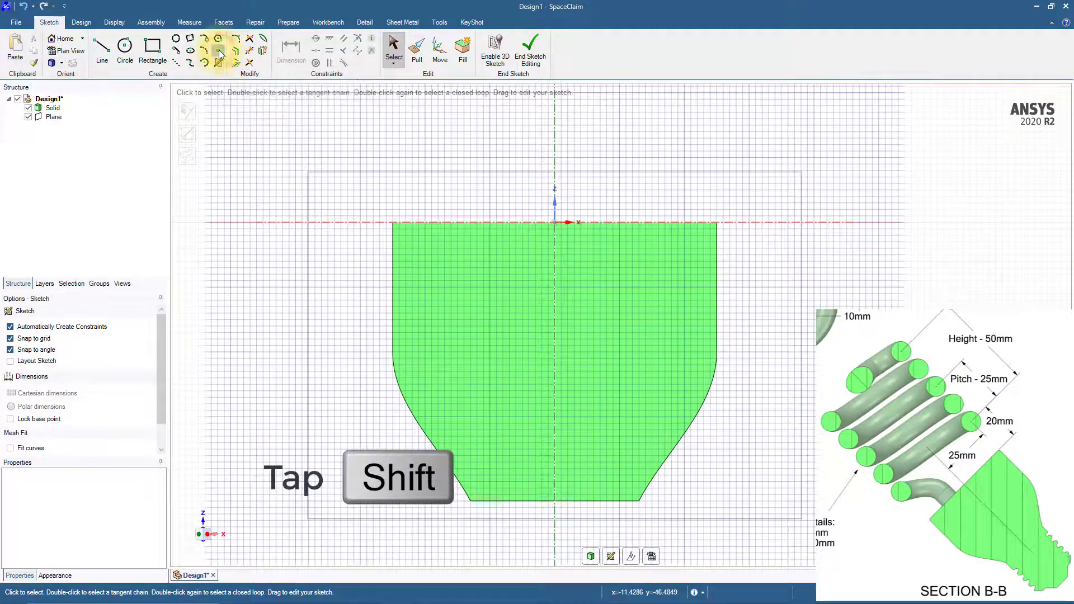
{"action": "left_click", "coordinate": [555, 224]}
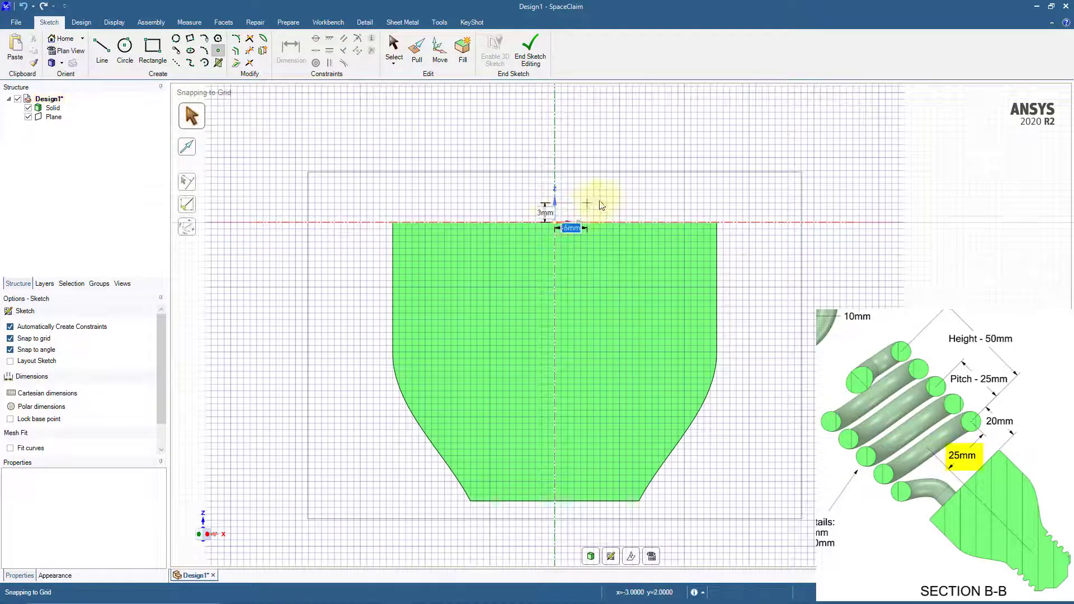
{"action": "type", "text": "-25"}
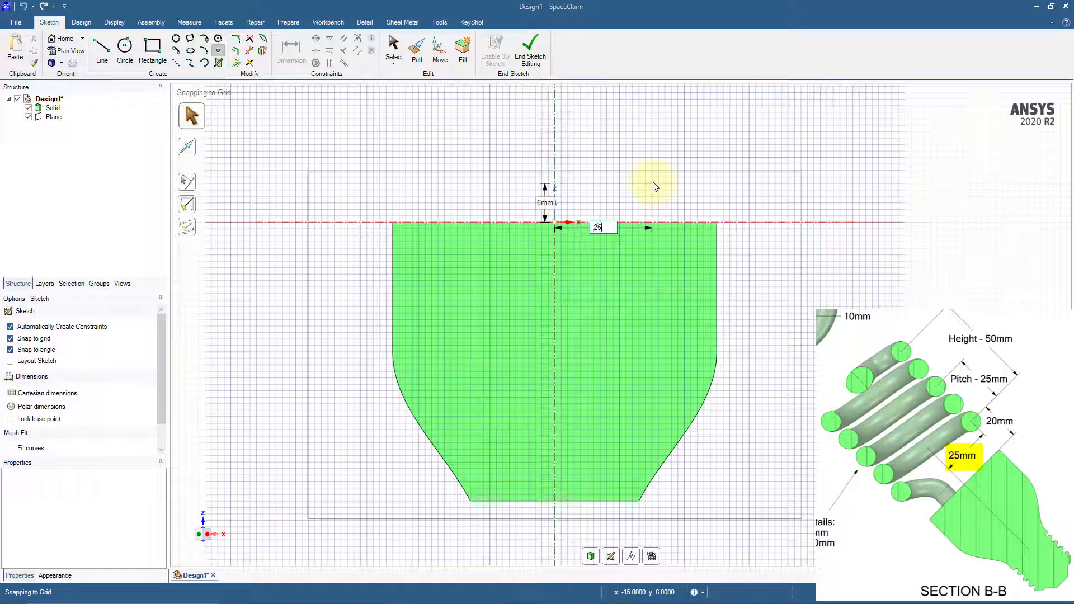
{"action": "key", "text": "Tab"}
{"action": "type", "text": "20"}
{"action": "key", "text": "Return"}
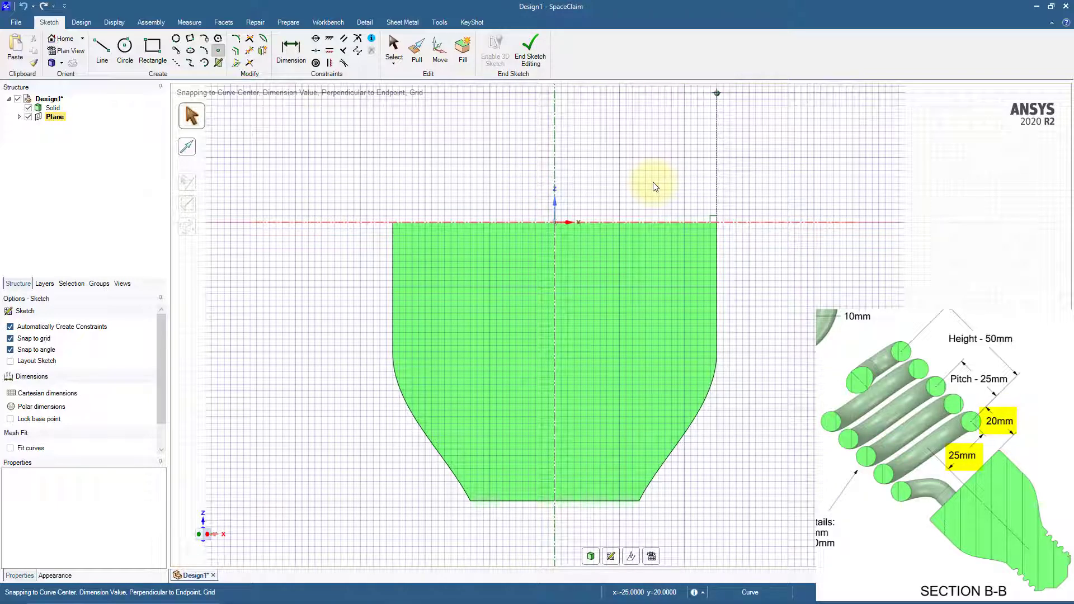
{"action": "middle_click_drag", "start_coordinate": [716, 95], "coordinate": [695, 209], "text": "ctrl"}
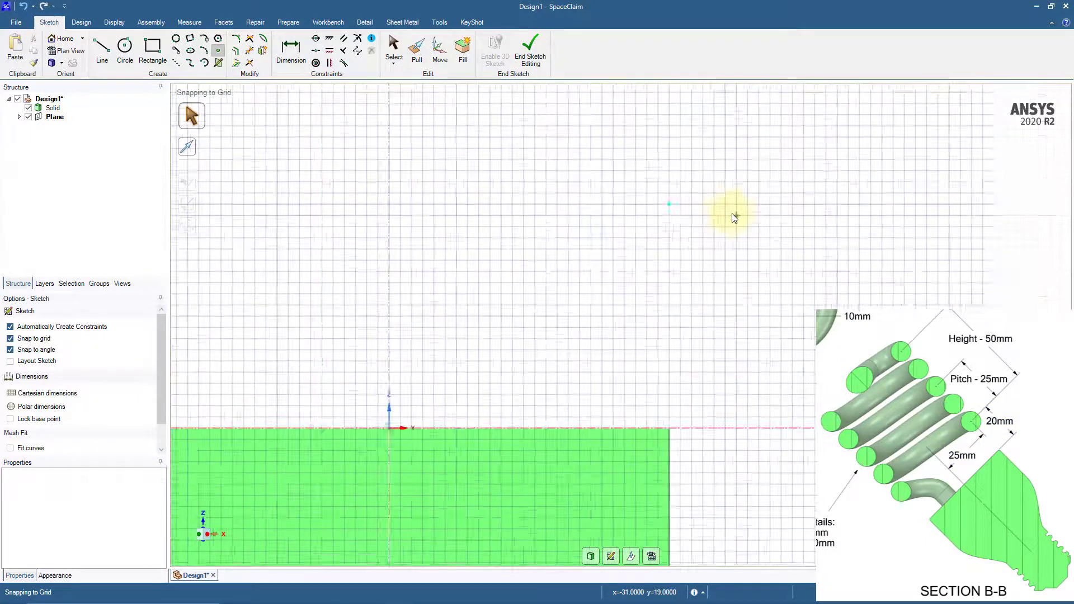
Return from the sketch to 3D mode and hide the sketch plane
{"action": "left_click", "coordinate": [81, 22]}
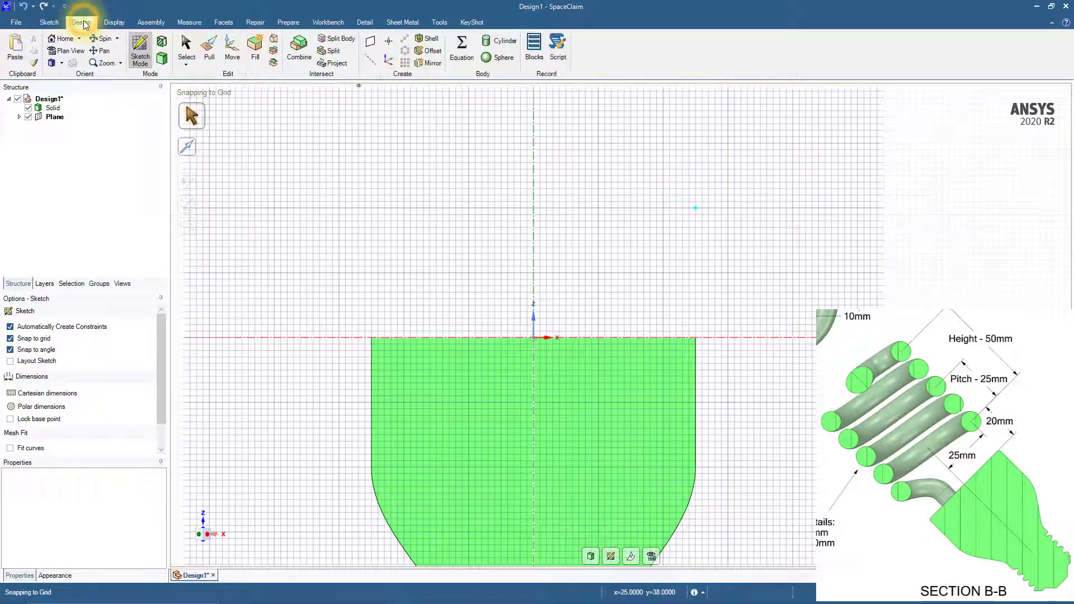
{"action": "left_click", "coordinate": [162, 57]}
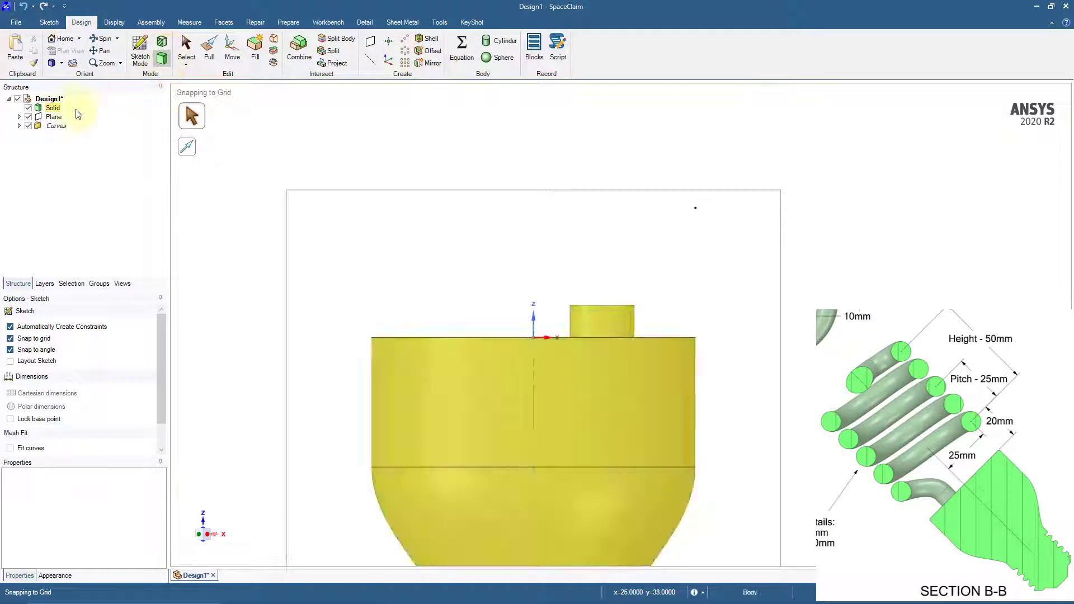
{"action": "left_click", "coordinate": [28, 116]}
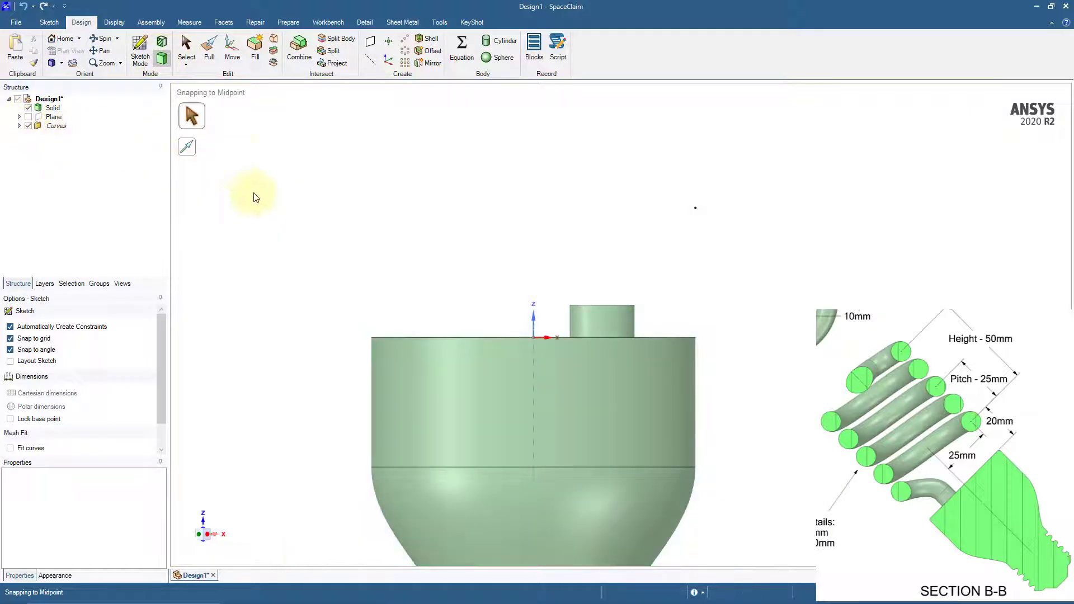
Pull the sketched point around the Z axis into a right-handed helix with a height of 50 mm and a pitch of 25 mm
{"action": "left_click", "coordinate": [210, 49]}
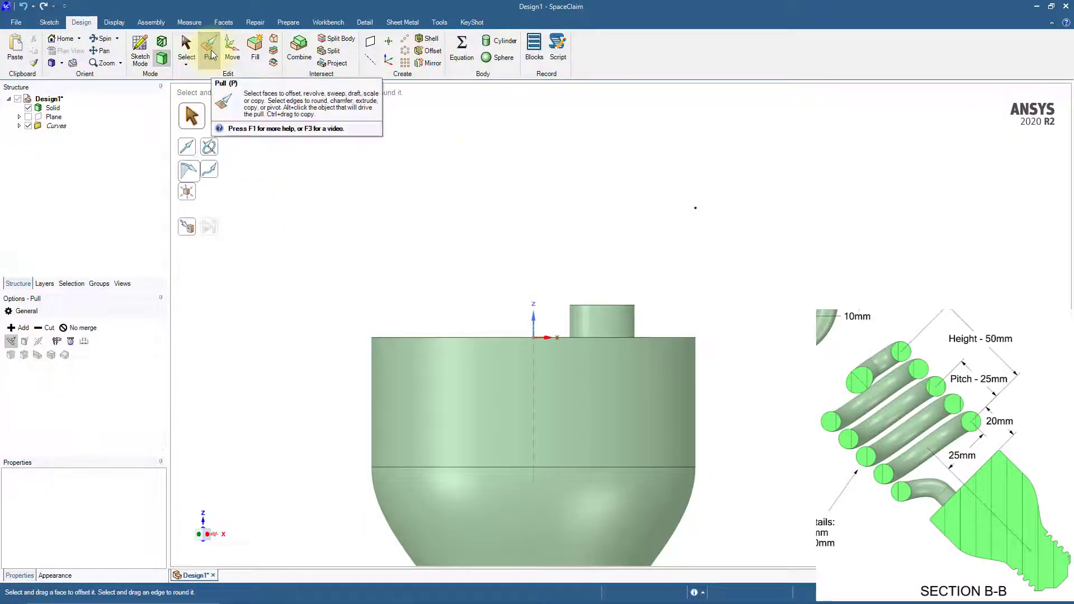
{"action": "left_click", "coordinate": [695, 208]}
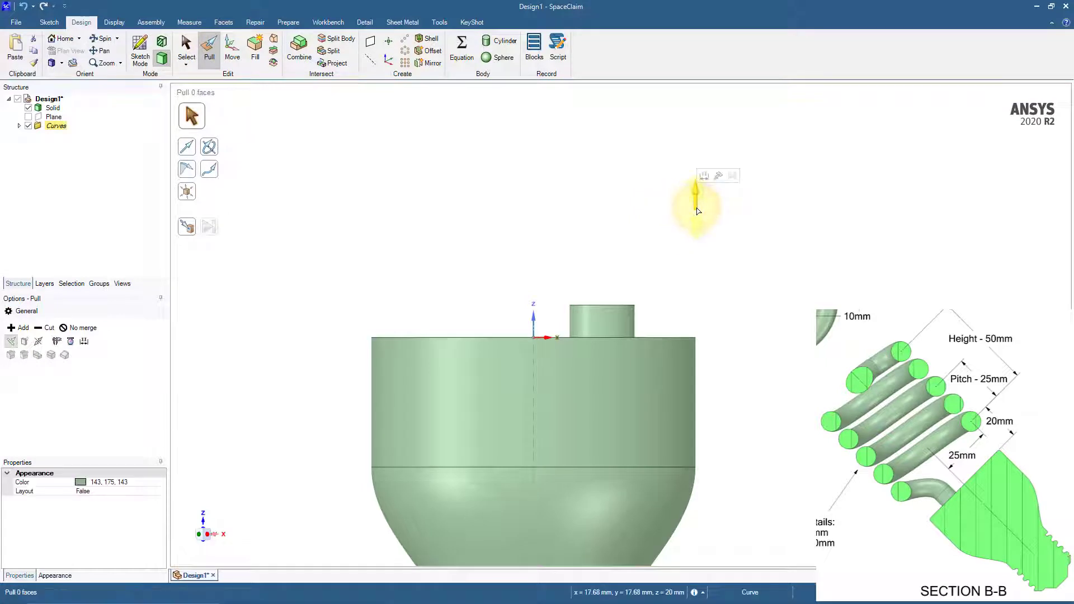
{"action": "left_click", "coordinate": [210, 147]}
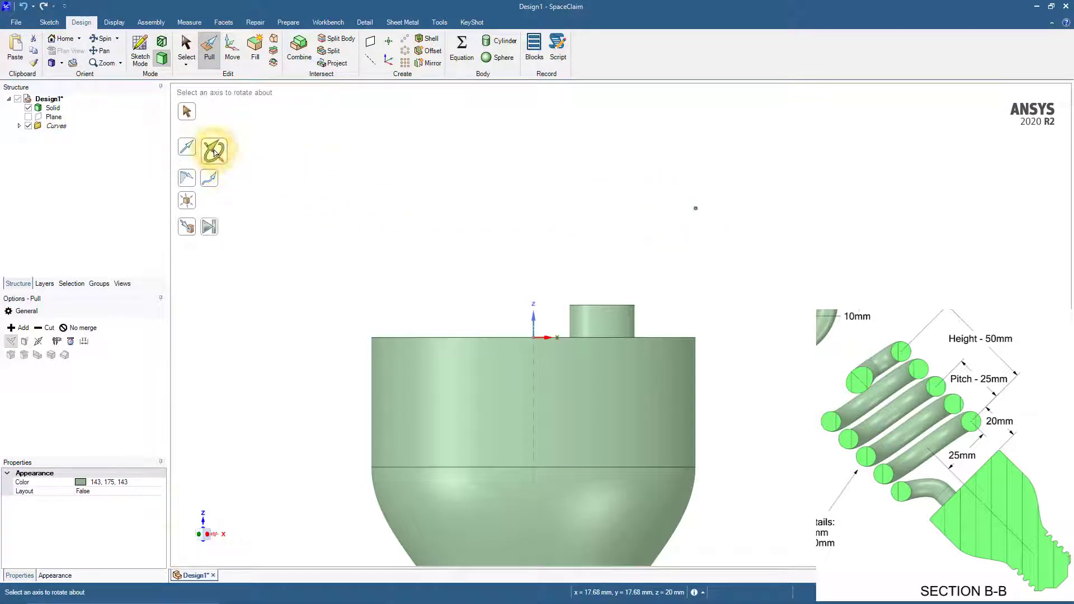
{"action": "left_click", "coordinate": [532, 319]}
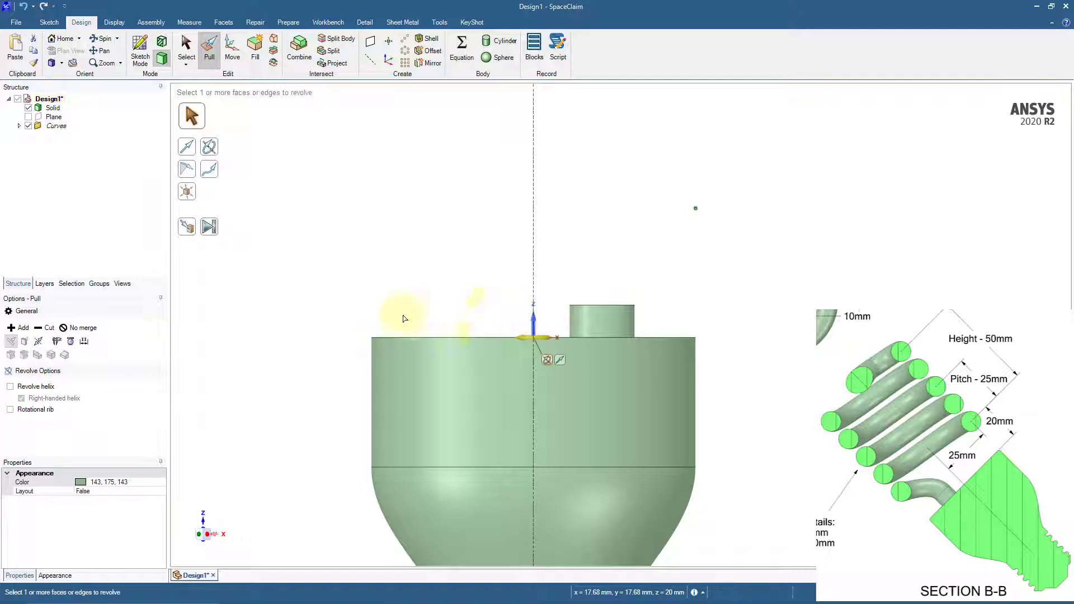
{"action": "left_click", "coordinate": [10, 387]}
{"action": "left_click", "coordinate": [495, 326]}
{"action": "type", "text": "50"}
{"action": "key", "text": "Tab"}
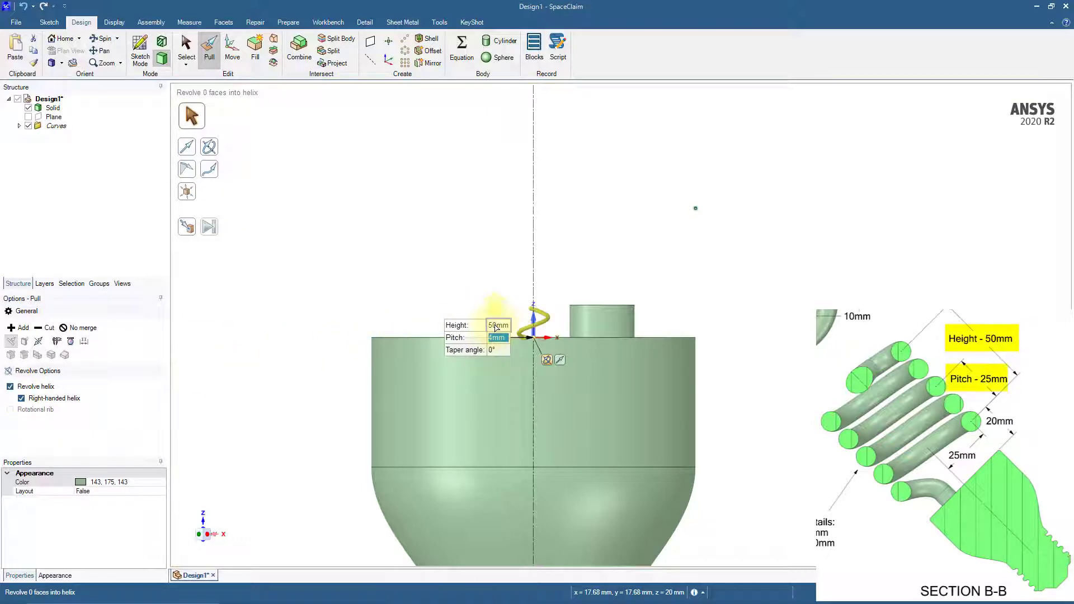
{"action": "type", "text": "25"}
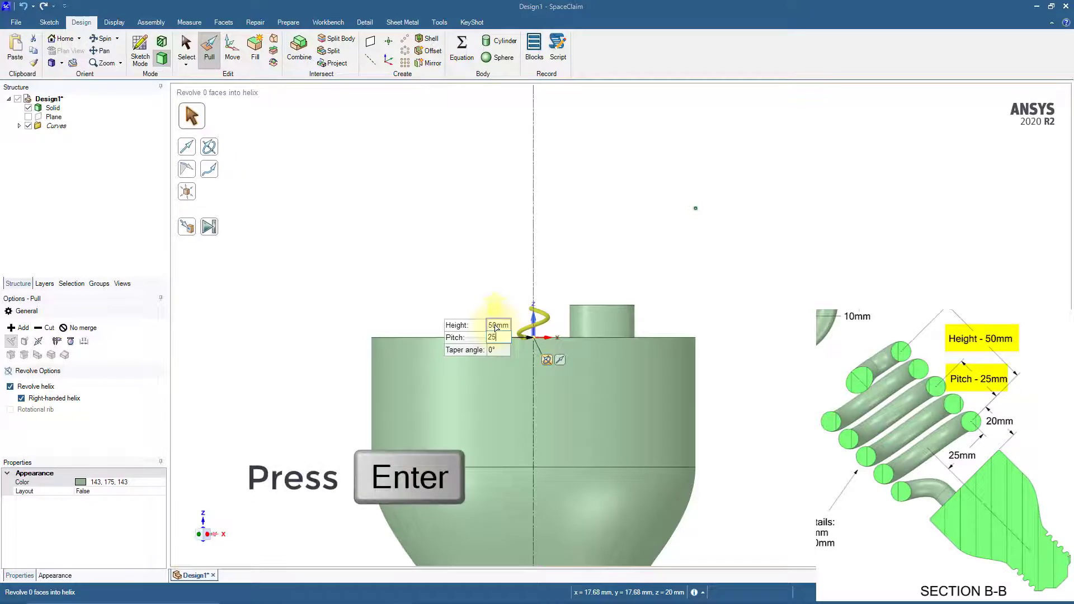
{"action": "key", "text": "Return"}
{"action": "middle_click_drag", "start_coordinate": [503, 233], "coordinate": [536, 331], "text": "shift"}
{"action": "scroll", "coordinate": [506, 342], "scroll_direction": "down", "scroll_amount": 5}
{"action": "scroll", "coordinate": [506, 342], "scroll_direction": "down", "scroll_amount": 2}
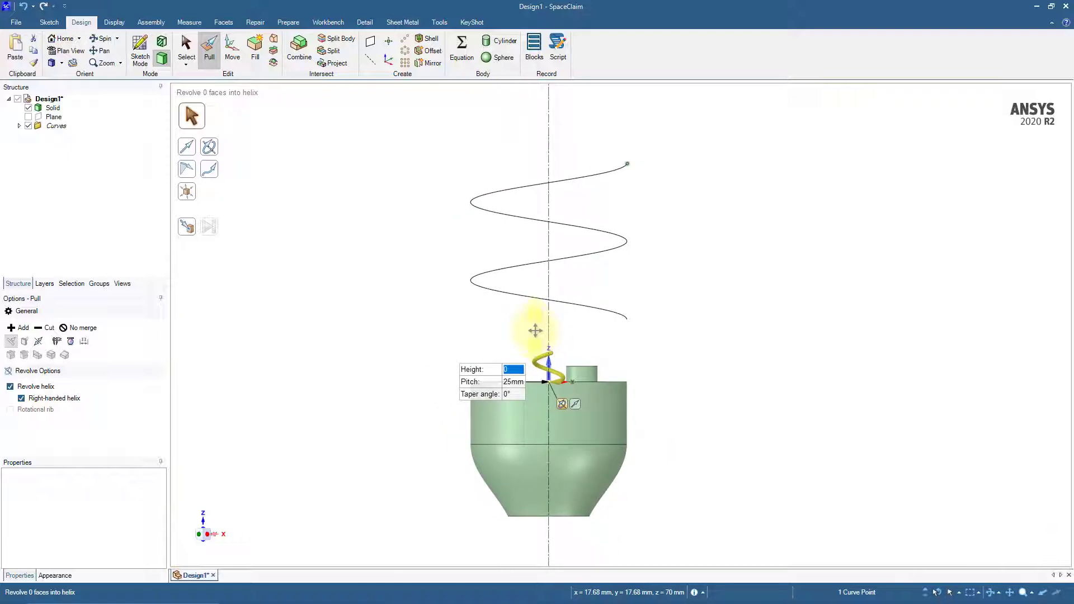
{"action": "key", "text": "s"}
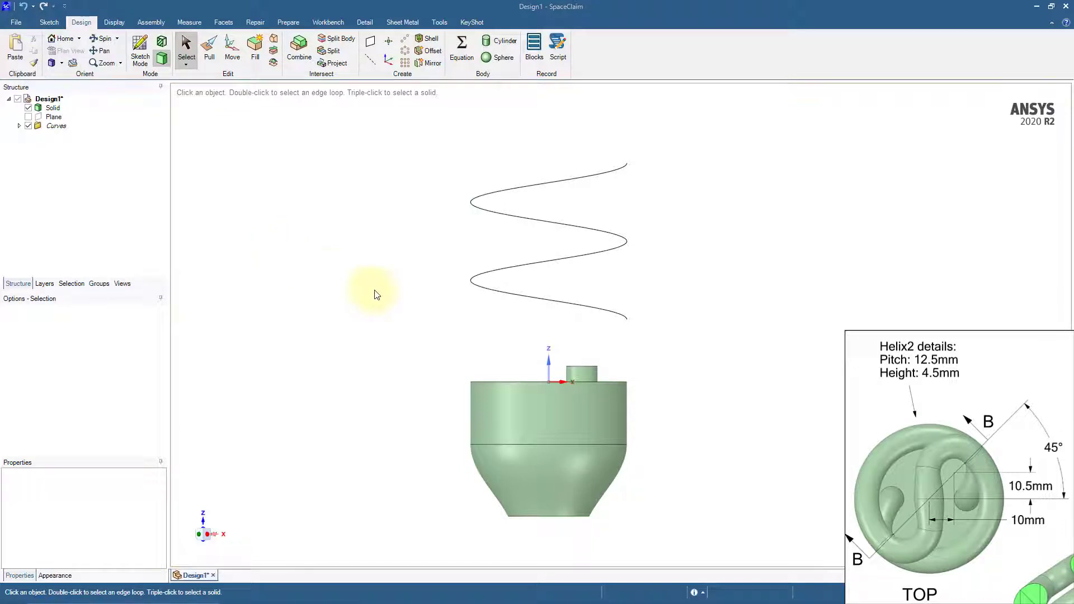
Create an axis along the origin's Z axis and move it 10 mm in the positive X direction
{"action": "left_click", "coordinate": [550, 368]}
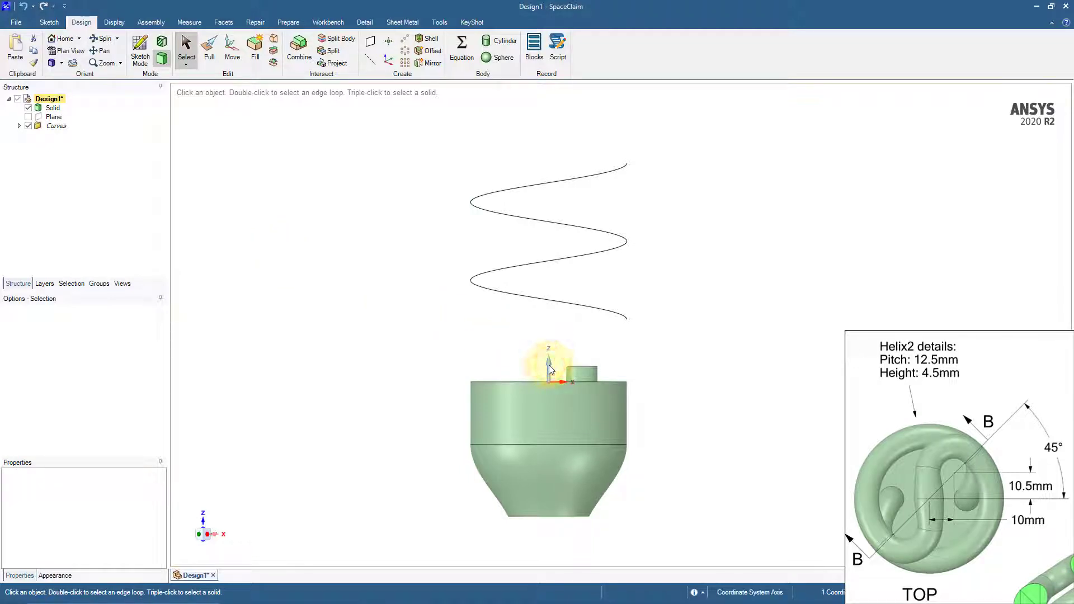
{"action": "left_click", "coordinate": [369, 62]}
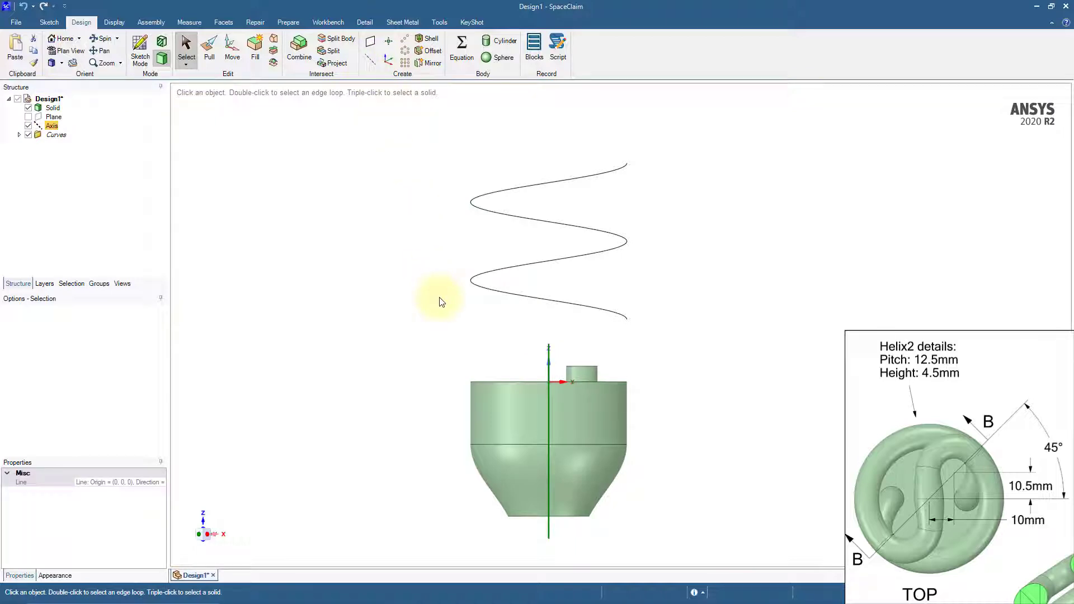
{"action": "left_click", "coordinate": [233, 51]}
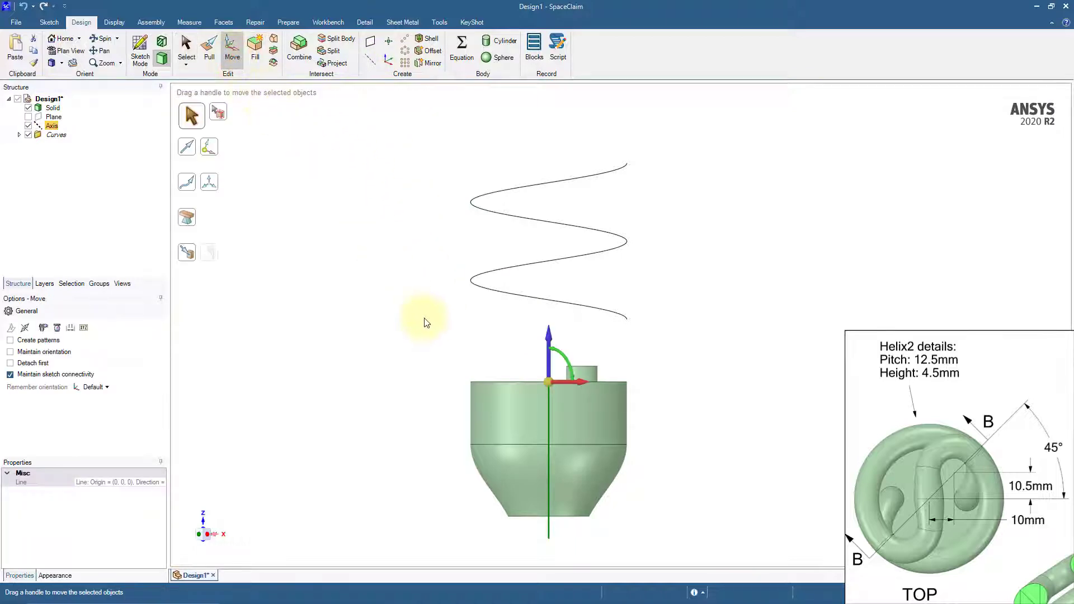
{"action": "middle_click_drag", "start_coordinate": [427, 321], "coordinate": [456, 363]}
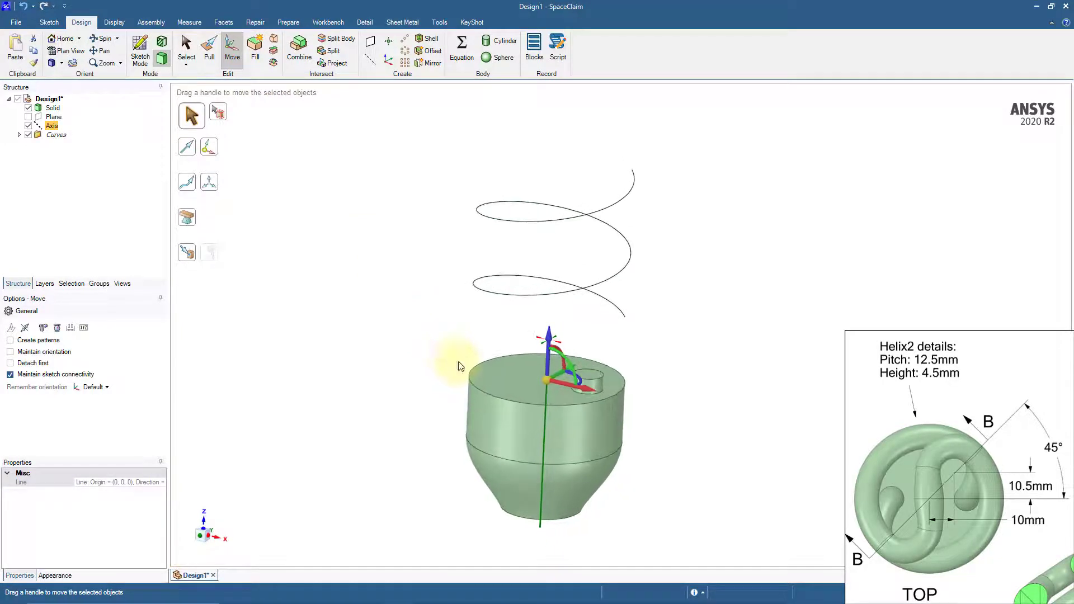
{"action": "left_click_drag", "start_coordinate": [565, 386], "coordinate": [574, 390]}
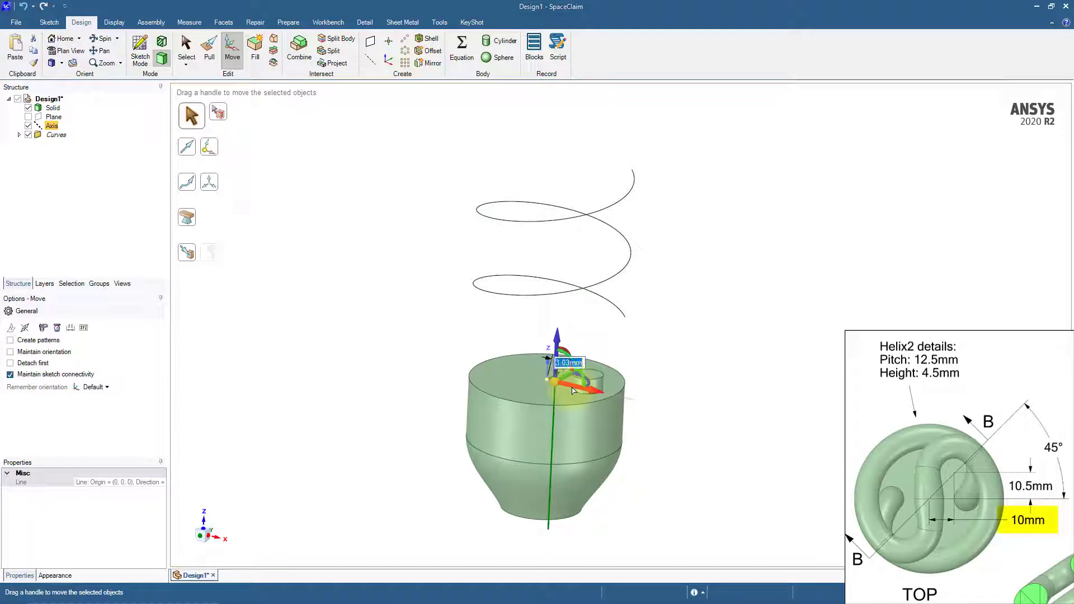
{"action": "type", "text": "10"}
{"action": "key", "text": "Return"}
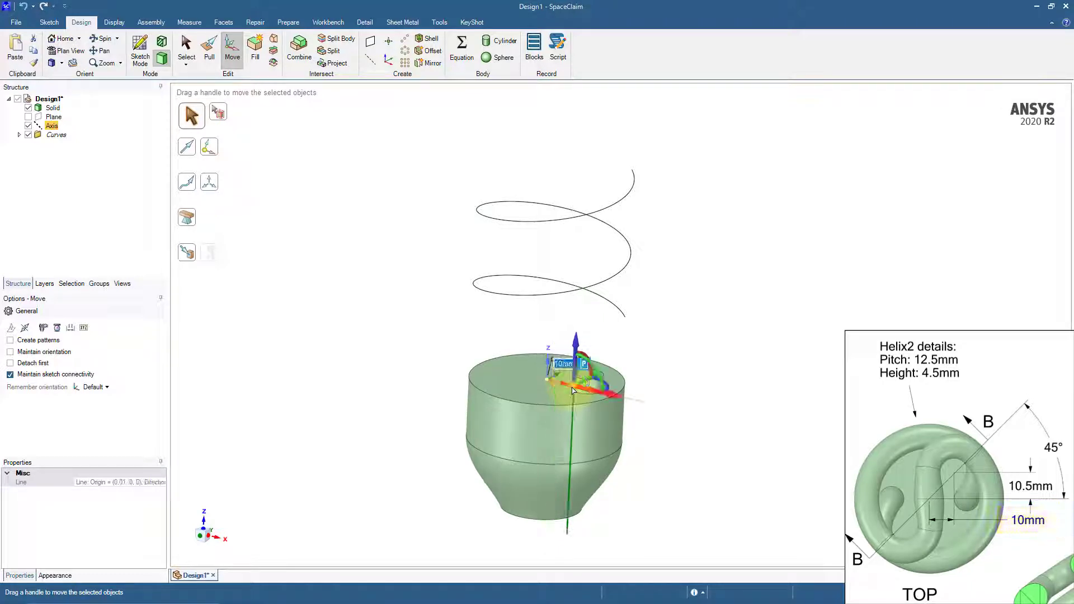
{"action": "left_click", "coordinate": [675, 356]}
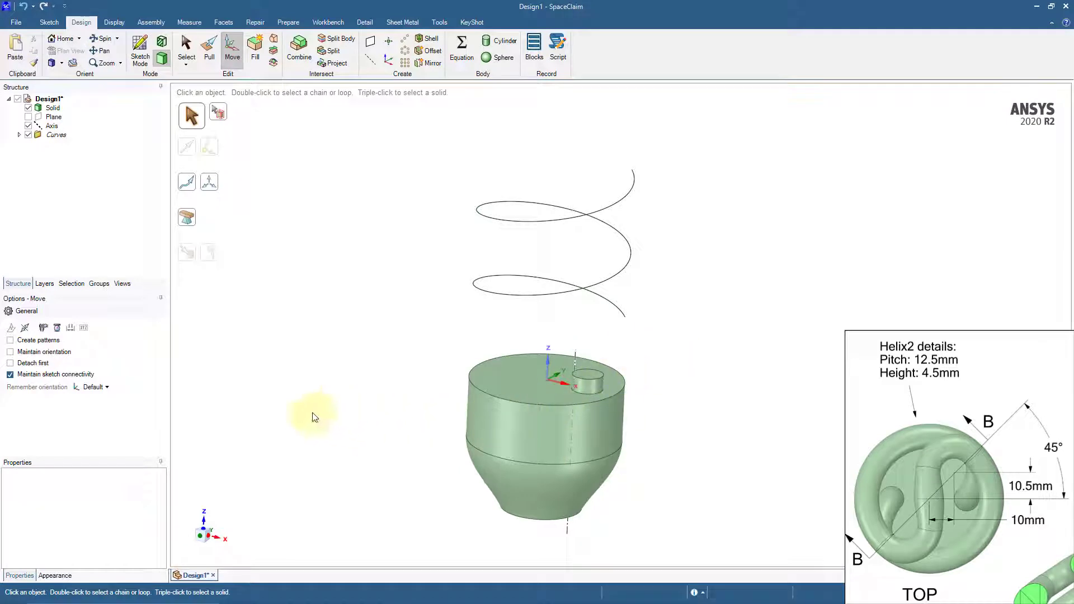
Move the new axis 10.5 mm in the positive Y direction
{"action": "left_click", "coordinate": [205, 525]}
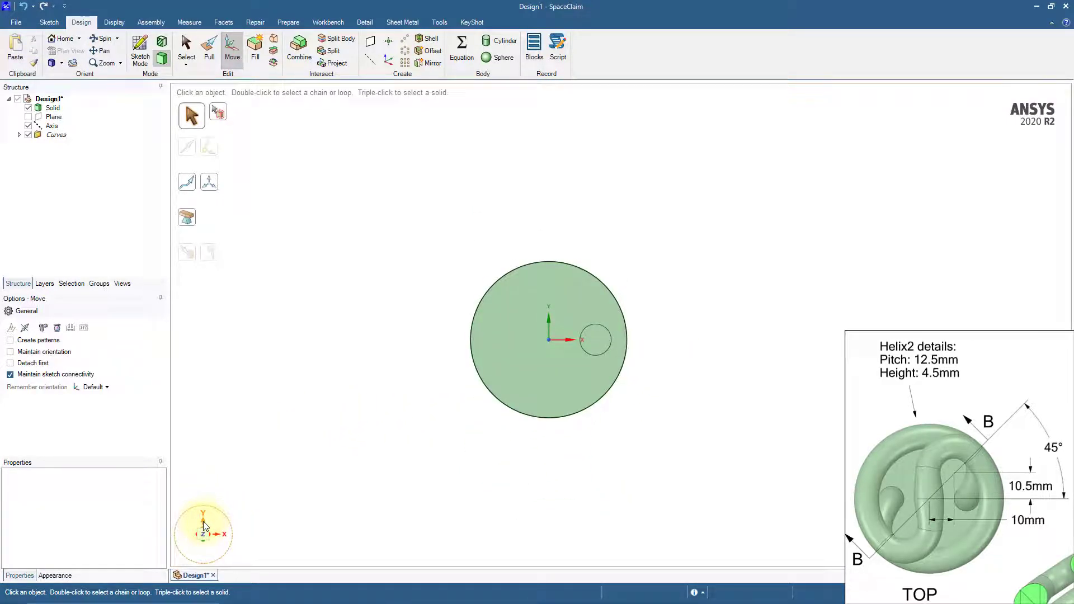
{"action": "left_click", "coordinate": [52, 127]}
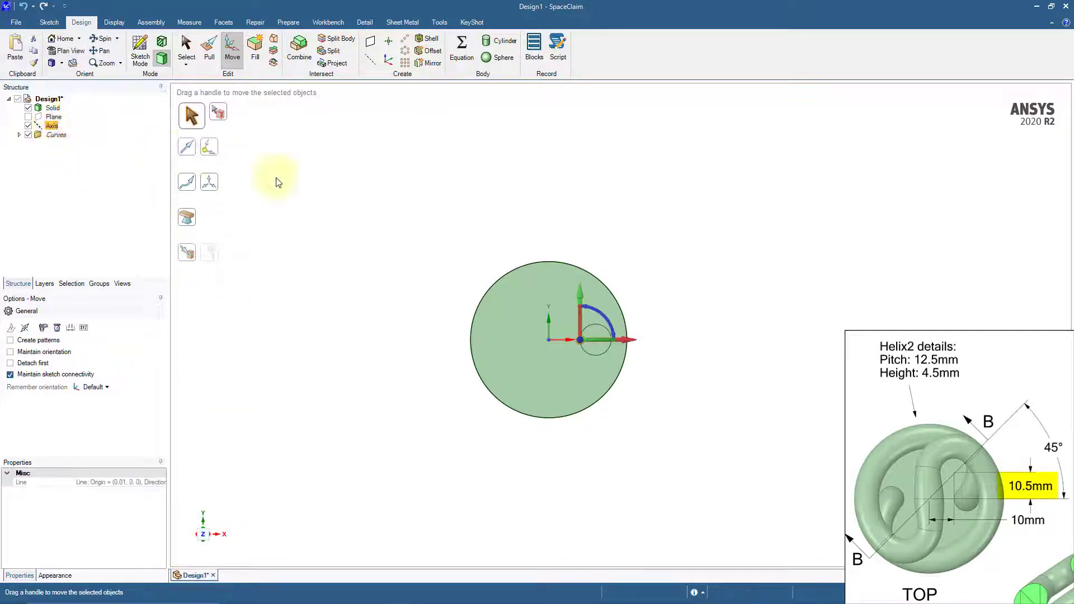
{"action": "left_click_drag", "start_coordinate": [582, 301], "coordinate": [581, 284]}
{"action": "type", "text": "10"}
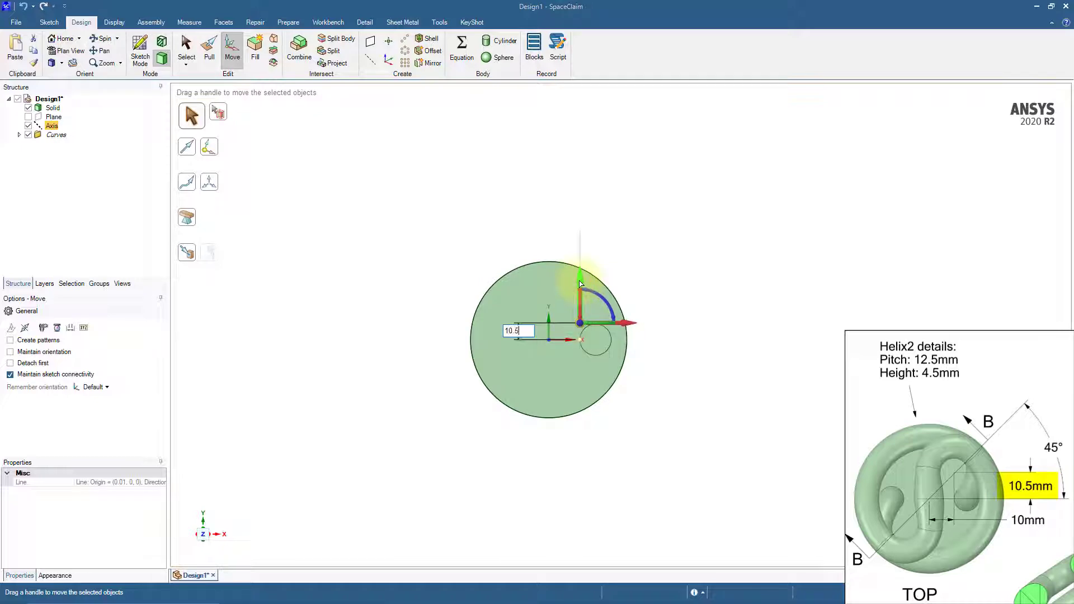
{"action": "type", "text": ".5"}
{"action": "key", "text": "Return"}
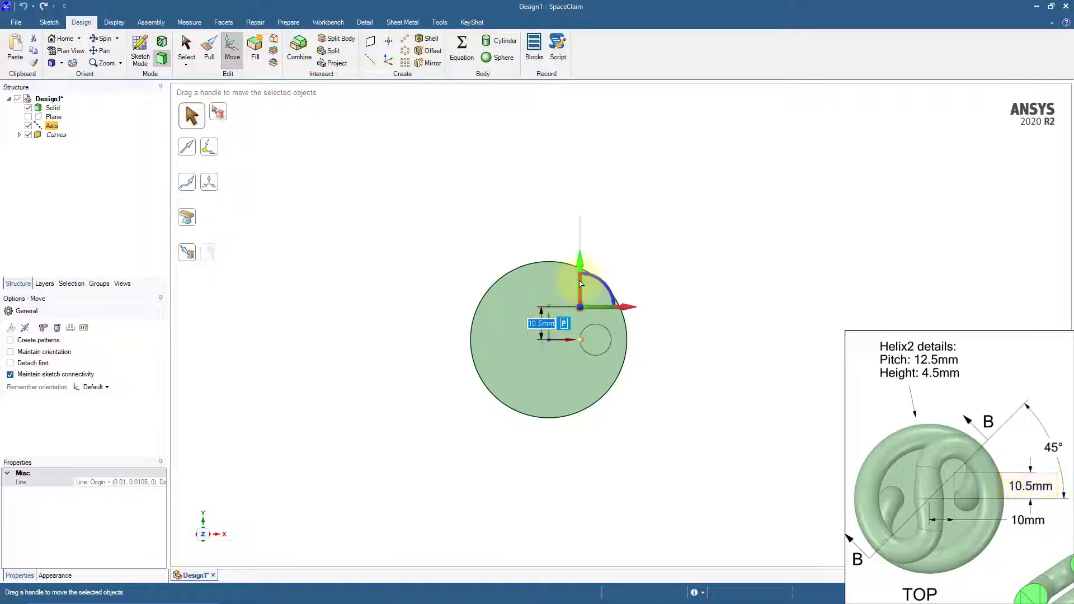
{"action": "left_click", "coordinate": [670, 265]}
{"action": "middle_click_drag", "start_coordinate": [672, 267], "coordinate": [671, 210]}
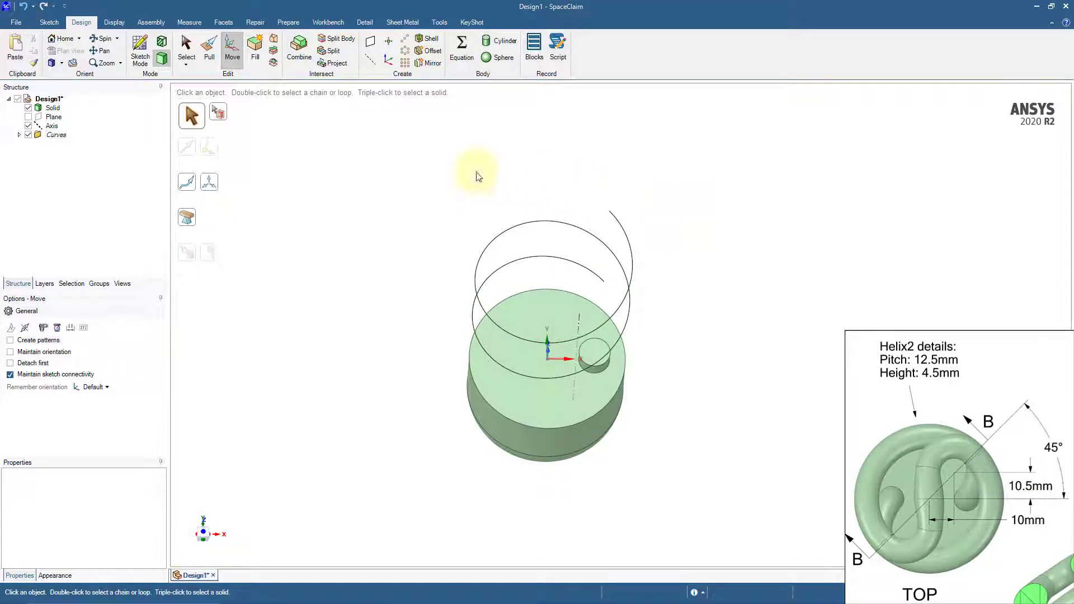
Pull the main helix's upper endpoint around the offset axis into a right-handed helix with a height of 4.5 mm and a pitch of 12.5 mm
{"action": "left_click", "coordinate": [209, 51]}
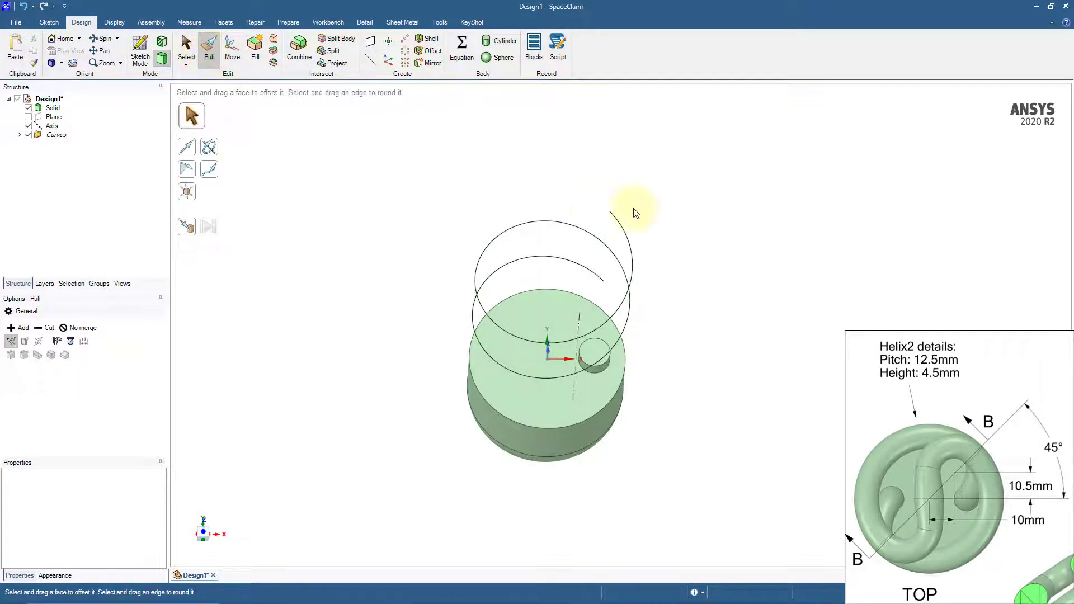
{"action": "left_click", "coordinate": [608, 211]}
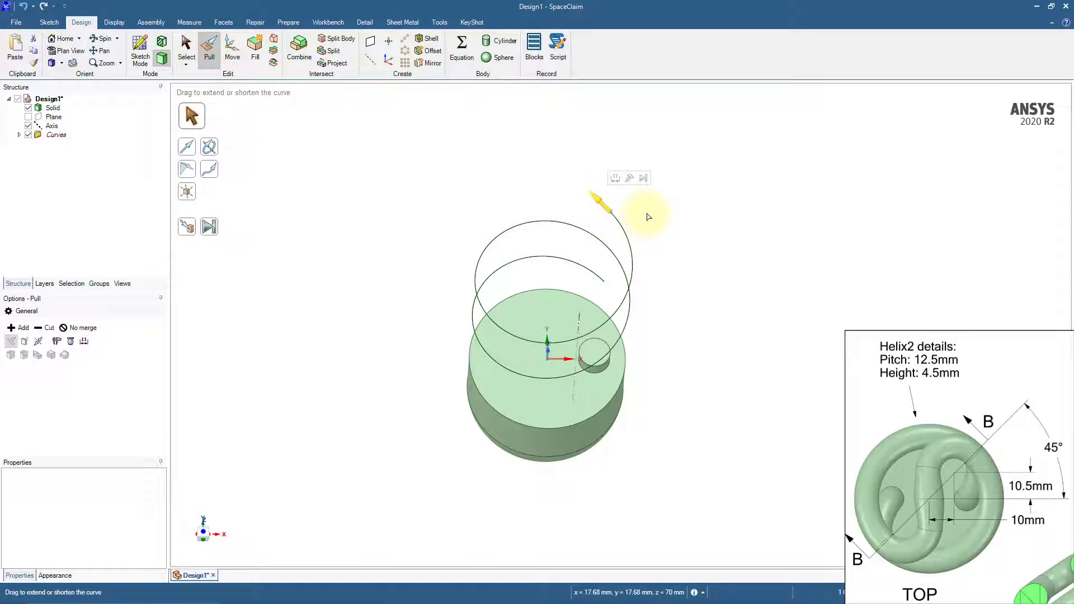
{"action": "left_click", "coordinate": [209, 147]}
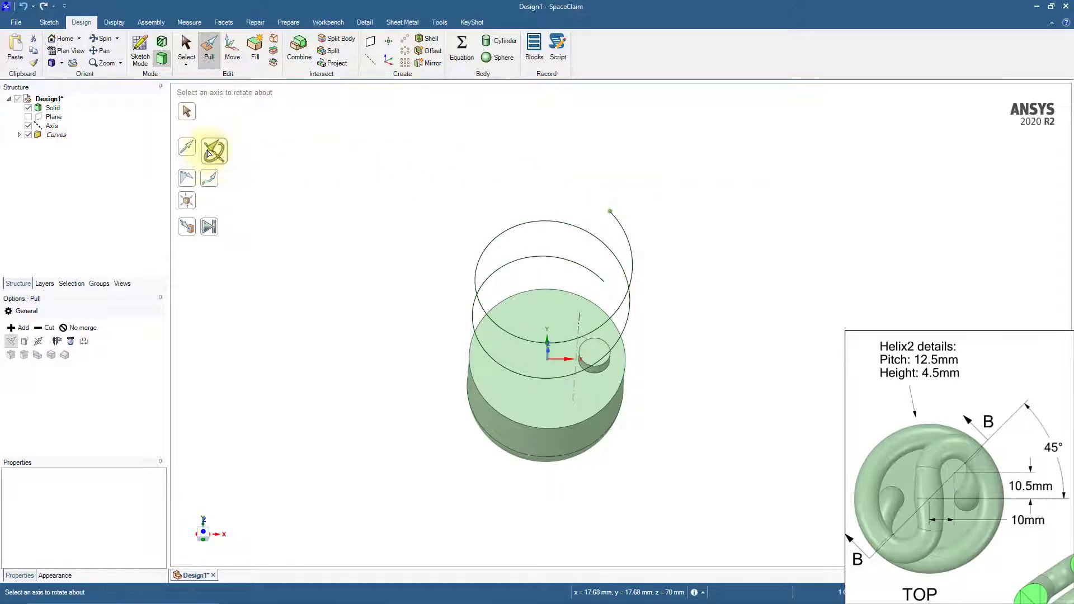
{"action": "left_click", "coordinate": [580, 322]}
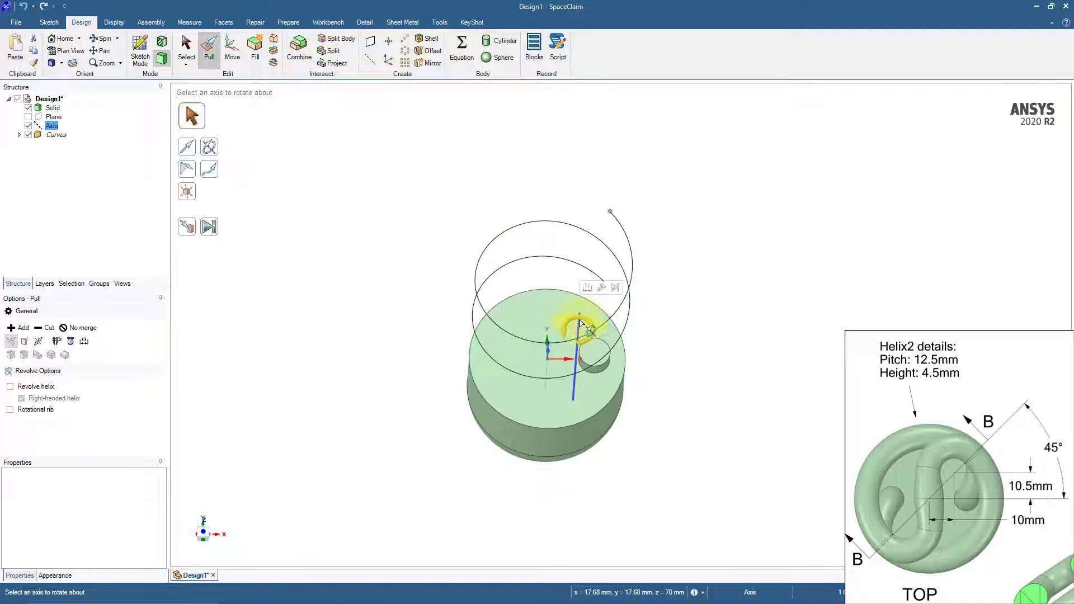
{"action": "left_click", "coordinate": [9, 387]}
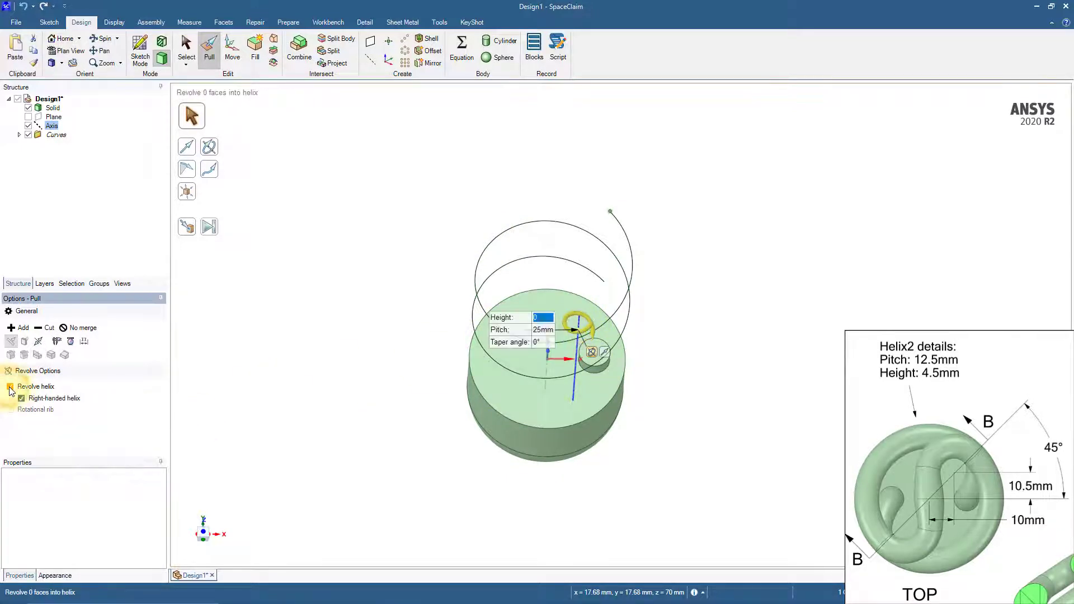
{"action": "left_click", "coordinate": [539, 320]}
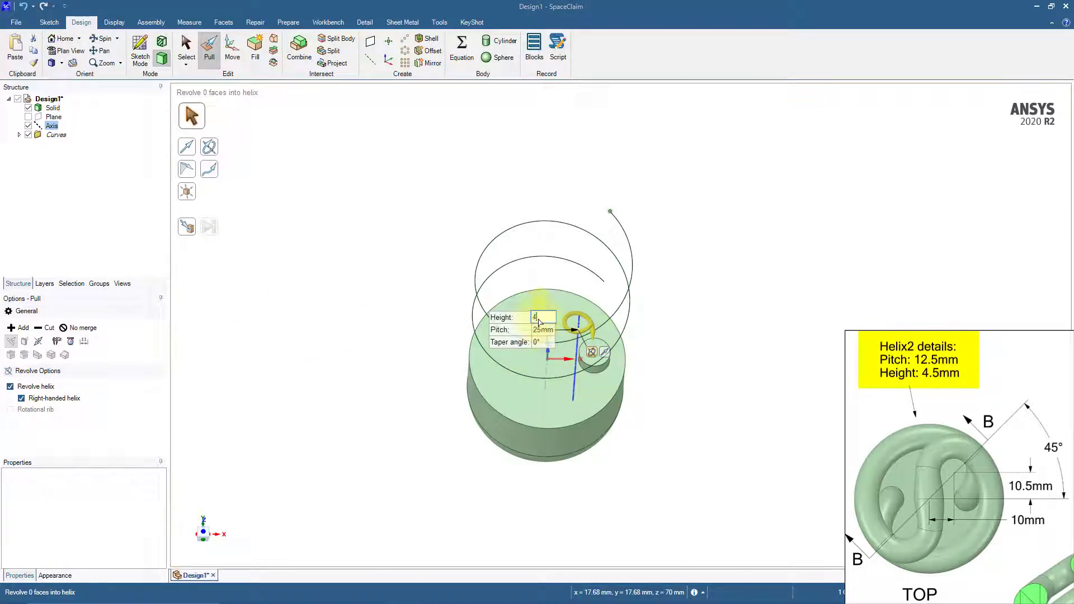
{"action": "type", "text": "4.5"}
{"action": "key", "text": "Tab"}
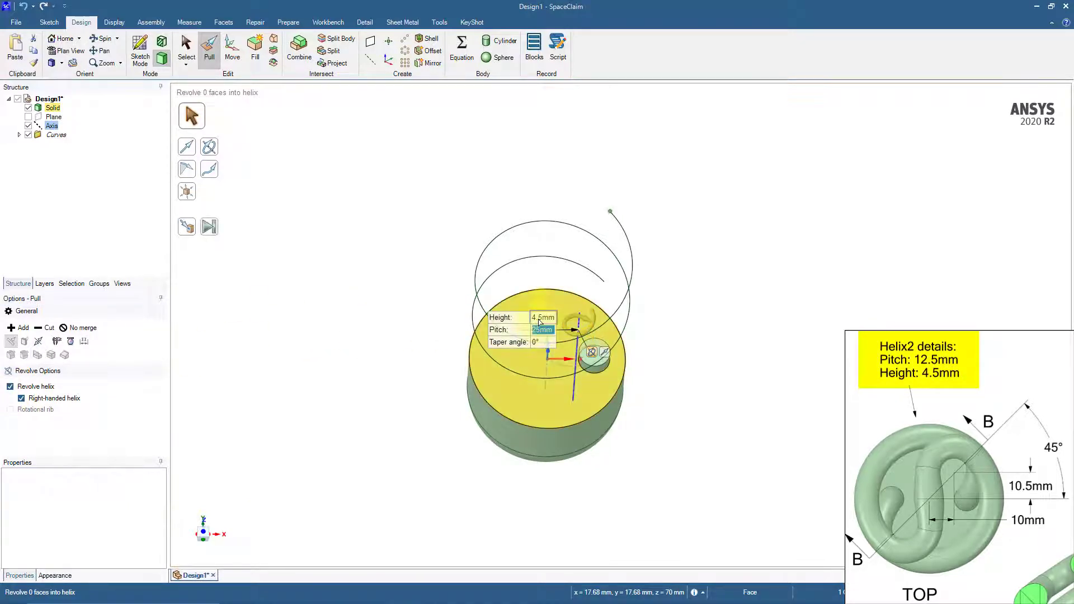
{"action": "type", "text": "12.5"}
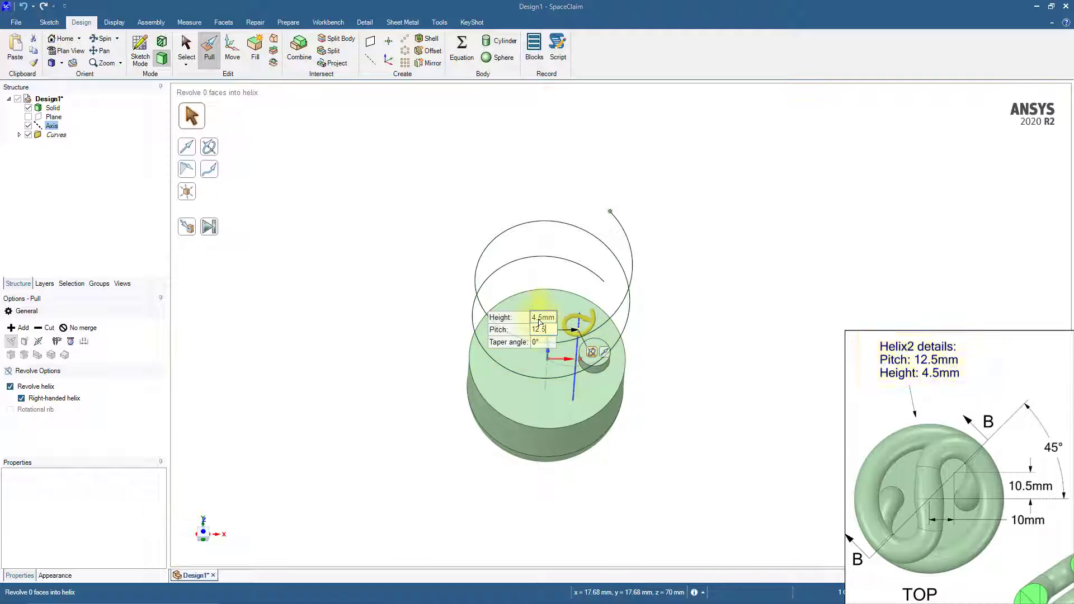
{"action": "key", "text": "Return"}
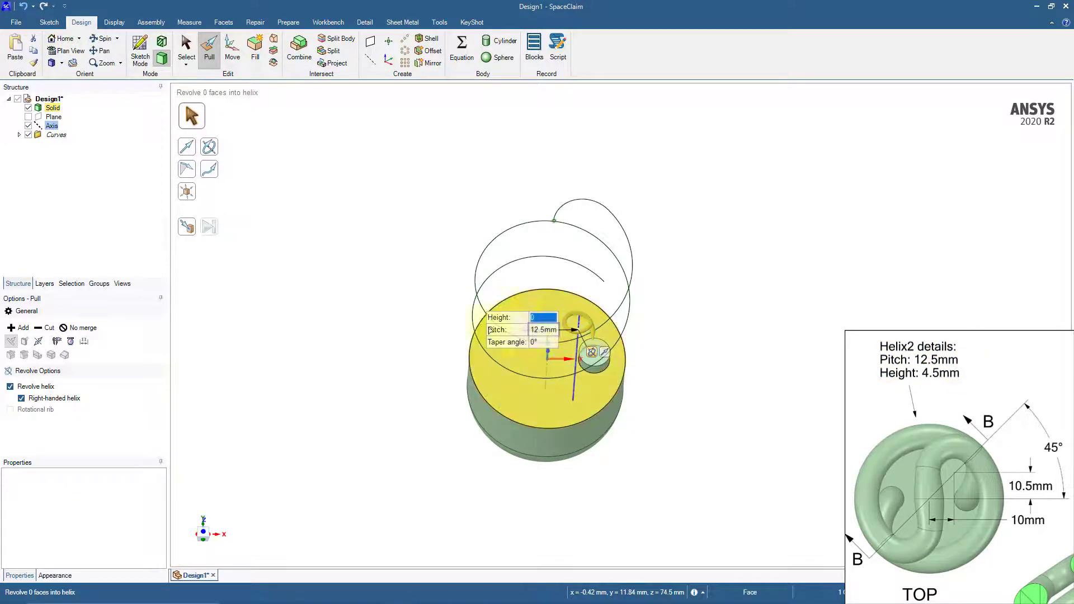
Create a cylinder body with a 10 mm diameter along both connected helix curves
{"action": "key", "text": "s"}
{"action": "middle_click_drag", "start_coordinate": [412, 345], "coordinate": [402, 299]}
{"action": "left_click", "coordinate": [473, 262]}
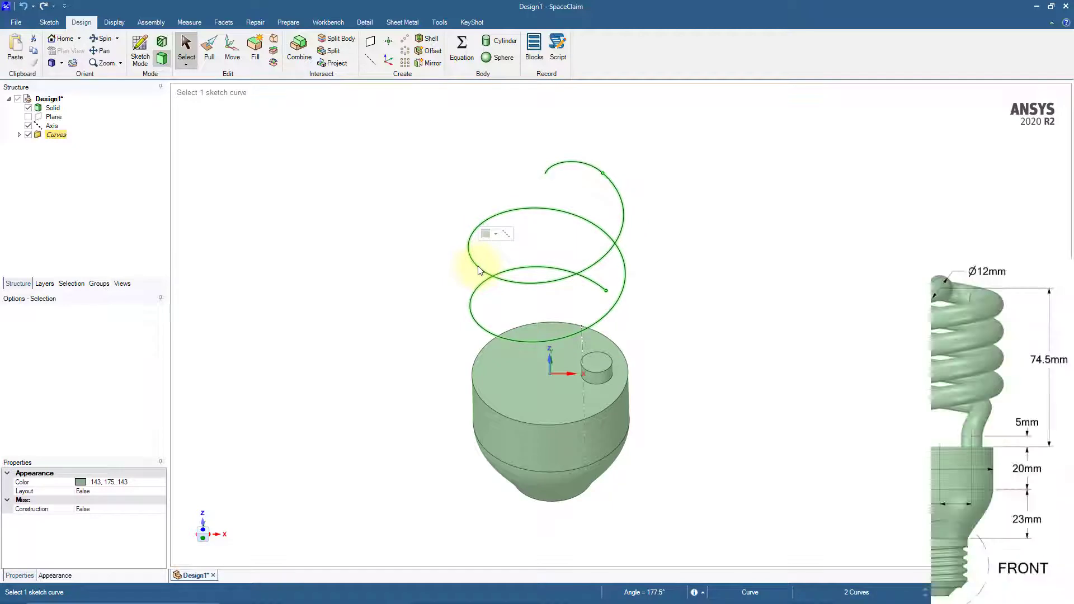
{"action": "left_click", "coordinate": [510, 42]}
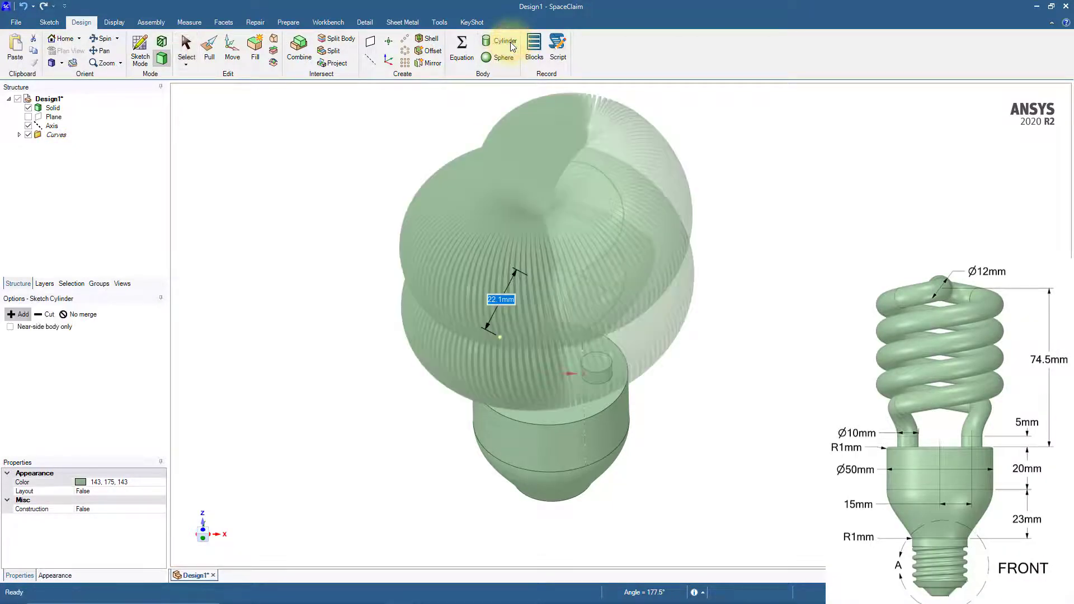
{"action": "type", "text": "10"}
{"action": "key", "text": "Return"}
{"action": "key", "text": "Return"}
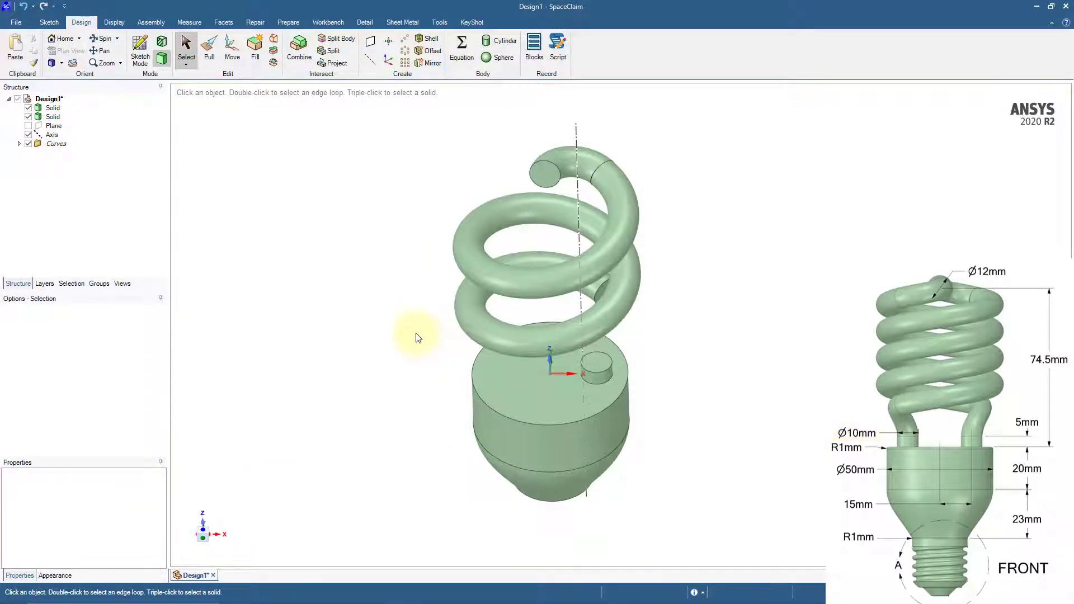
Hide the offset axis and start a sketch on the plane through the origin's Z and X axes, viewed head-on
{"action": "middle_click_drag", "start_coordinate": [410, 377], "coordinate": [407, 353]}
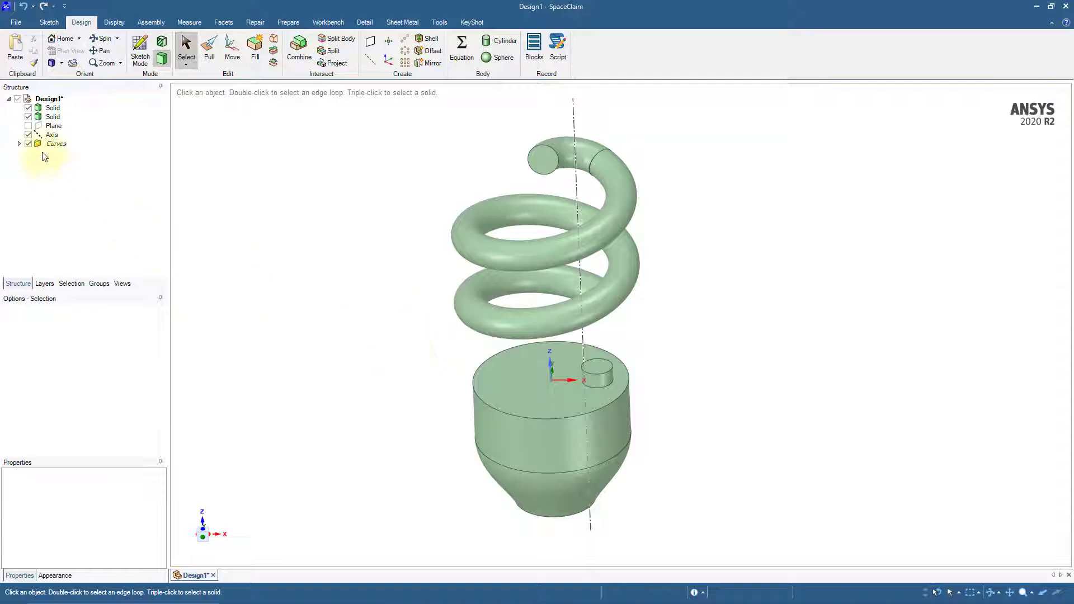
{"action": "left_click", "coordinate": [29, 135]}
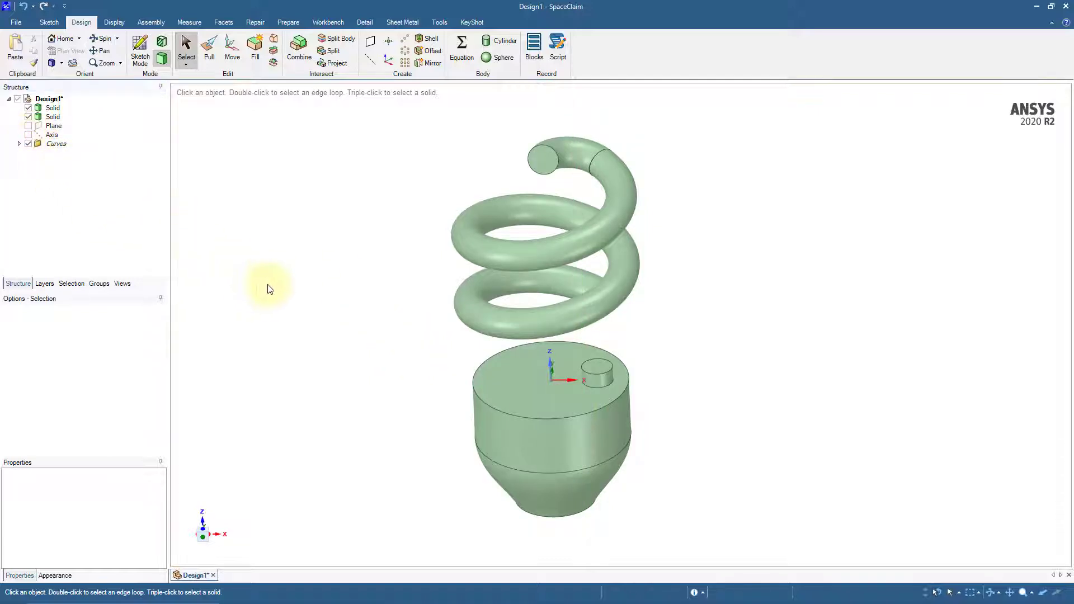
{"action": "left_click", "coordinate": [550, 361]}
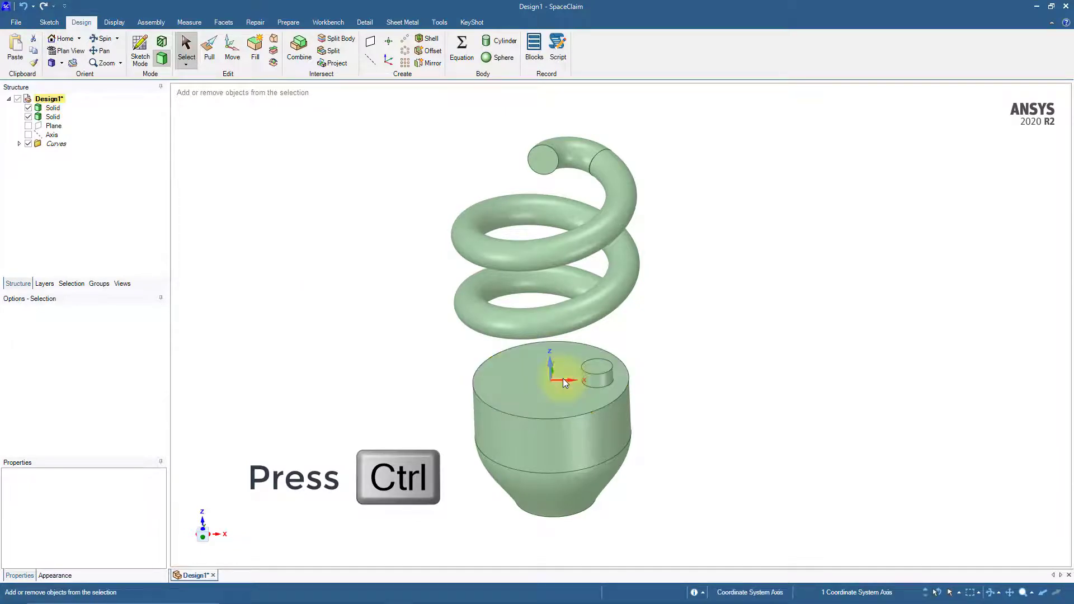
{"action": "left_click", "coordinate": [563, 378], "text": "ctrl"}
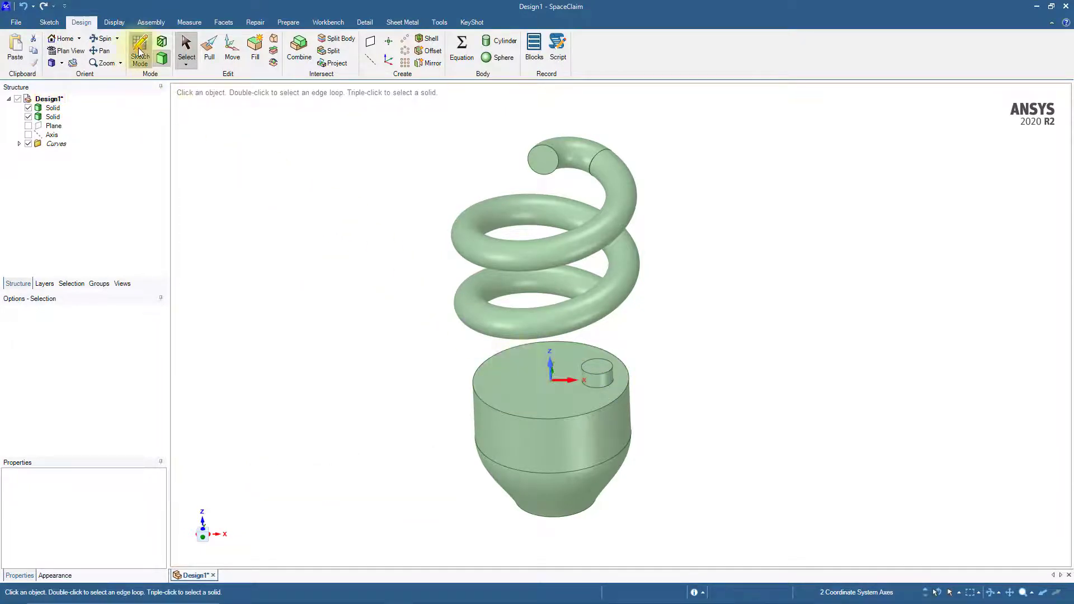
{"action": "left_click", "coordinate": [140, 53]}
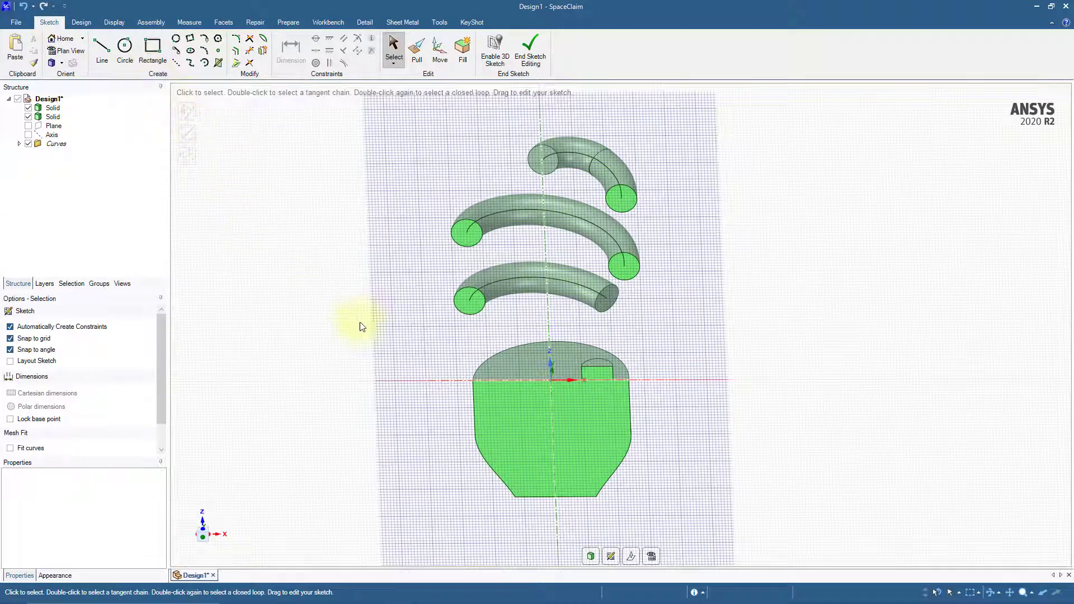
{"action": "left_click", "coordinate": [652, 557]}
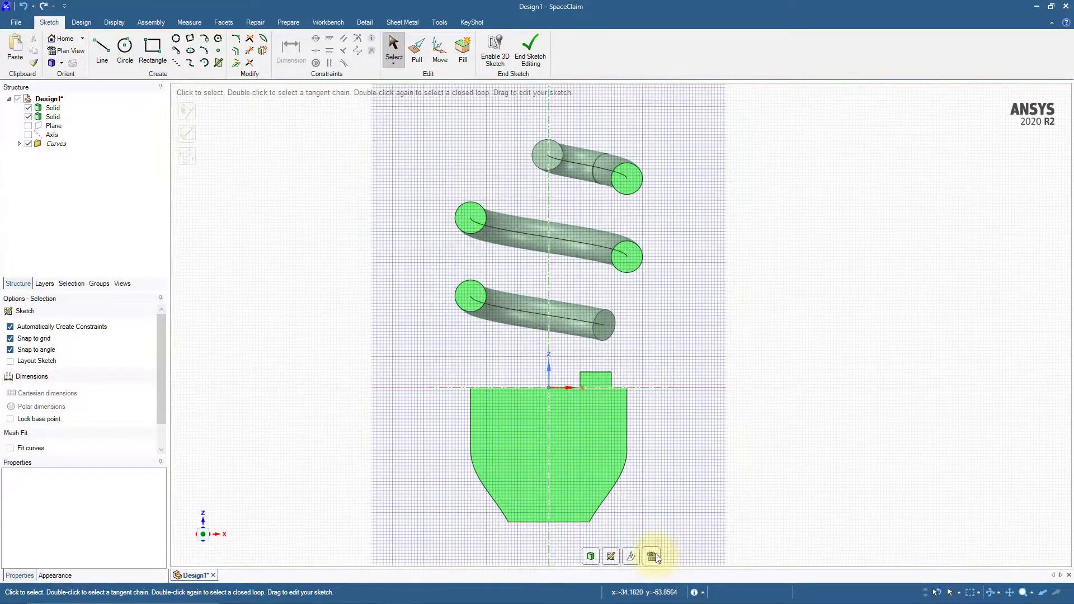
{"action": "scroll", "coordinate": [594, 389], "scroll_direction": "up", "scroll_amount": 4}
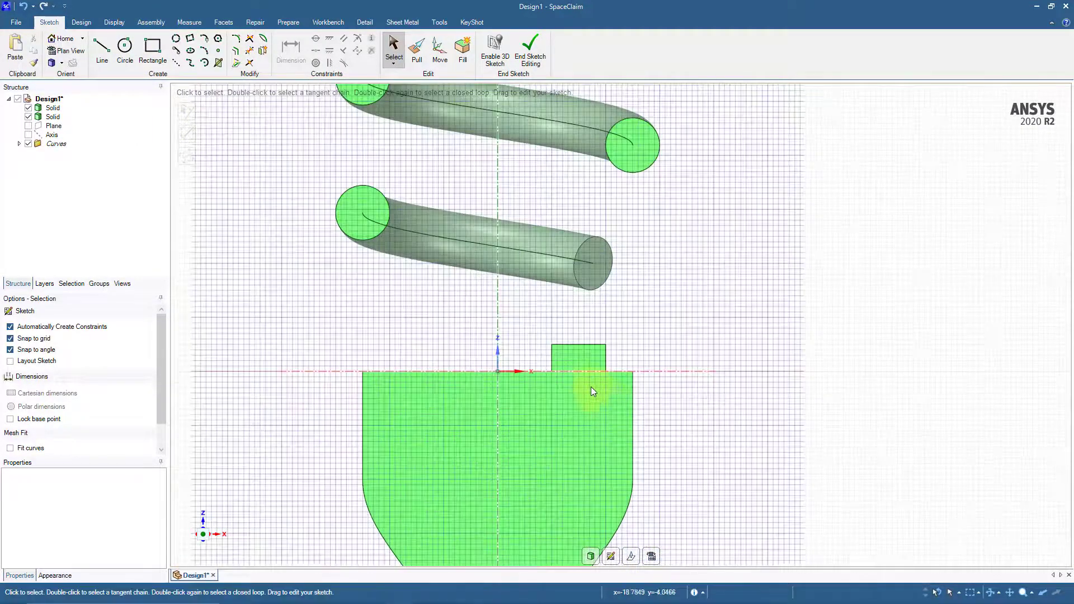
Sketch a vertical 5 mm line from the midpoint of the small cylinder's top edge down to the base's top face, and return to 3D mode
{"action": "left_click", "coordinate": [102, 49]}
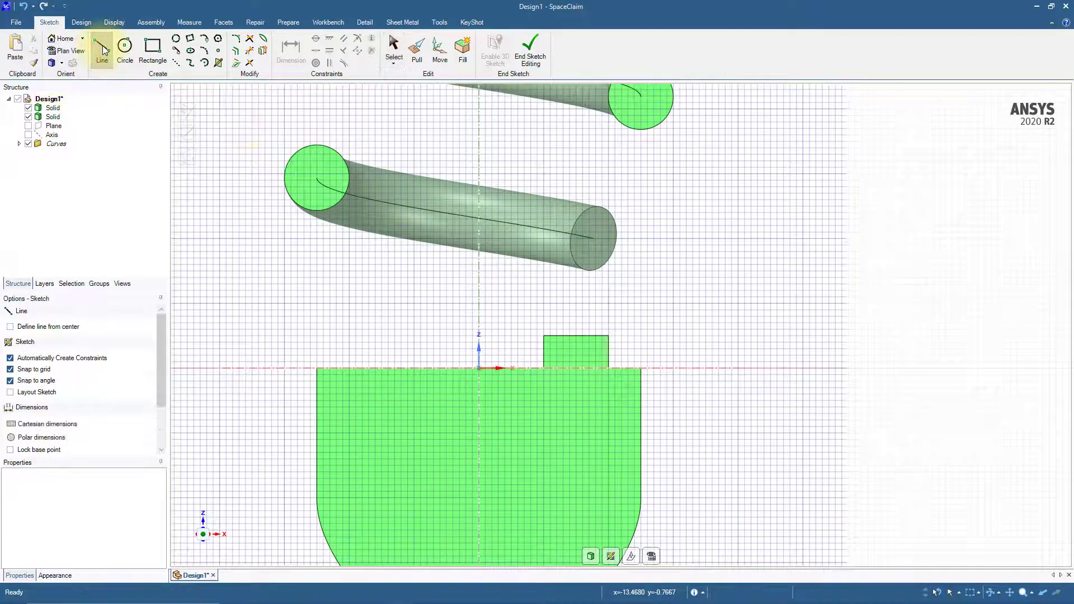
{"action": "left_click", "coordinate": [576, 336]}
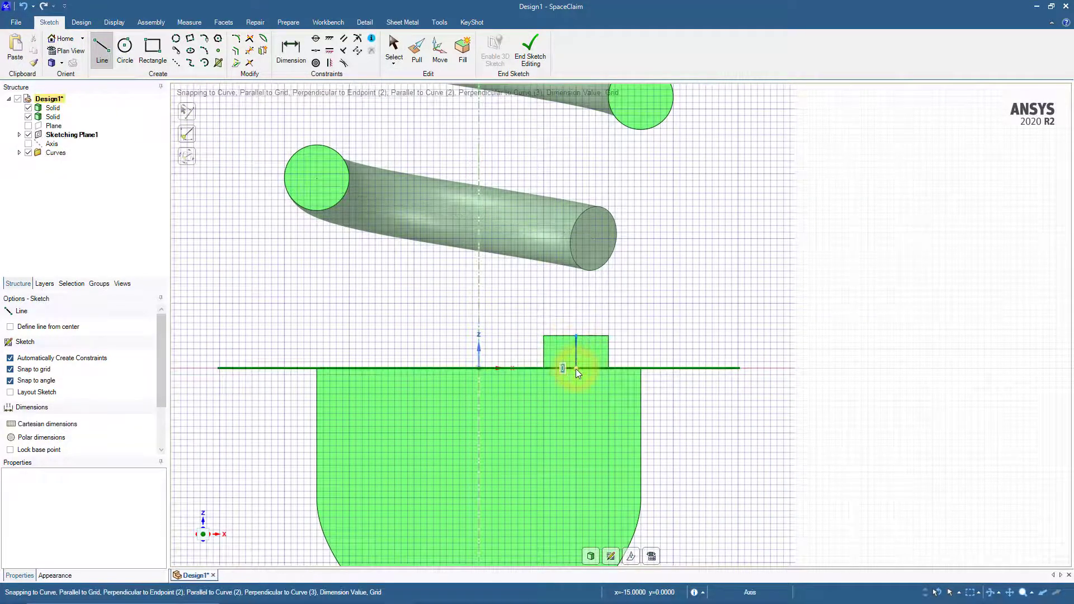
{"action": "left_click", "coordinate": [576, 368]}
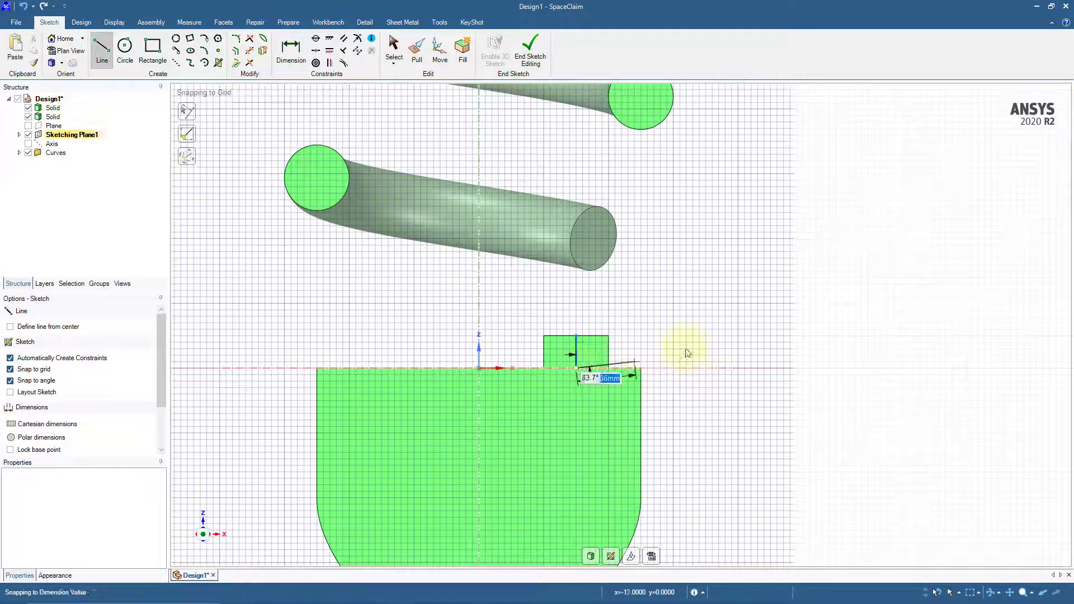
{"action": "right_click", "coordinate": [744, 351]}
{"action": "left_click", "coordinate": [764, 354]}
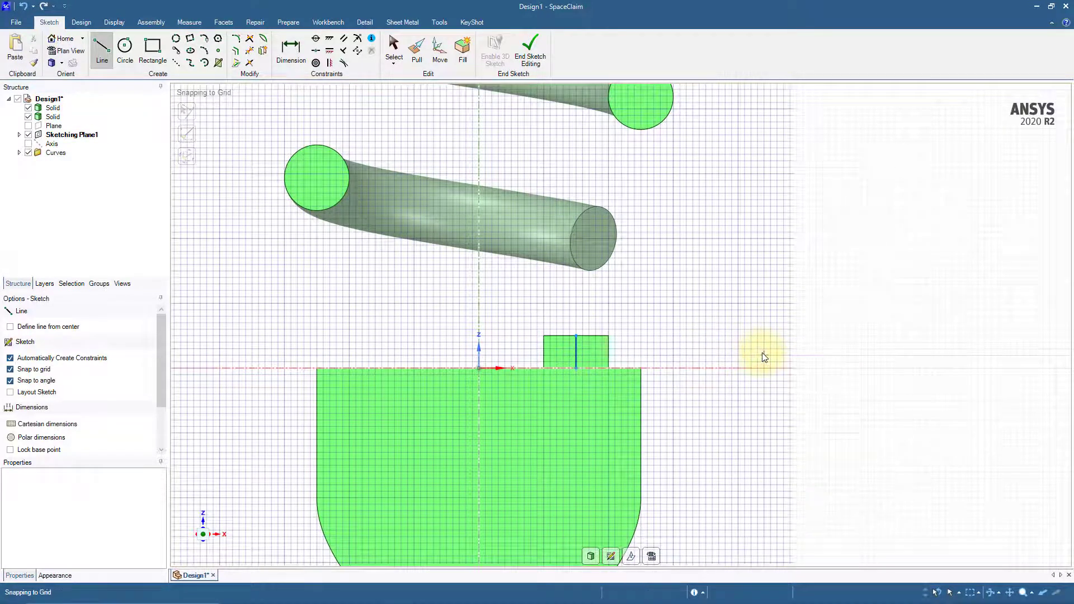
{"action": "left_click", "coordinate": [91, 24]}
{"action": "left_click", "coordinate": [161, 59]}
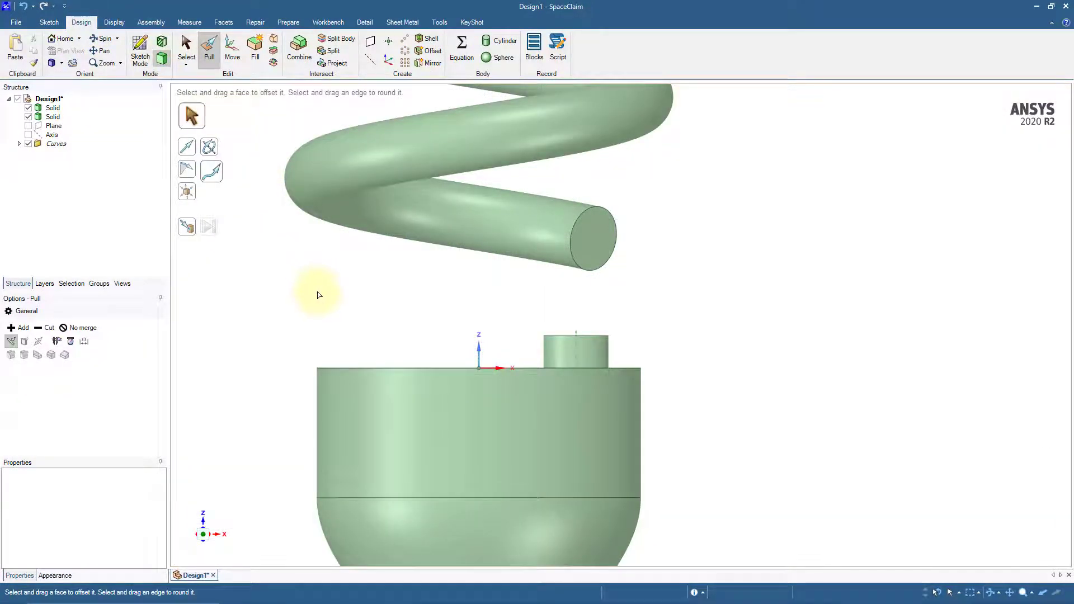
Hide both solid bodies and blend a curve between the helix's lower endpoint and the short line's upper endpoint
{"action": "left_click", "coordinate": [28, 115]}
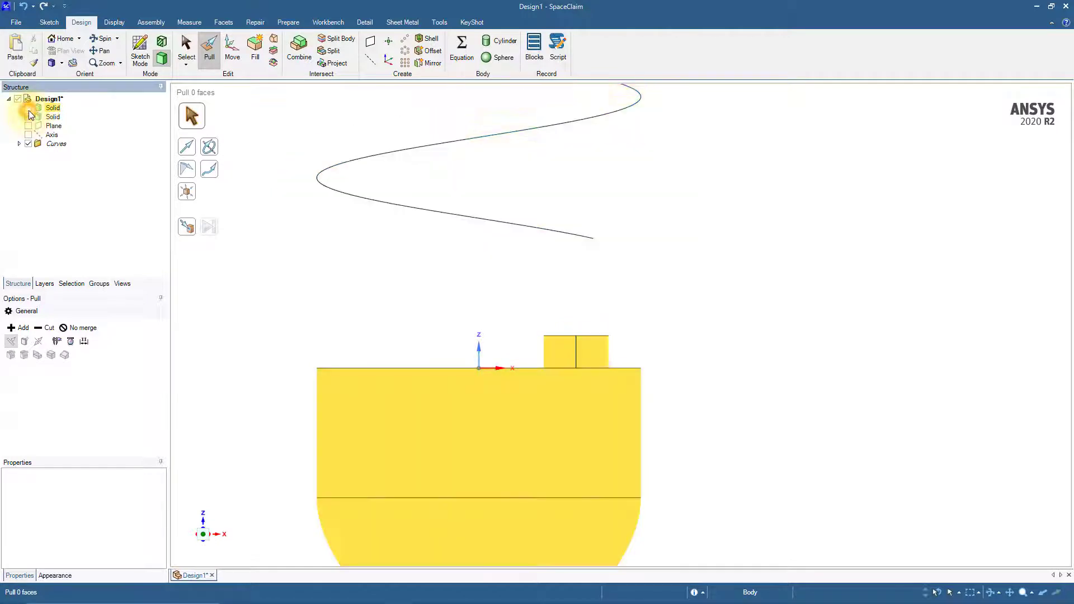
{"action": "left_click", "coordinate": [28, 108]}
{"action": "left_click", "coordinate": [274, 38]}
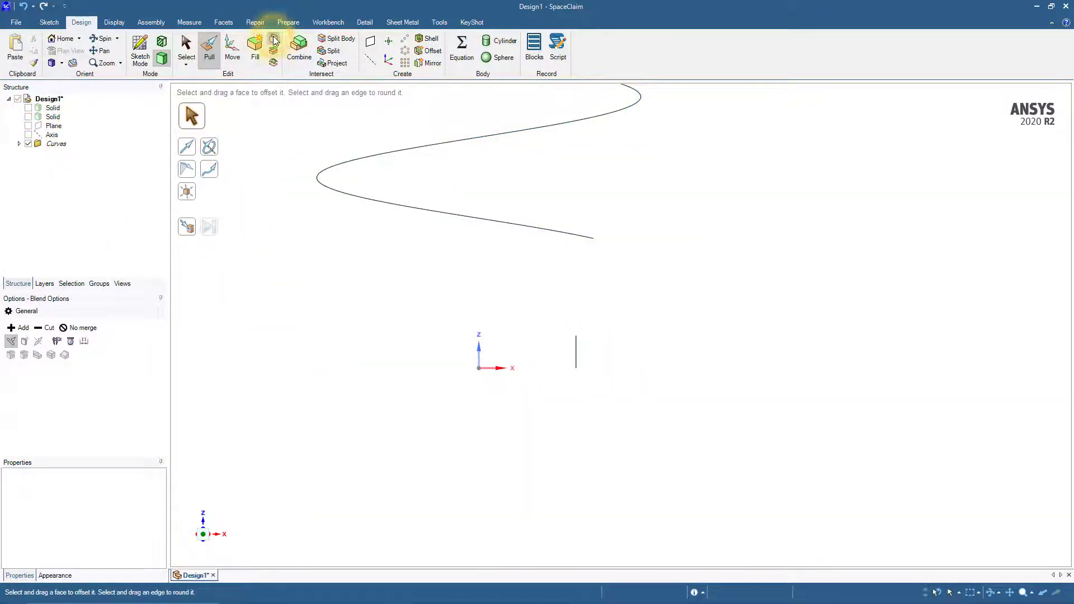
{"action": "left_click", "coordinate": [594, 239], "text": "ctrl"}
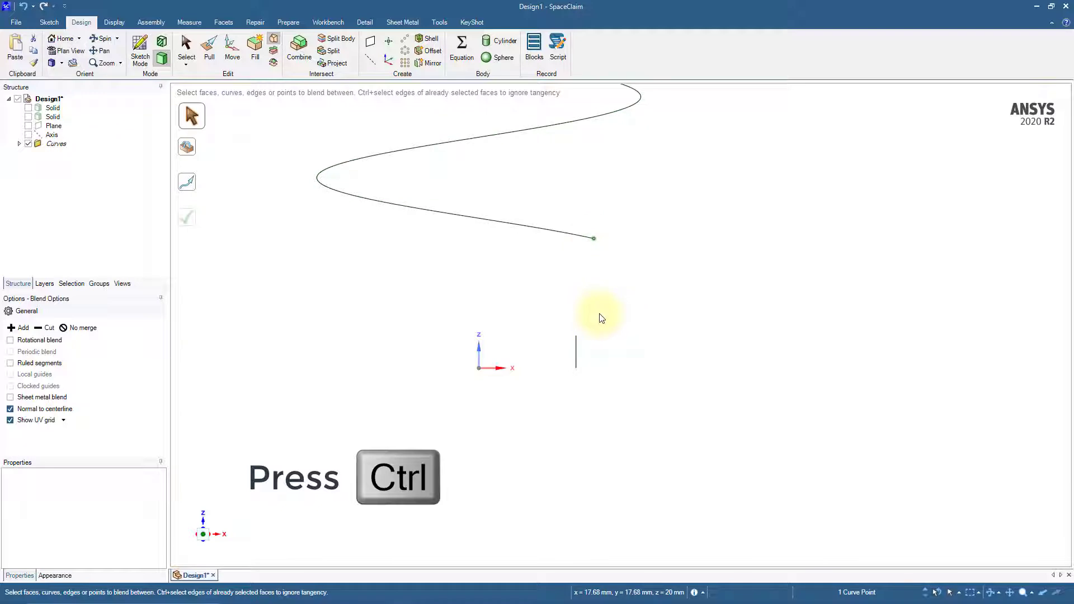
{"action": "left_click", "coordinate": [576, 335], "text": "ctrl"}
{"action": "middle_click_drag", "start_coordinate": [619, 330], "coordinate": [532, 355]}
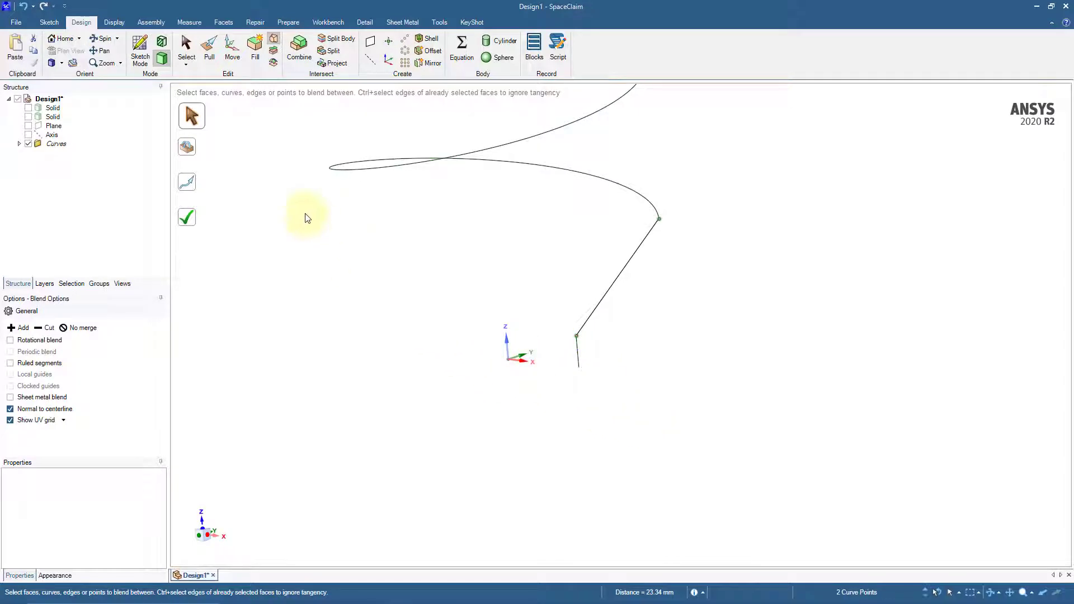
Use the short line and the main helix as guide curves for the blend and complete it
{"action": "left_click", "coordinate": [191, 150]}
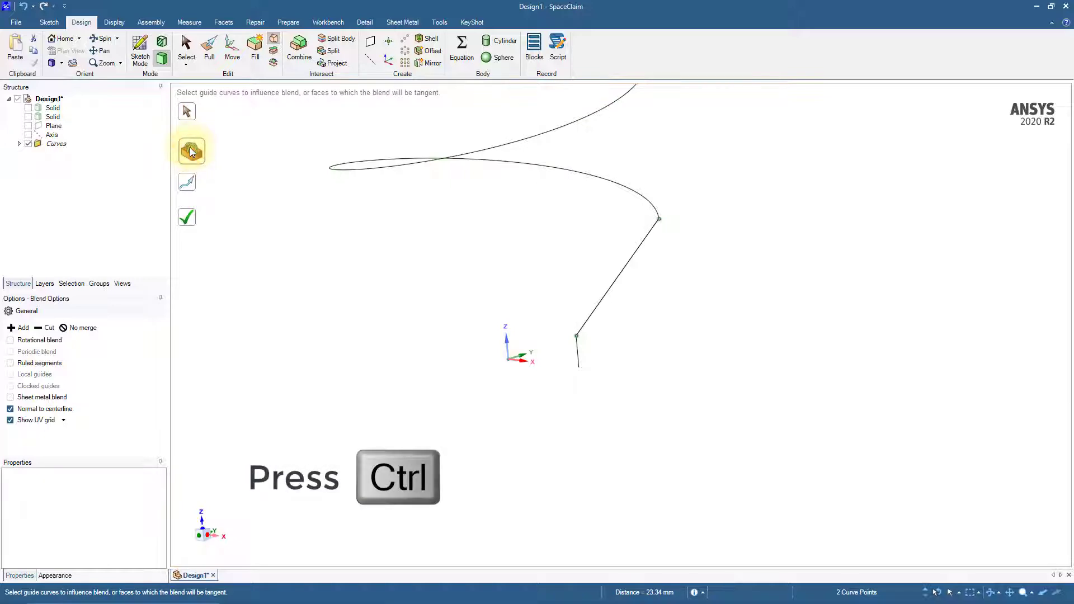
{"action": "left_click", "coordinate": [577, 356], "text": "ctrl"}
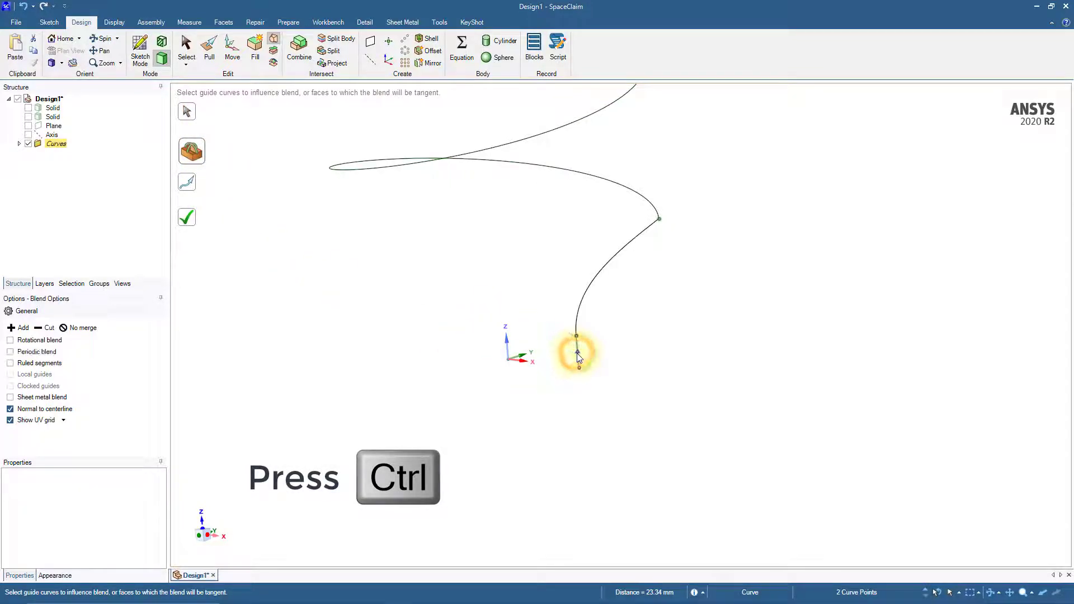
{"action": "left_click", "coordinate": [657, 208], "text": "ctrl"}
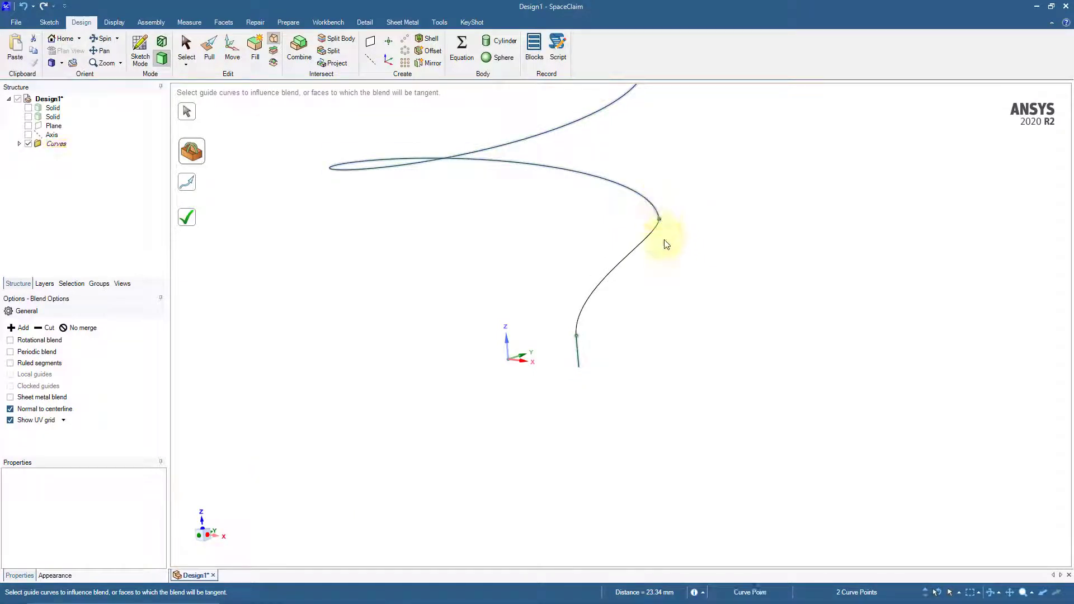
{"action": "middle_click_drag", "start_coordinate": [631, 311], "coordinate": [687, 314]}
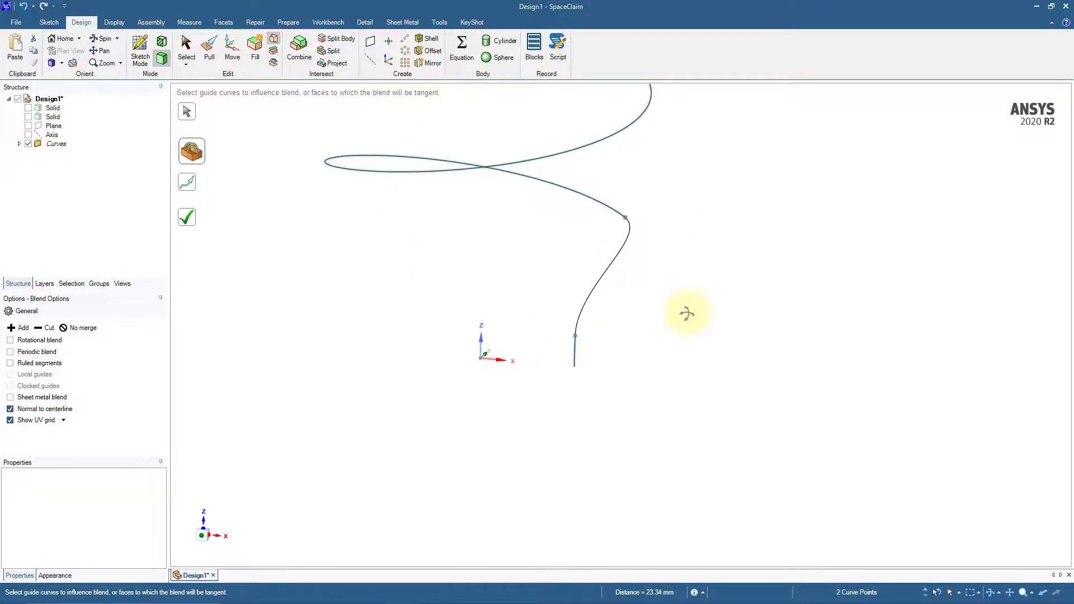
{"action": "left_click", "coordinate": [194, 221]}
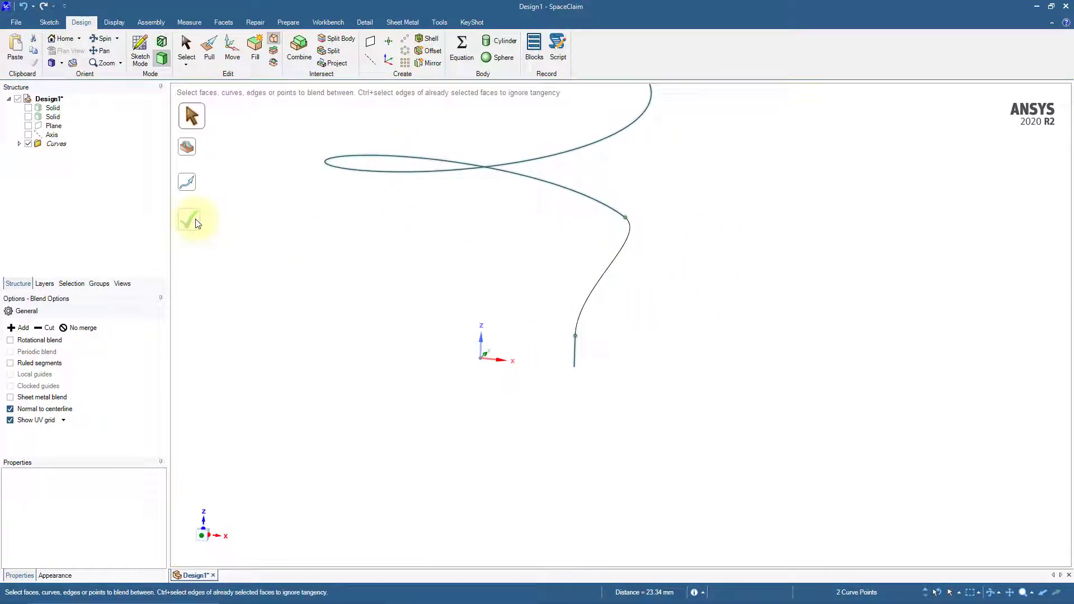
Show both solid bodies and start a blend between the helical tube's lower end face and the small cylinder's top face
{"action": "left_click", "coordinate": [28, 108]}
{"action": "left_click", "coordinate": [28, 117]}
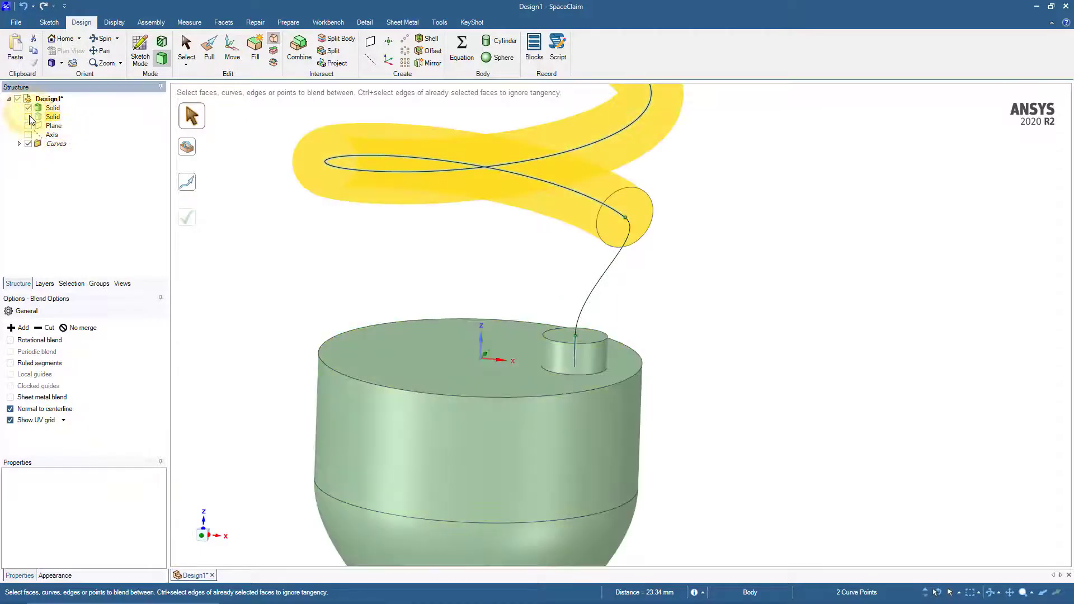
{"action": "left_click", "coordinate": [242, 268]}
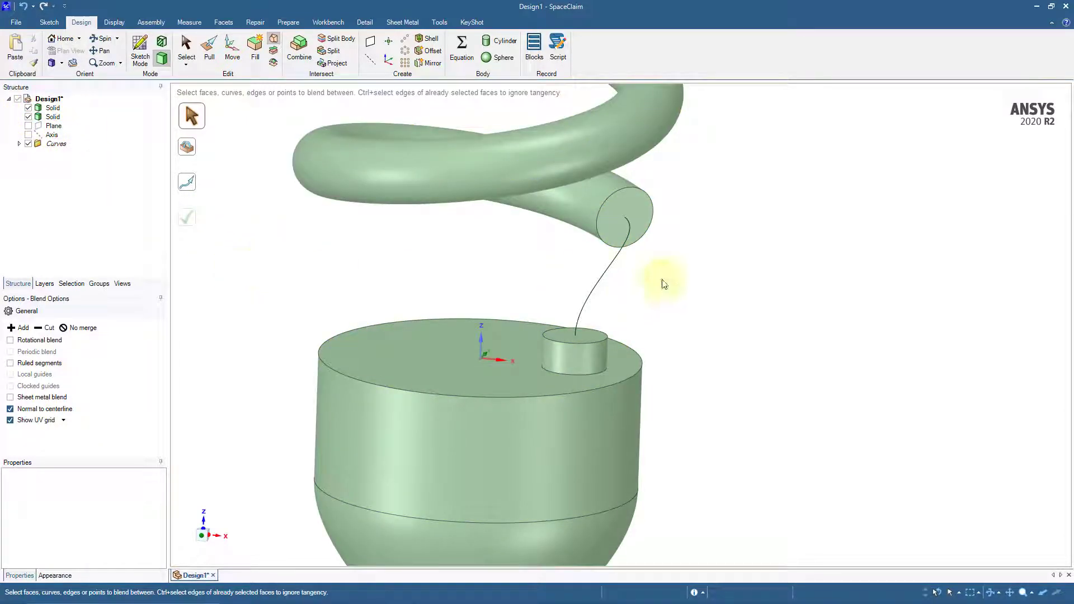
{"action": "left_click", "coordinate": [641, 217]}
{"action": "left_click", "coordinate": [641, 216]}
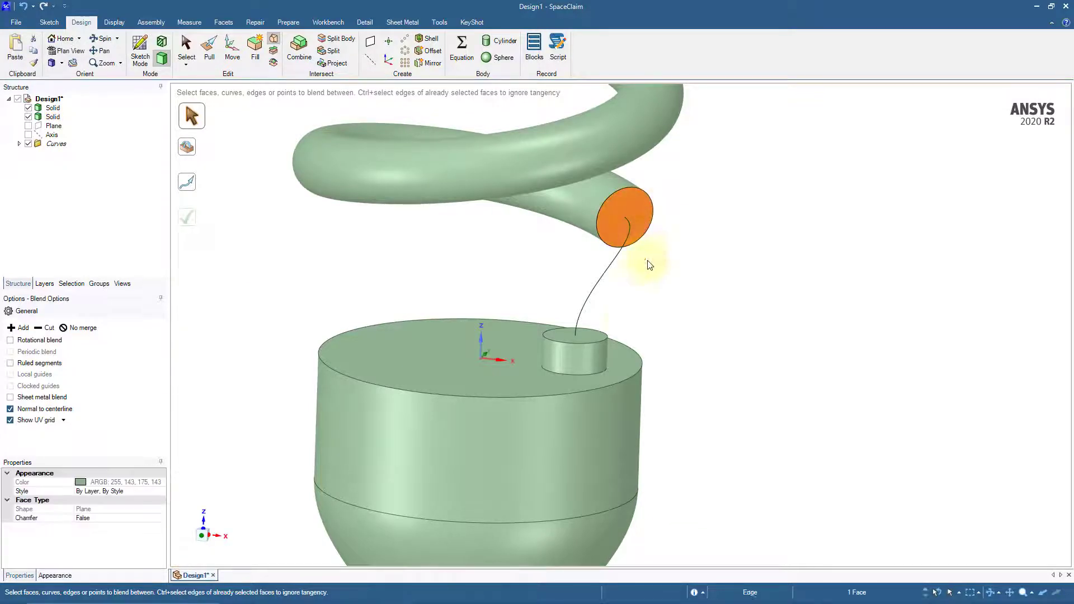
{"action": "left_click", "coordinate": [586, 337]}
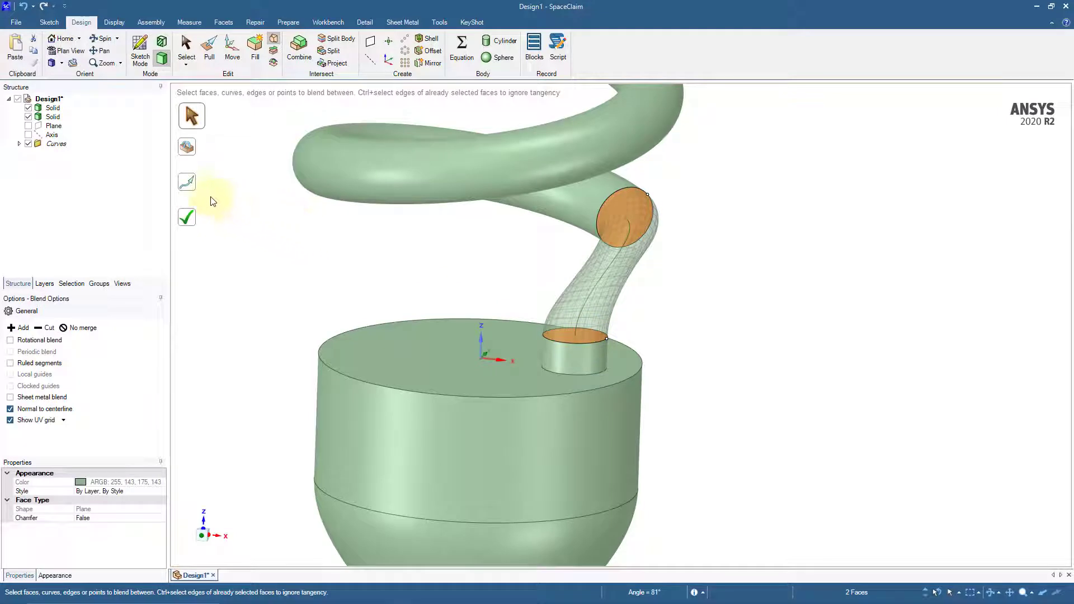
Use the blended curve between the two faces as the centerline guide and complete the solid blend
{"action": "left_click", "coordinate": [190, 185]}
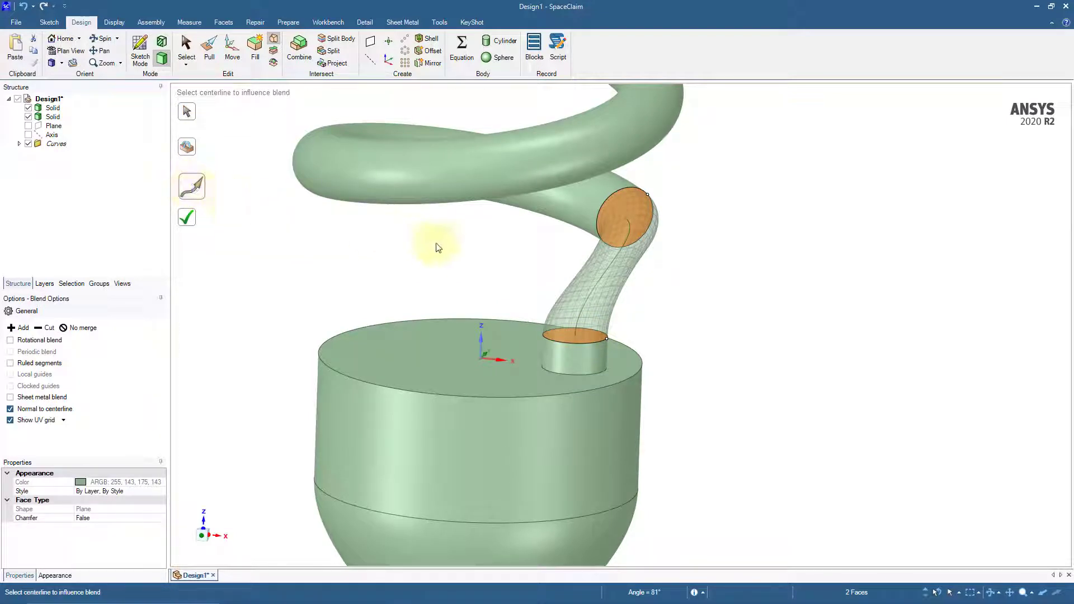
{"action": "left_click", "coordinate": [596, 280]}
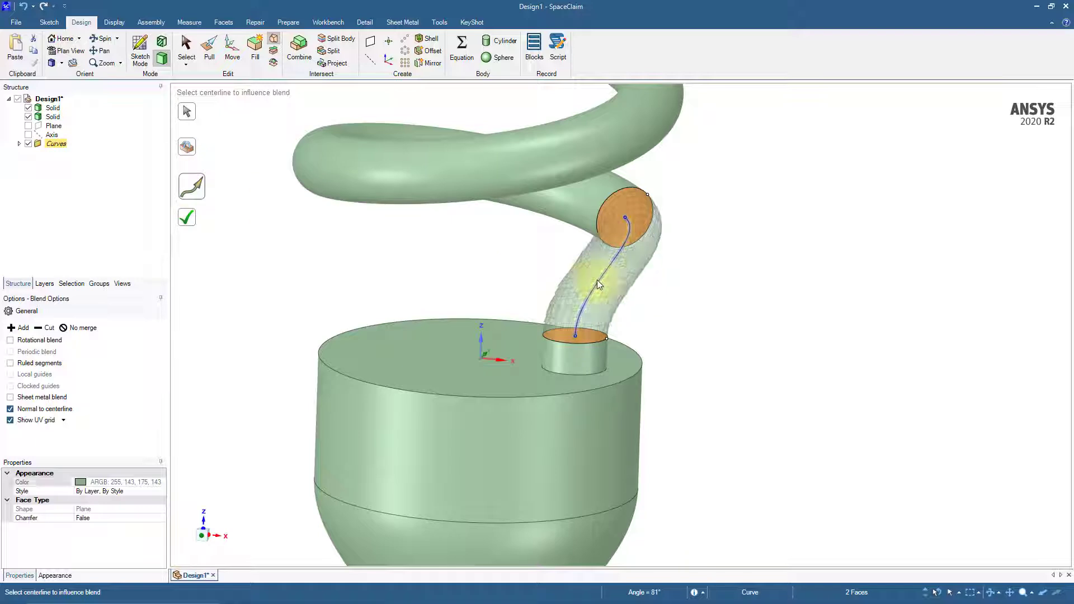
{"action": "middle_click_drag", "start_coordinate": [696, 303], "coordinate": [672, 301]}
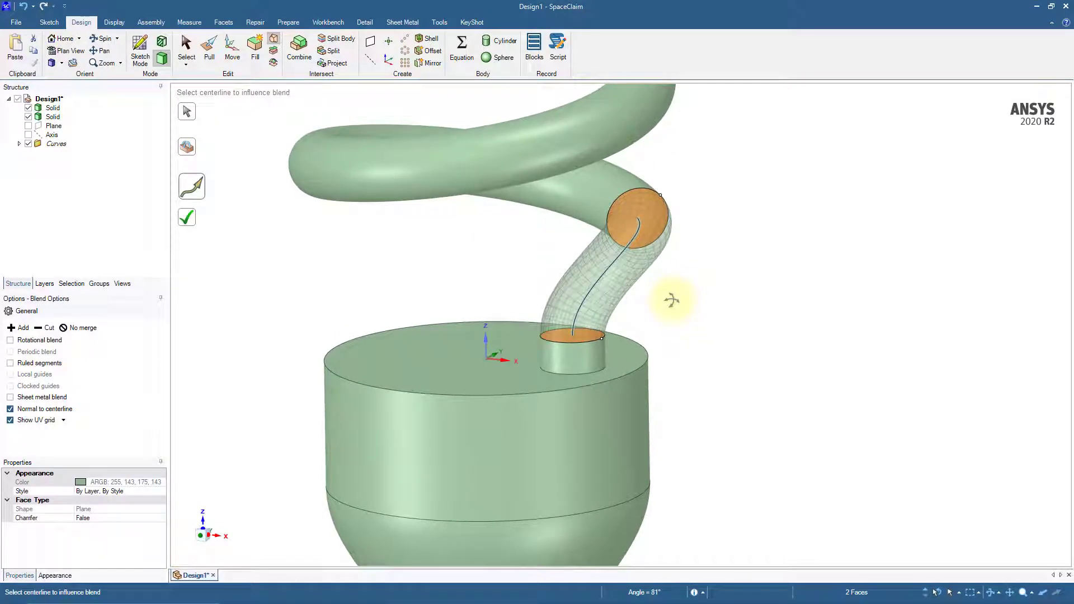
{"action": "left_click", "coordinate": [189, 220]}
{"action": "left_click", "coordinate": [325, 280]}
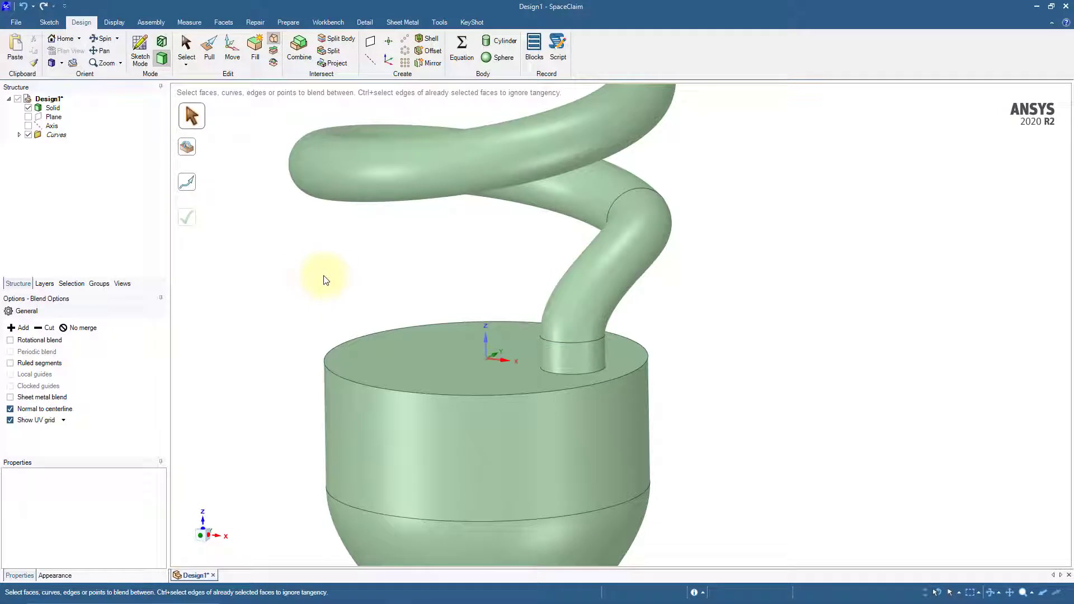
Split the merged solid body into tube and base, using the base's flat top face as the cutter
{"action": "scroll", "coordinate": [326, 279], "scroll_direction": "down", "scroll_amount": 5}
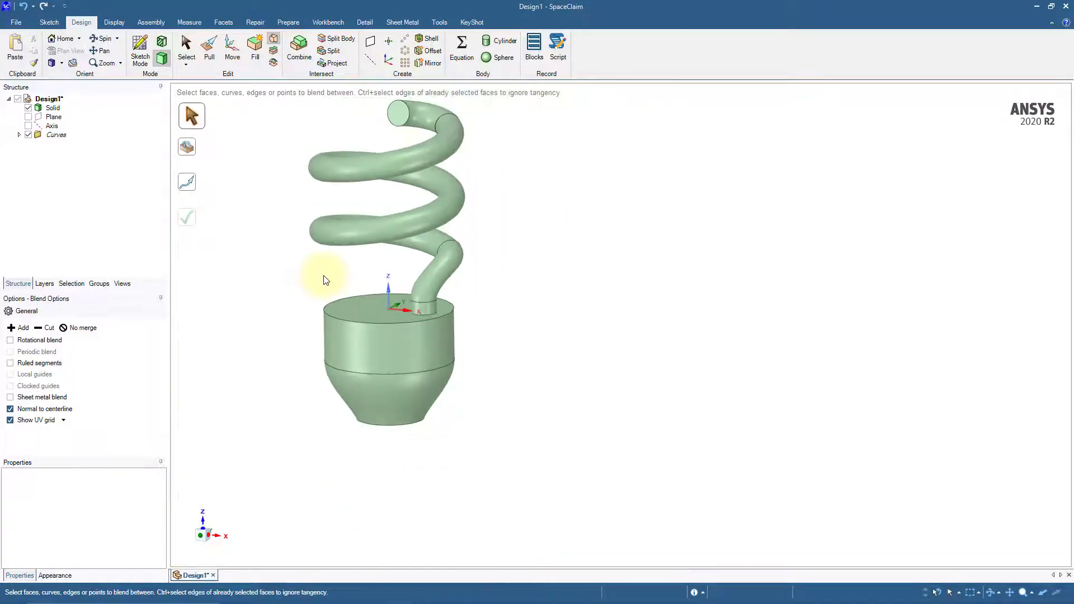
{"action": "middle_click_drag", "start_coordinate": [346, 288], "coordinate": [482, 328], "text": "shift"}
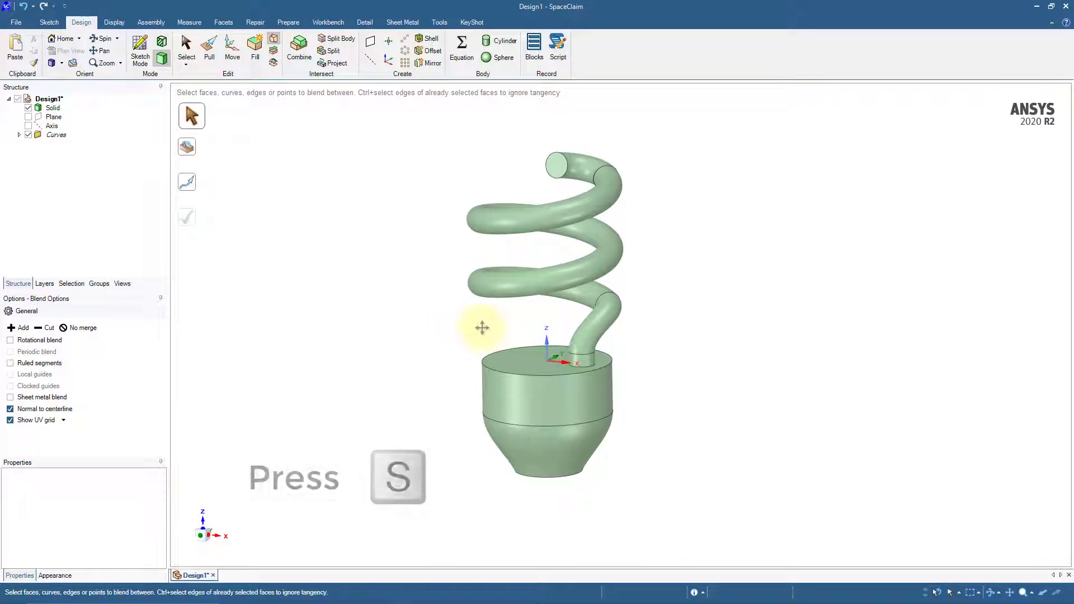
{"action": "key", "text": "s"}
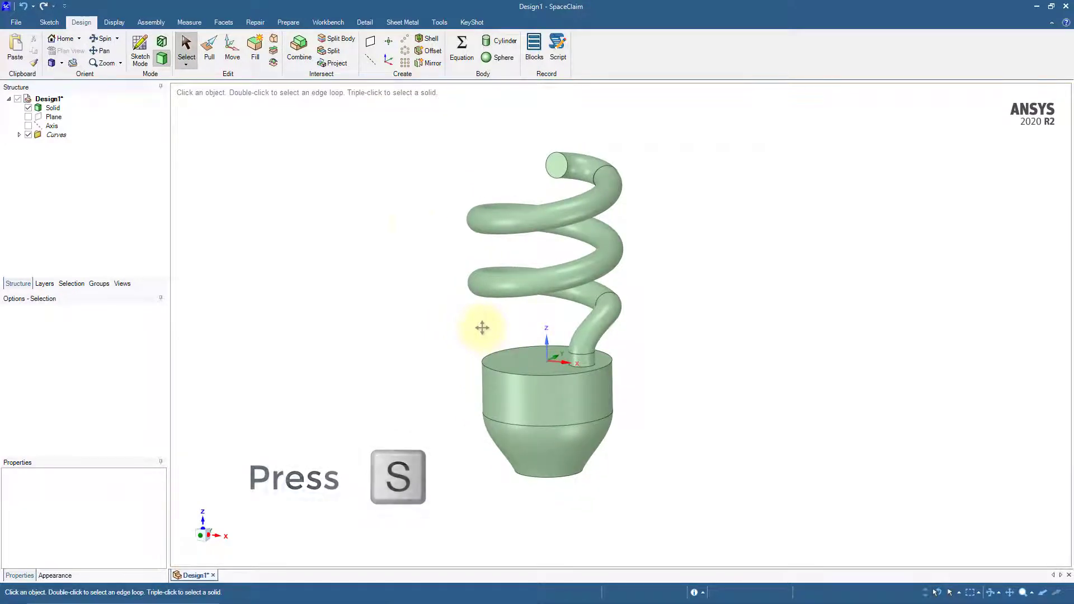
{"action": "left_click", "coordinate": [338, 39]}
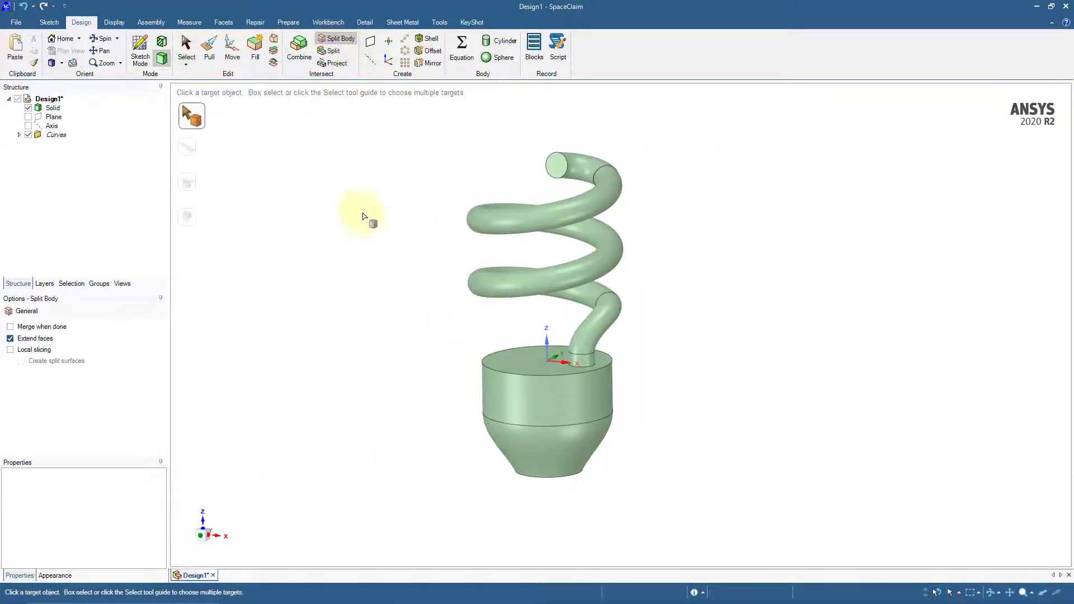
{"action": "left_click", "coordinate": [521, 374]}
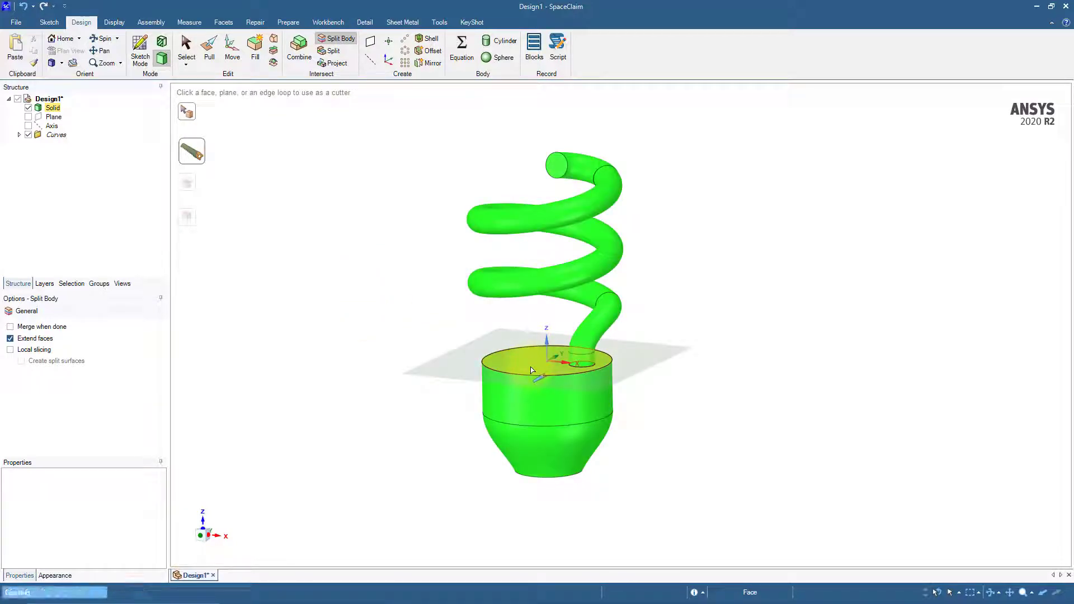
{"action": "left_click", "coordinate": [532, 370]}
{"action": "left_click", "coordinate": [427, 369]}
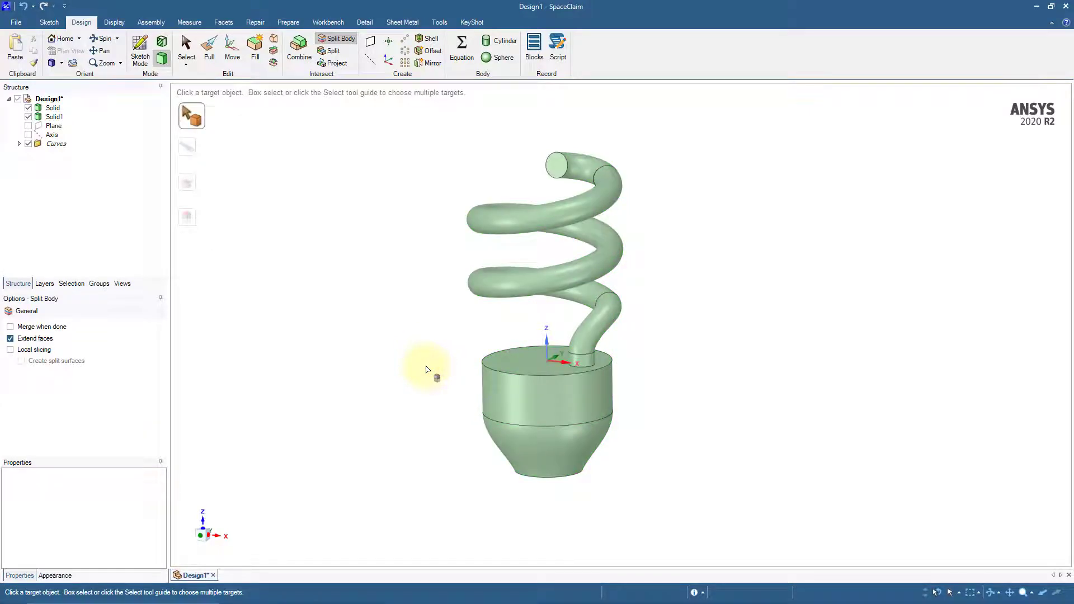
{"action": "key", "text": "s"}
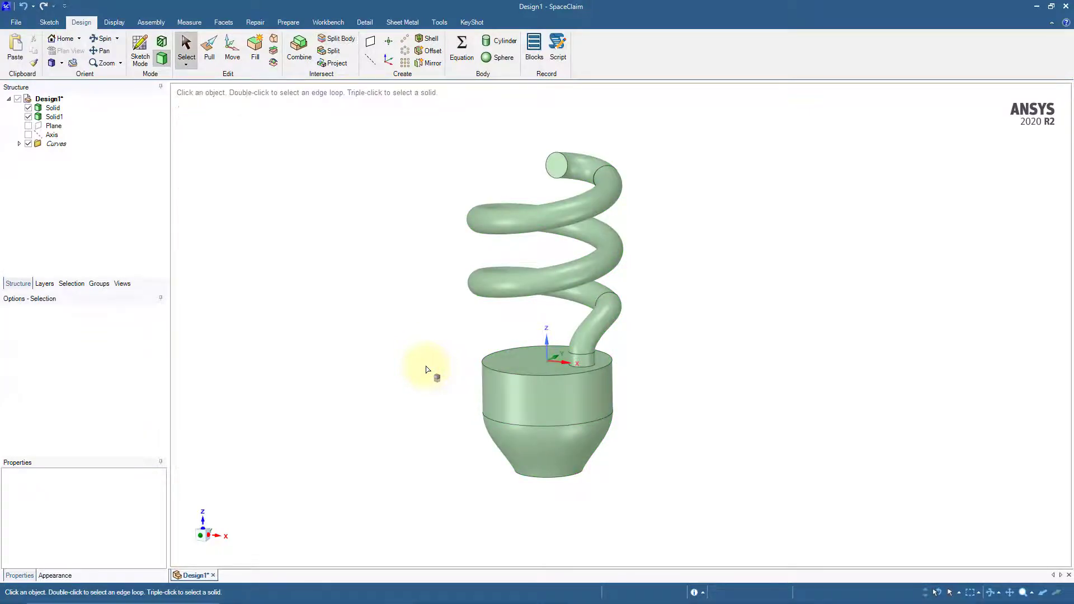
Copy the whole spiral tube body and paste the duplicate in place
{"action": "left_click", "coordinate": [545, 286]}
{"action": "left_click", "coordinate": [546, 291]}
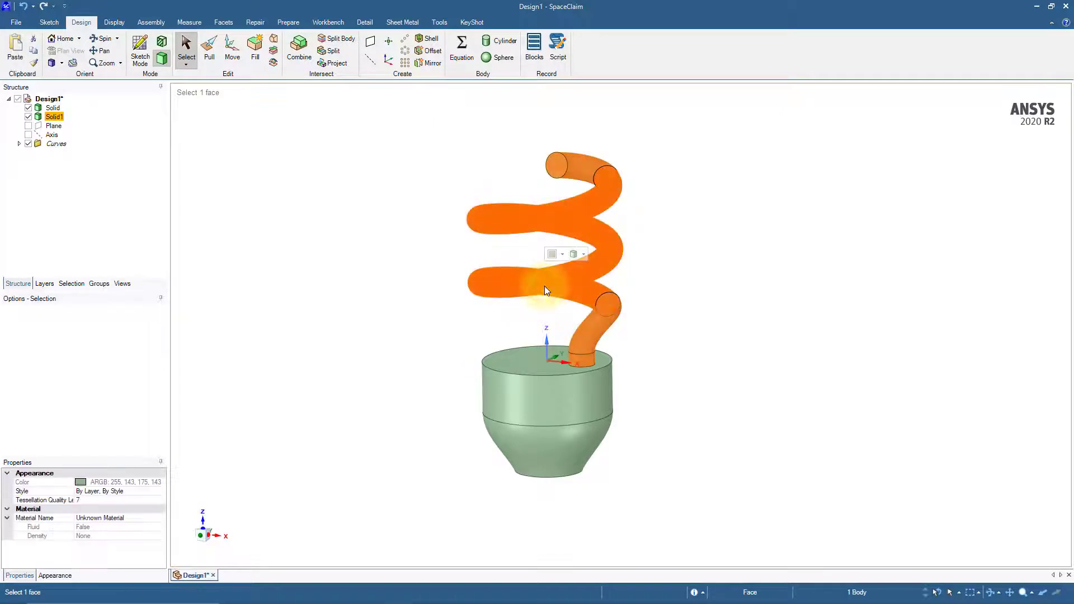
{"action": "key", "text": "ctrl+c"}
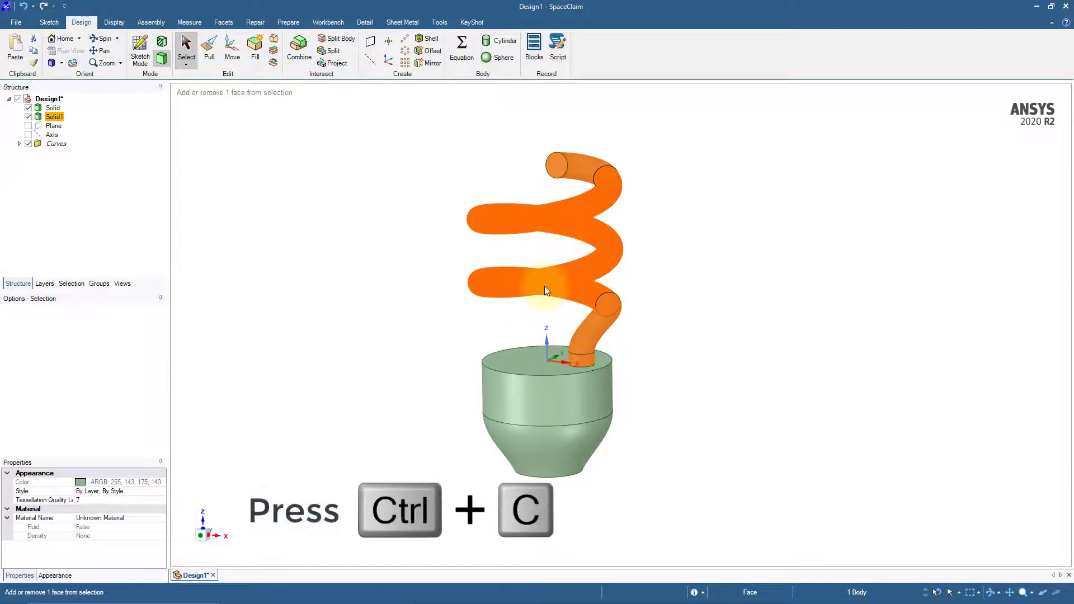
{"action": "key", "text": "ctrl+v"}
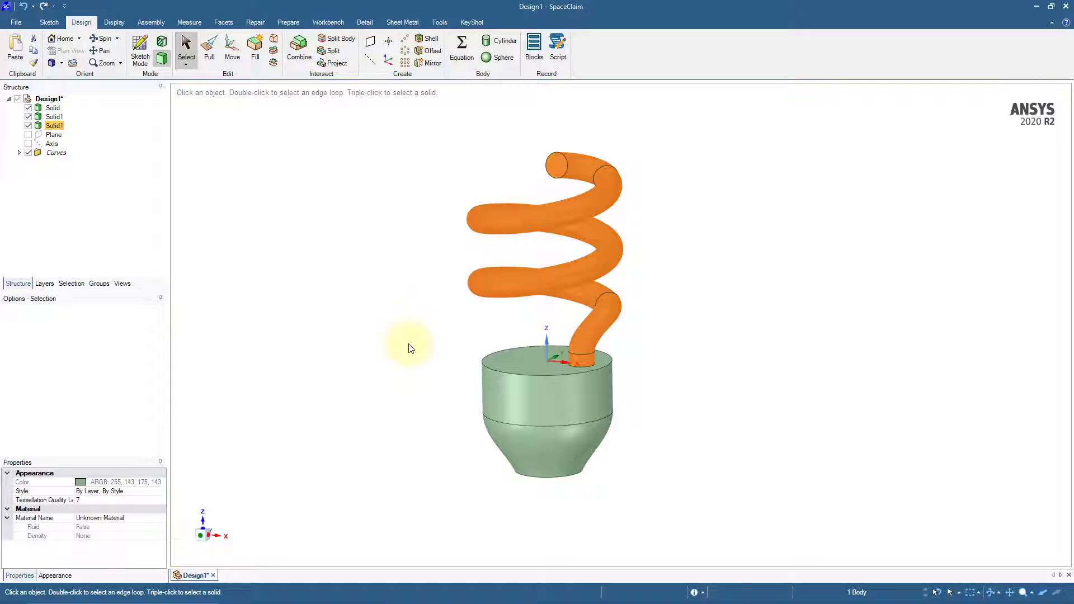
Rotate the duplicated tube body 180° about the vertical Z axis with the Move tool
{"action": "left_click", "coordinate": [233, 56]}
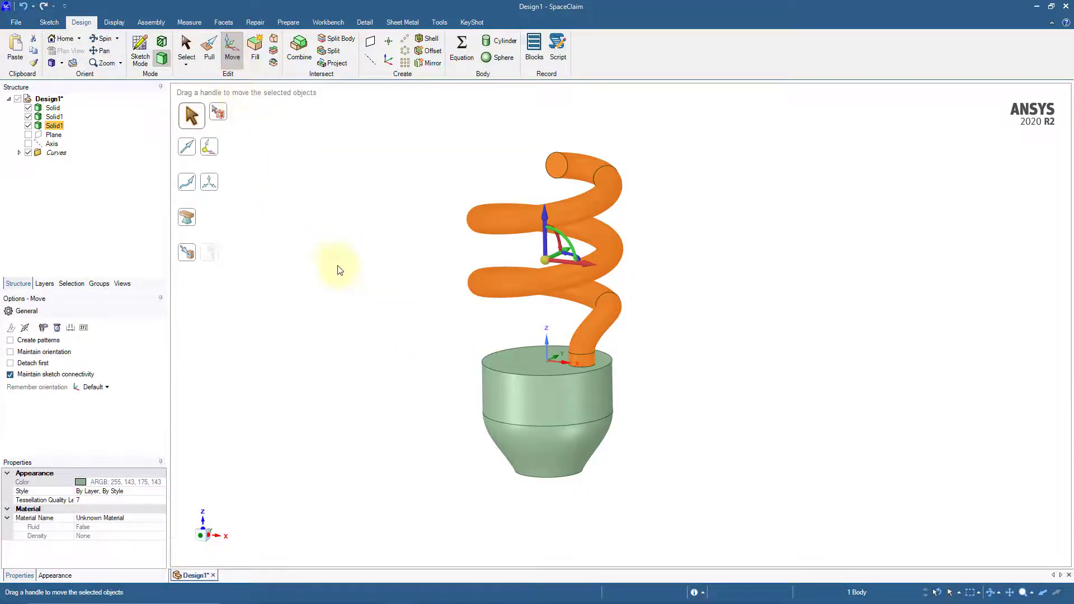
{"action": "middle_click_drag", "start_coordinate": [346, 280], "coordinate": [356, 298]}
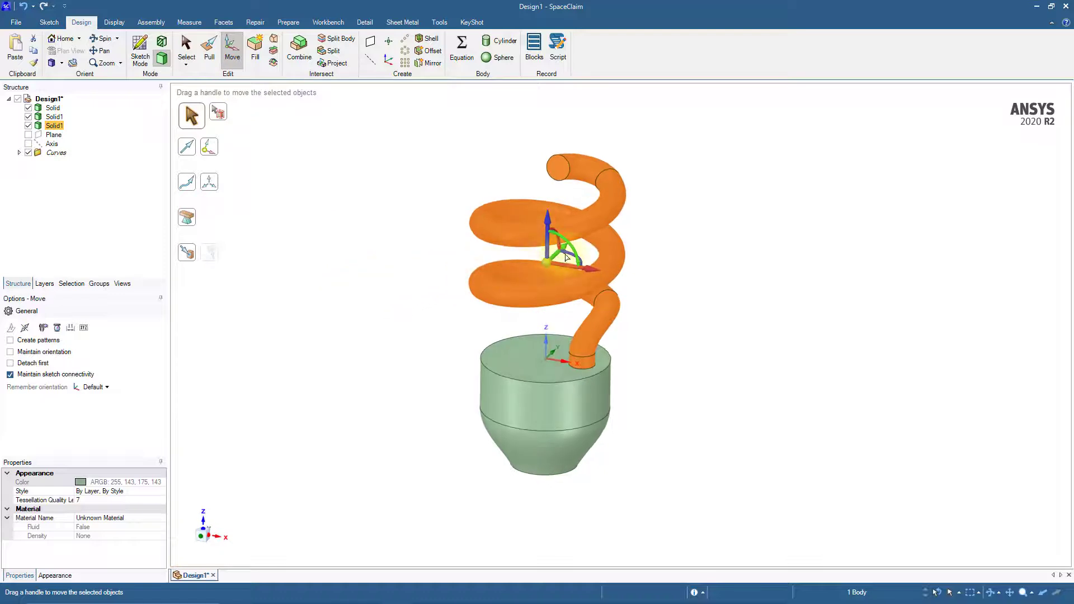
{"action": "left_click_drag", "start_coordinate": [570, 256], "coordinate": [563, 226]}
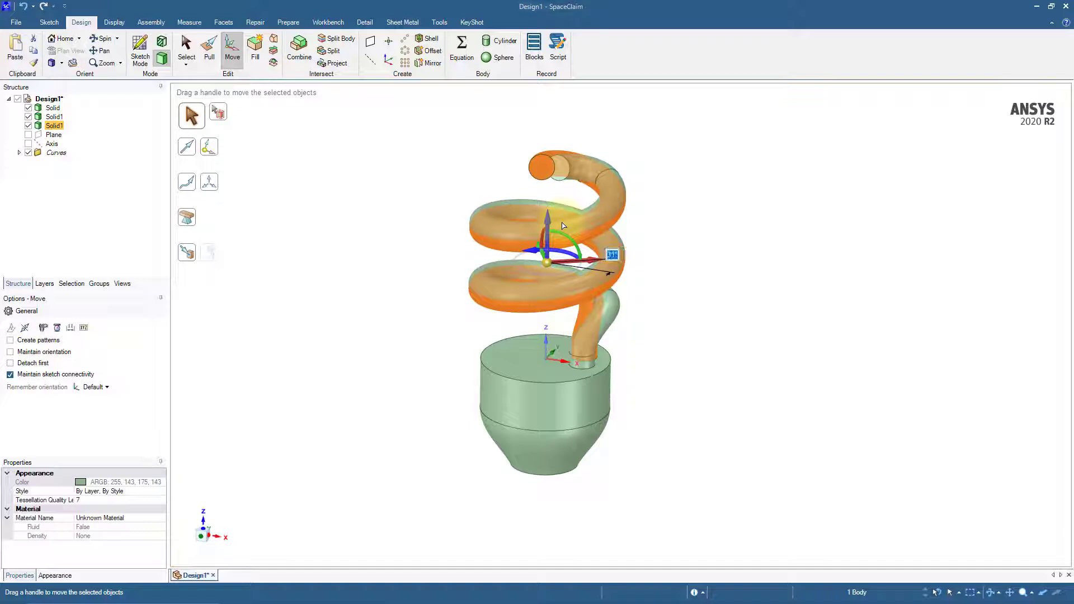
{"action": "type", "text": "180"}
{"action": "key", "text": "Return"}
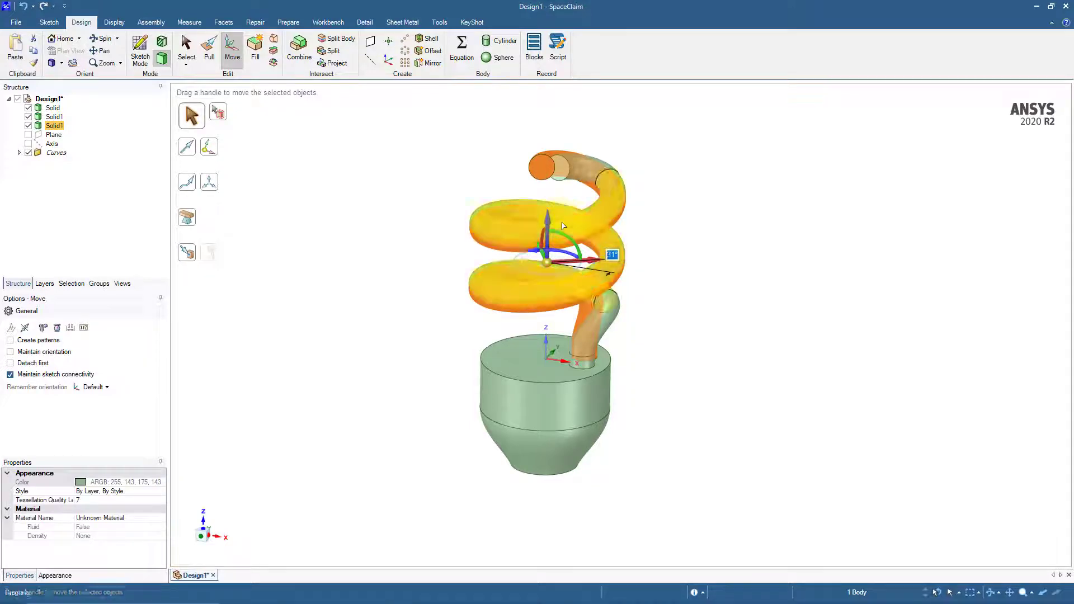
{"action": "left_click", "coordinate": [693, 312]}
{"action": "mouse_move", "coordinate": [694, 312]}
{"action": "middle_mouse_down"}
{"action": "mouse_move", "coordinate": [693, 247]}
{"action": "mouse_move", "coordinate": [686, 304]}
{"action": "middle_mouse_up"}
{"action": "key", "text": "s"}
{"action": "key", "text": "s"}
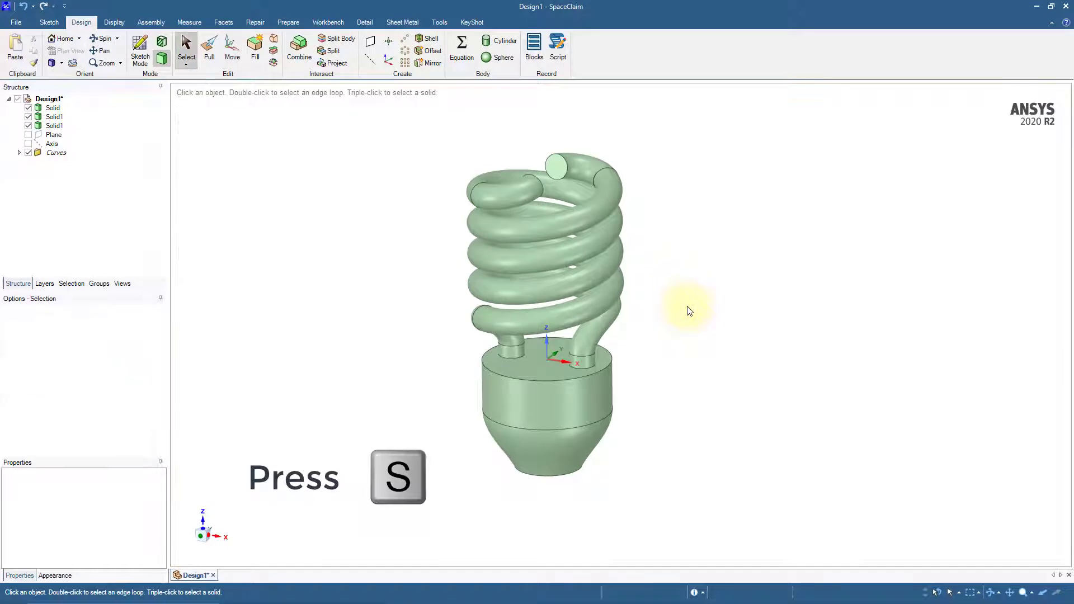
Hide the curves and start a sketch on the plane through the origin's Z and X axes, viewed head-on
{"action": "left_click", "coordinate": [28, 153]}
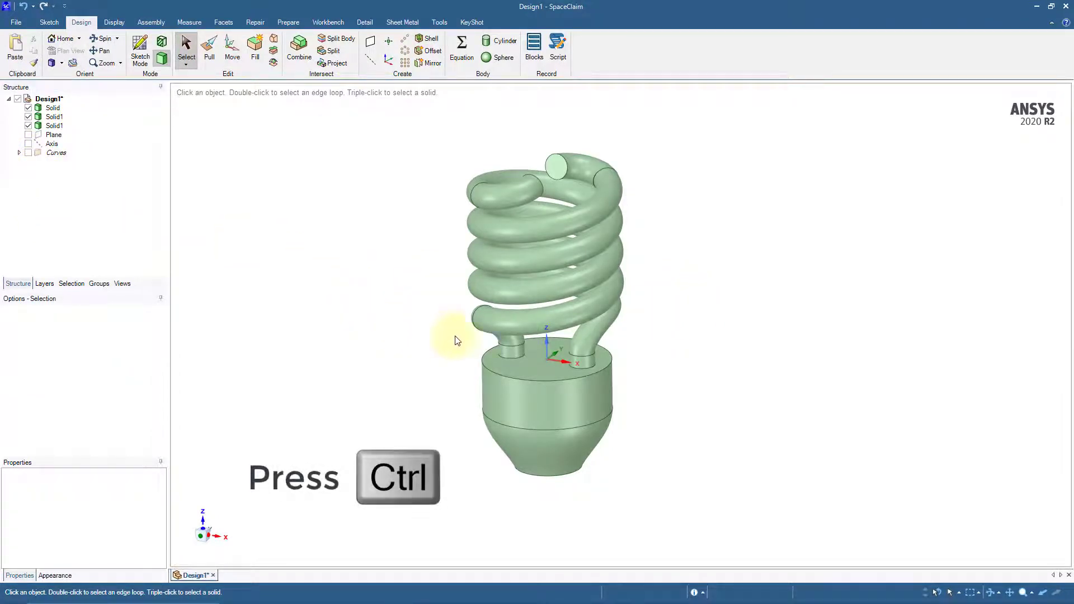
{"action": "left_click", "coordinate": [546, 344]}
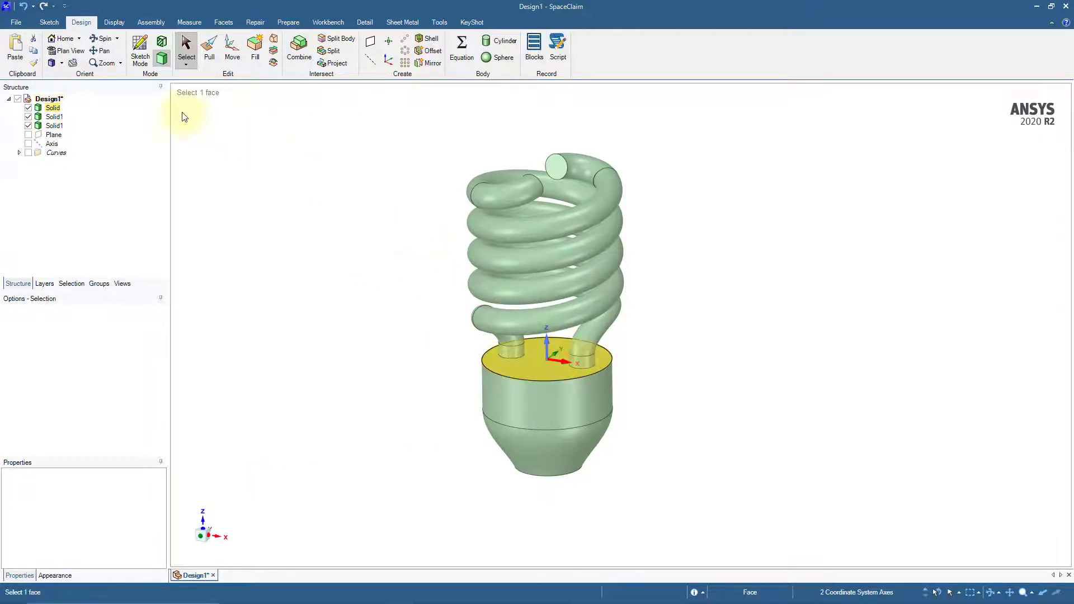
{"action": "left_click", "coordinate": [139, 58]}
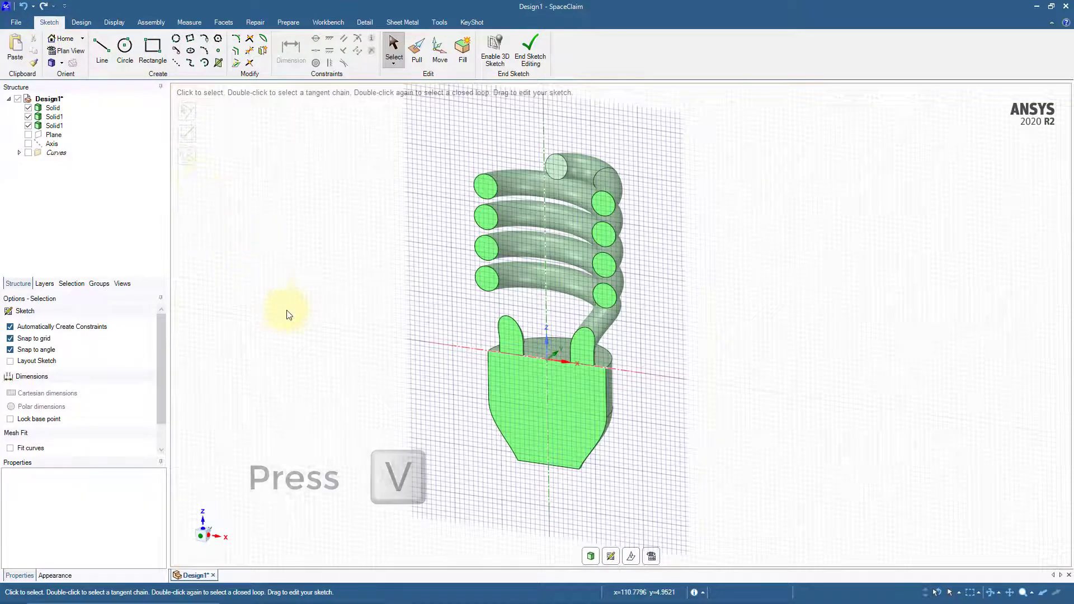
{"action": "key", "text": "v"}
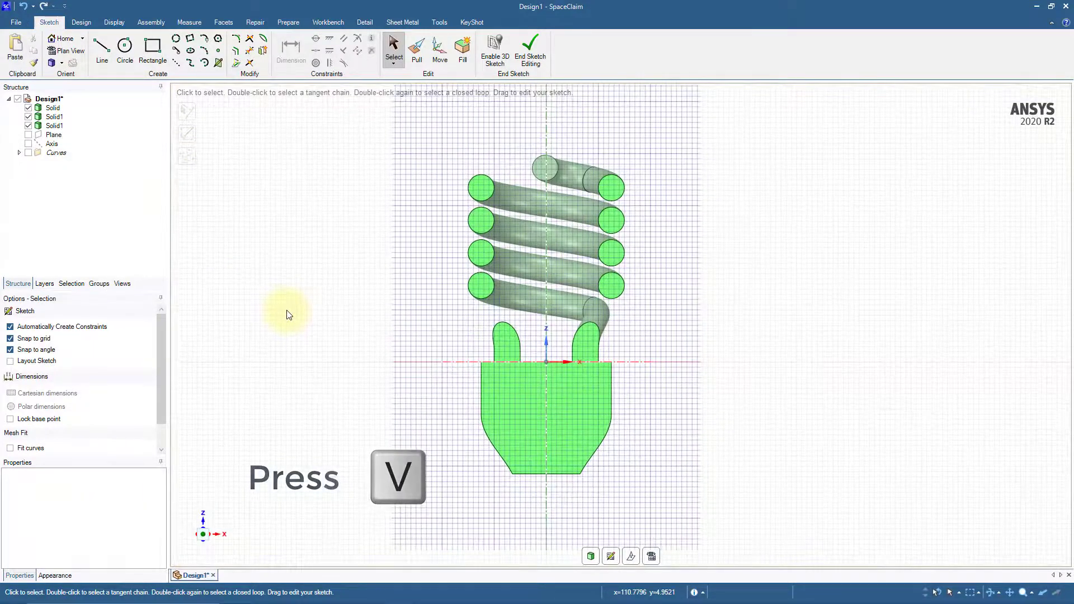
Sketch a 12 mm diameter circle centered on the vertical axis, 74.5 mm above the origin, and return to 3D mode
{"action": "left_click", "coordinate": [125, 50]}
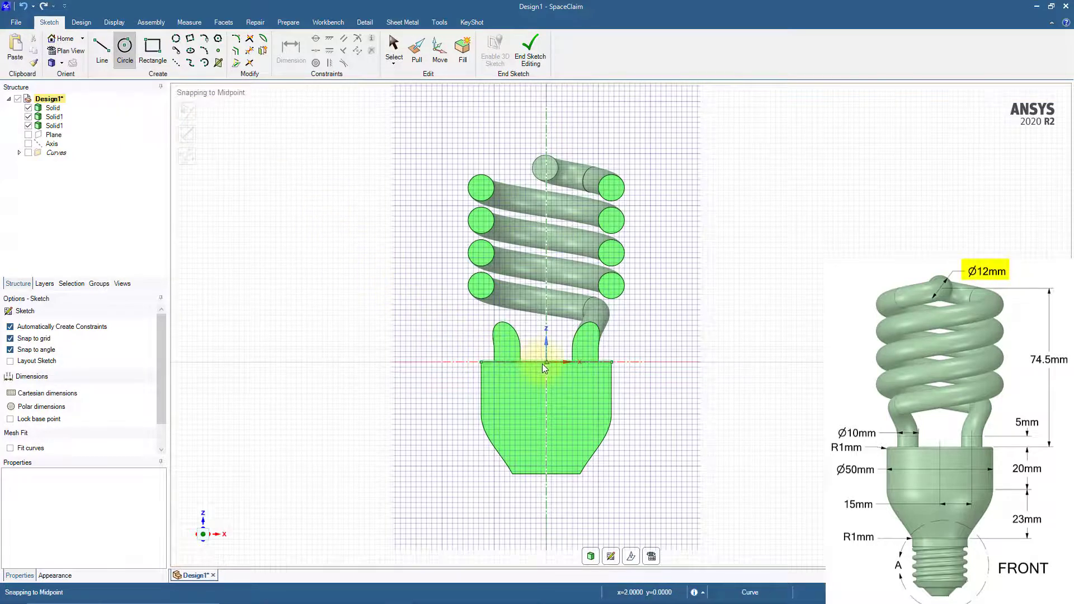
{"action": "key", "text": "shift"}
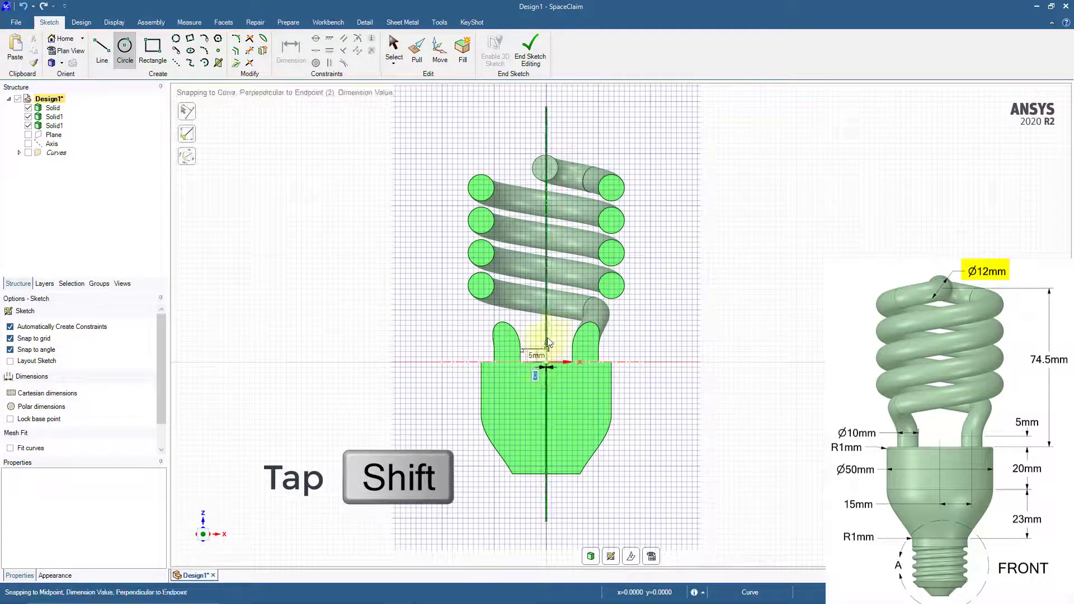
{"action": "key", "text": "Tab"}
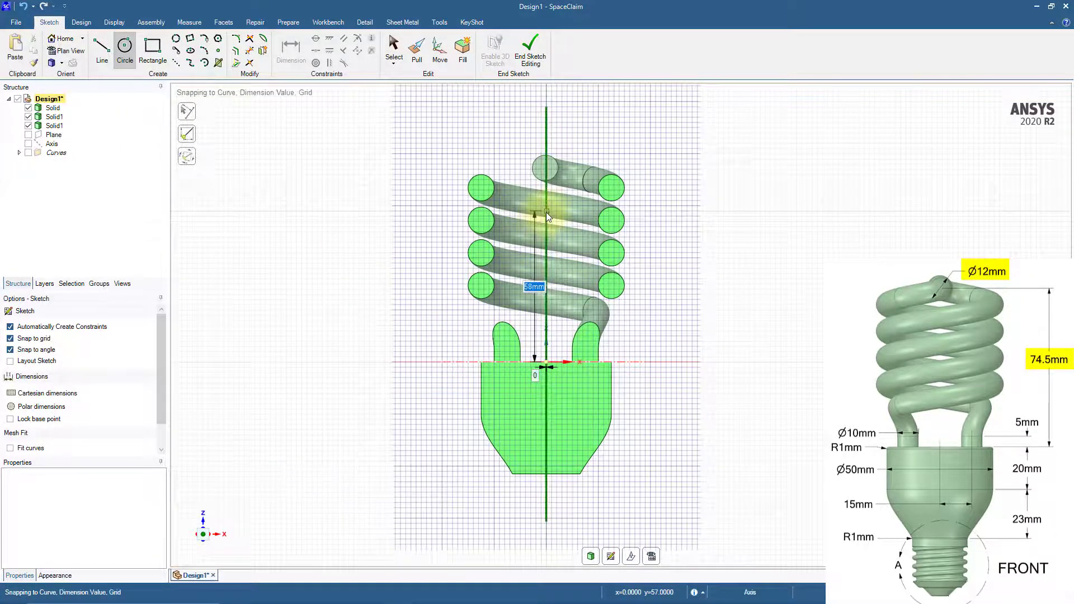
{"action": "type", "text": "74"}
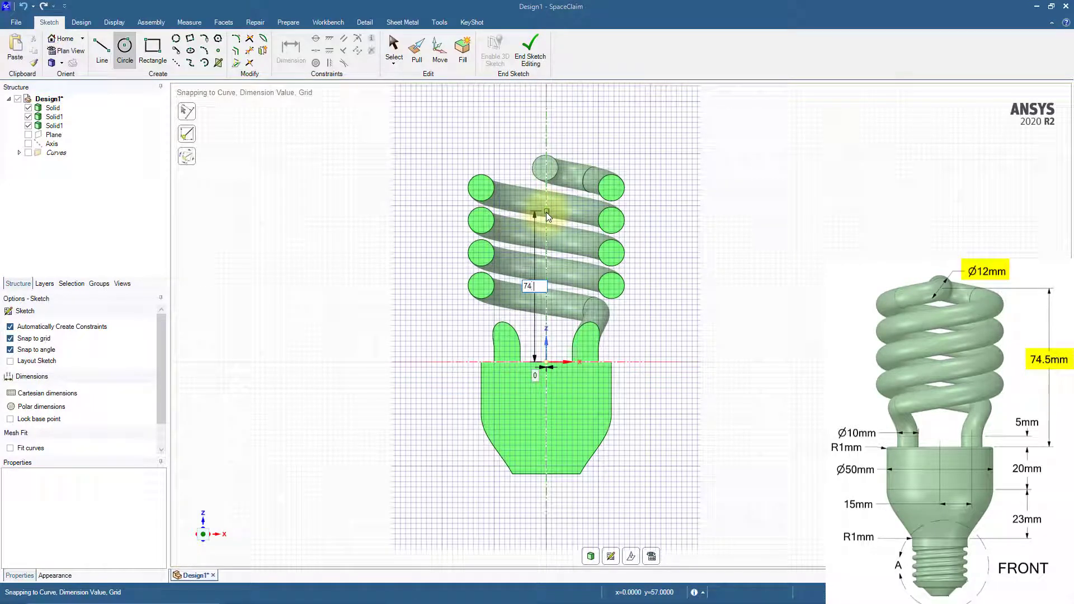
{"action": "type", "text": ".5"}
{"action": "key", "text": "Return"}
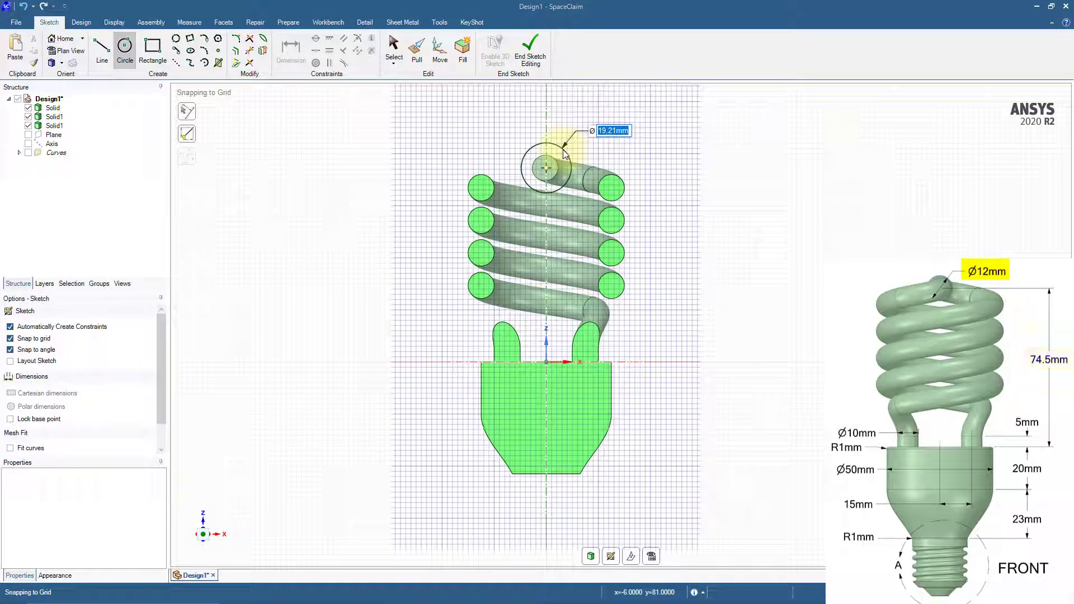
{"action": "type", "text": "12"}
{"action": "key", "text": "Return"}
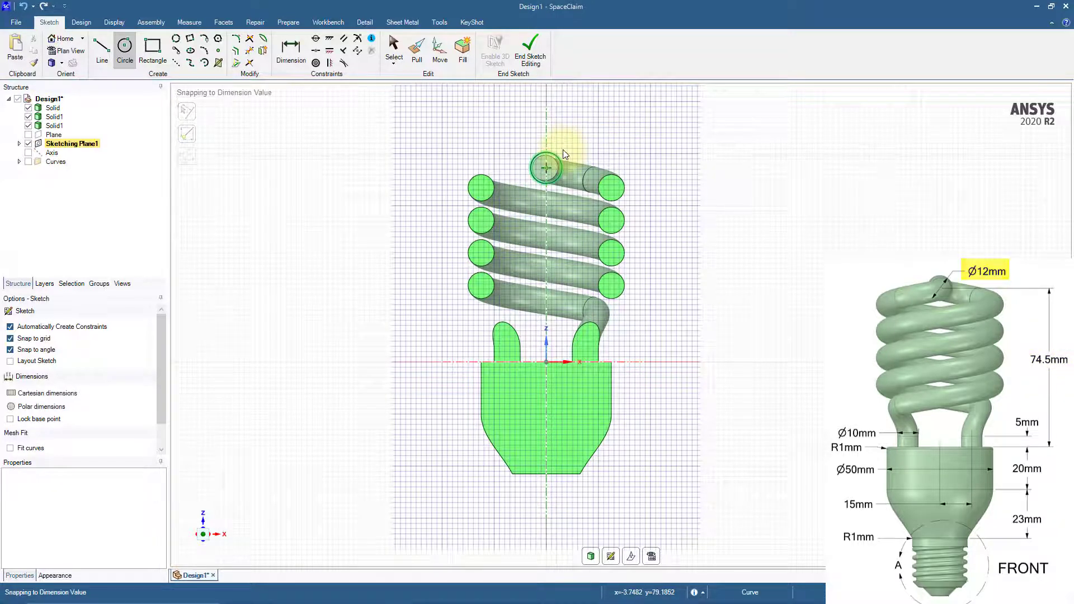
{"action": "left_click", "coordinate": [81, 22]}
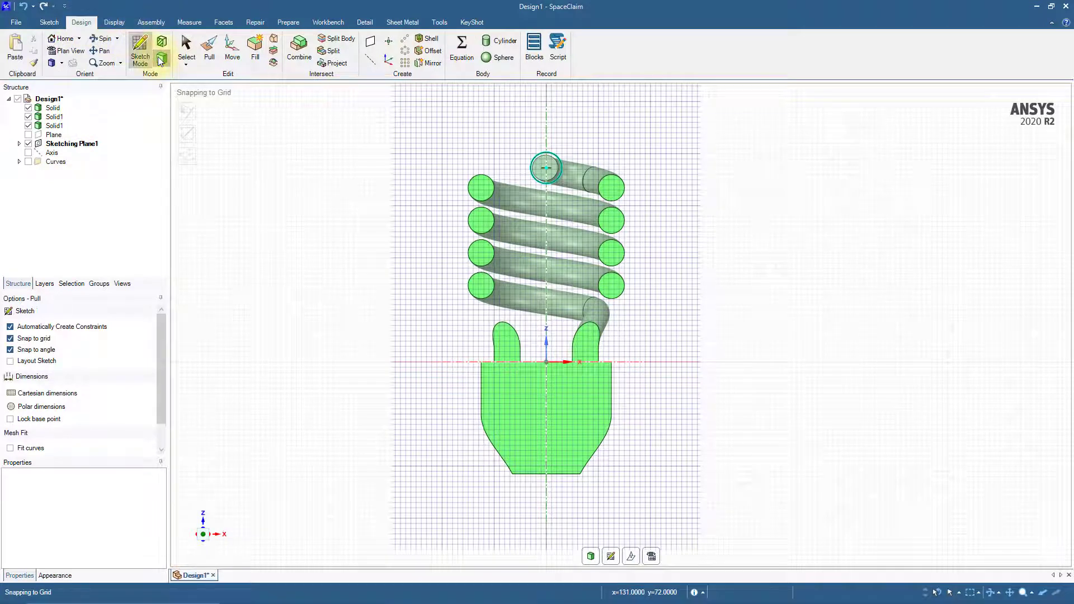
{"action": "left_click", "coordinate": [161, 58]}
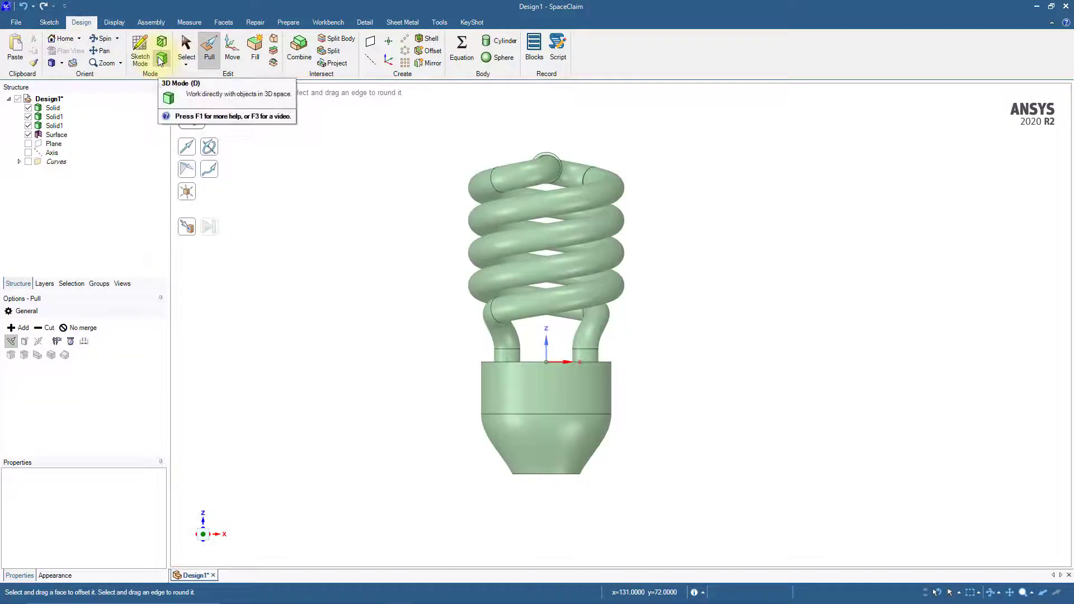
Blend the two open tube end faces together through the 12 mm circle at the top of the spiral
{"action": "left_click", "coordinate": [274, 39]}
{"action": "middle_click_drag", "start_coordinate": [384, 261], "coordinate": [312, 311]}
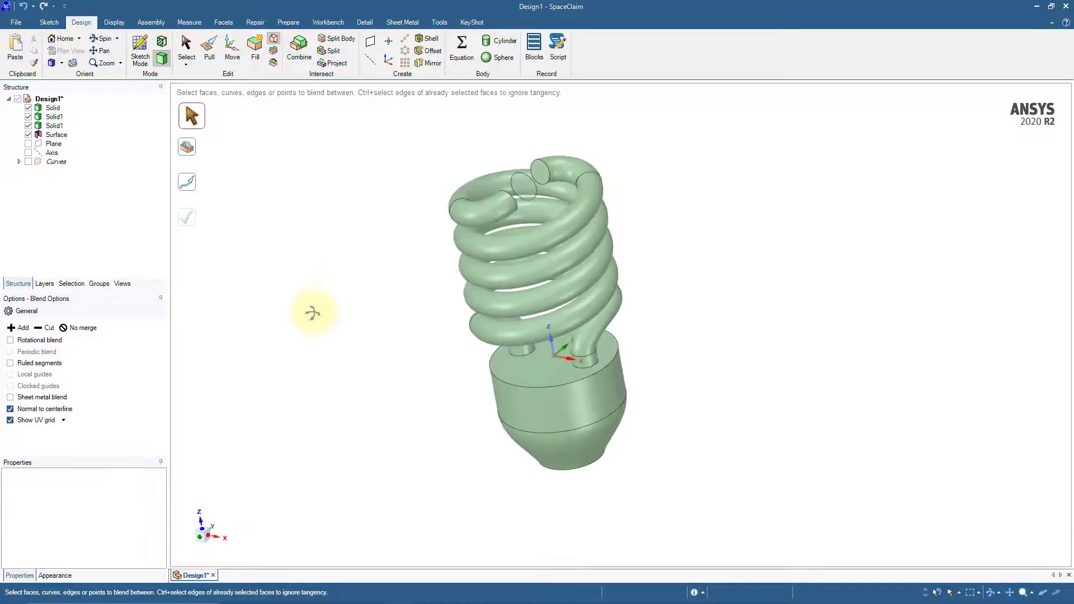
{"action": "left_click", "coordinate": [540, 172]}
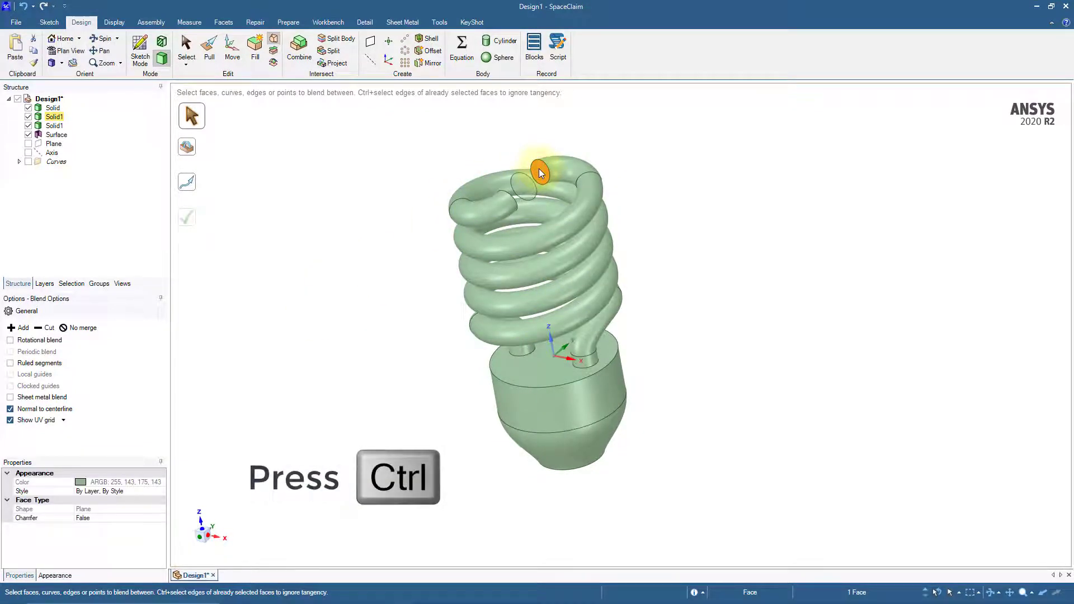
{"action": "left_click", "coordinate": [527, 189], "text": "ctrl"}
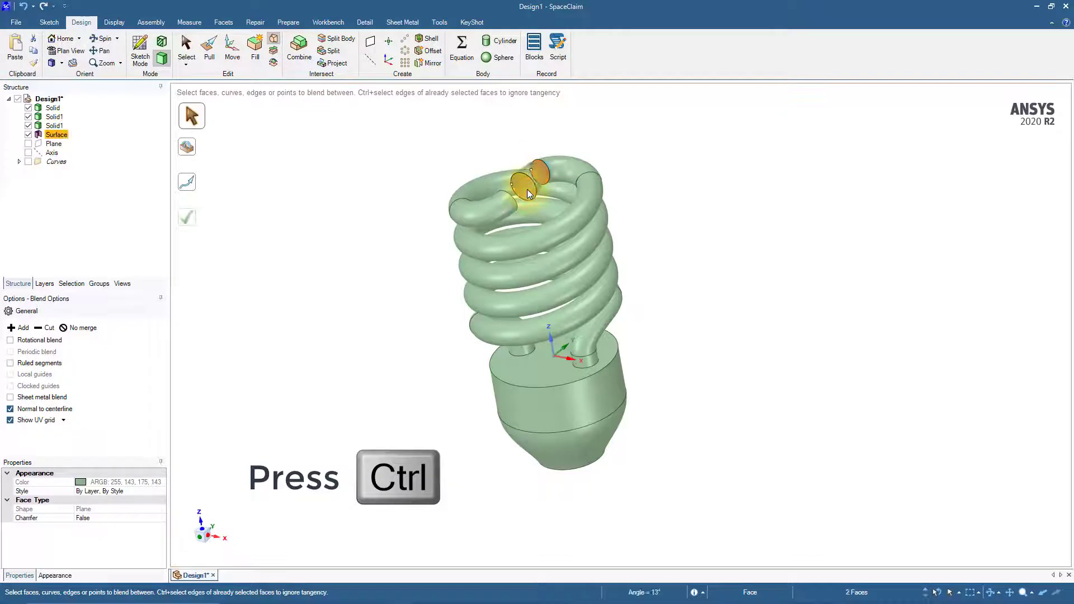
{"action": "middle_click_drag", "start_coordinate": [527, 189], "coordinate": [431, 227]}
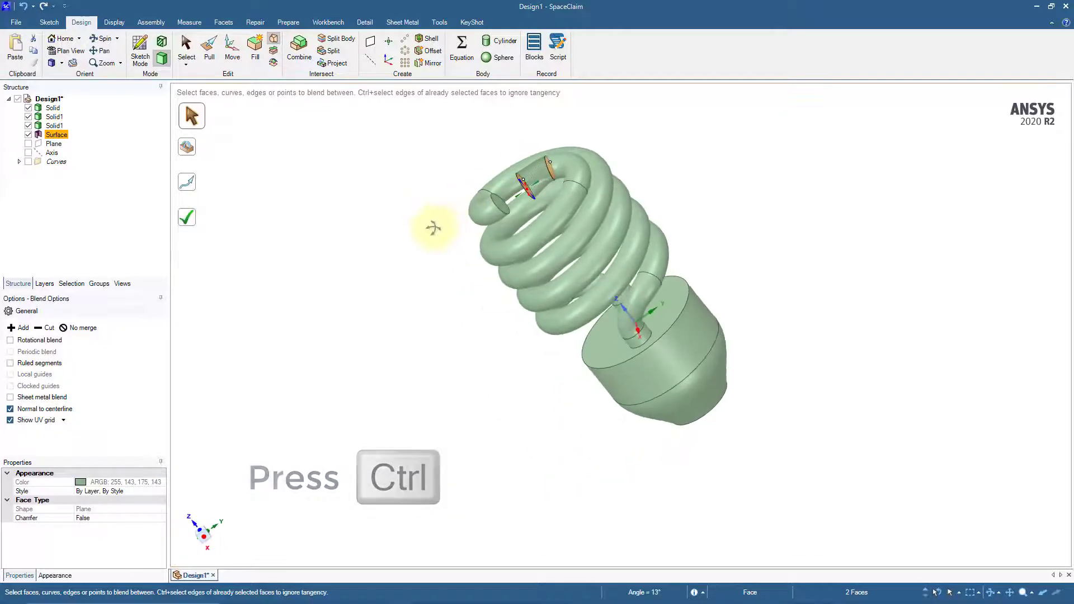
{"action": "left_click", "coordinate": [503, 204], "text": "ctrl"}
{"action": "scroll", "coordinate": [523, 167], "scroll_direction": "up", "scroll_amount": 2}
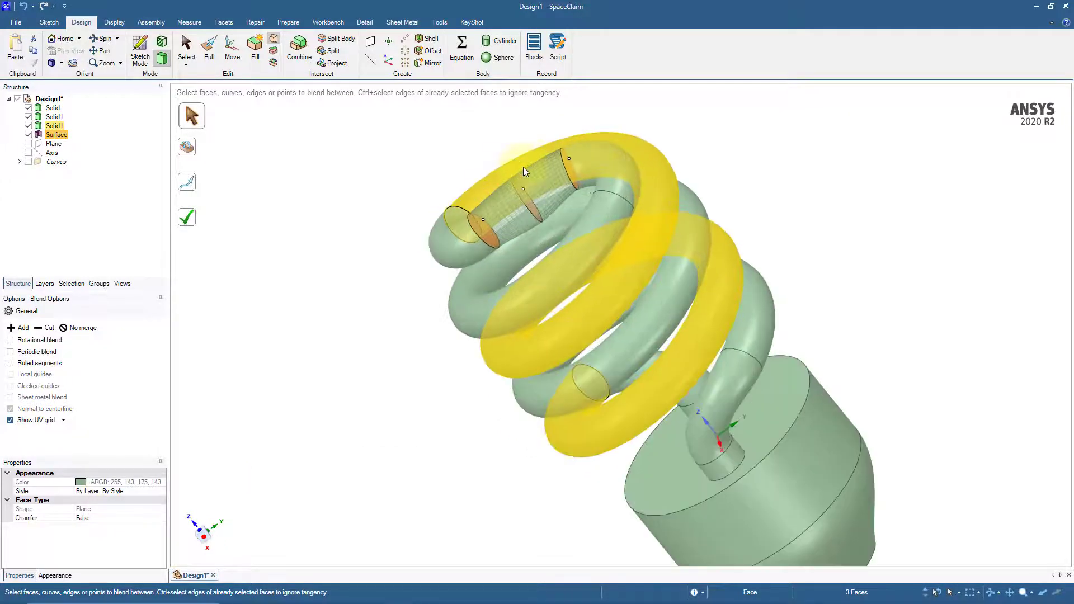
{"action": "middle_click_drag", "start_coordinate": [524, 170], "coordinate": [479, 186]}
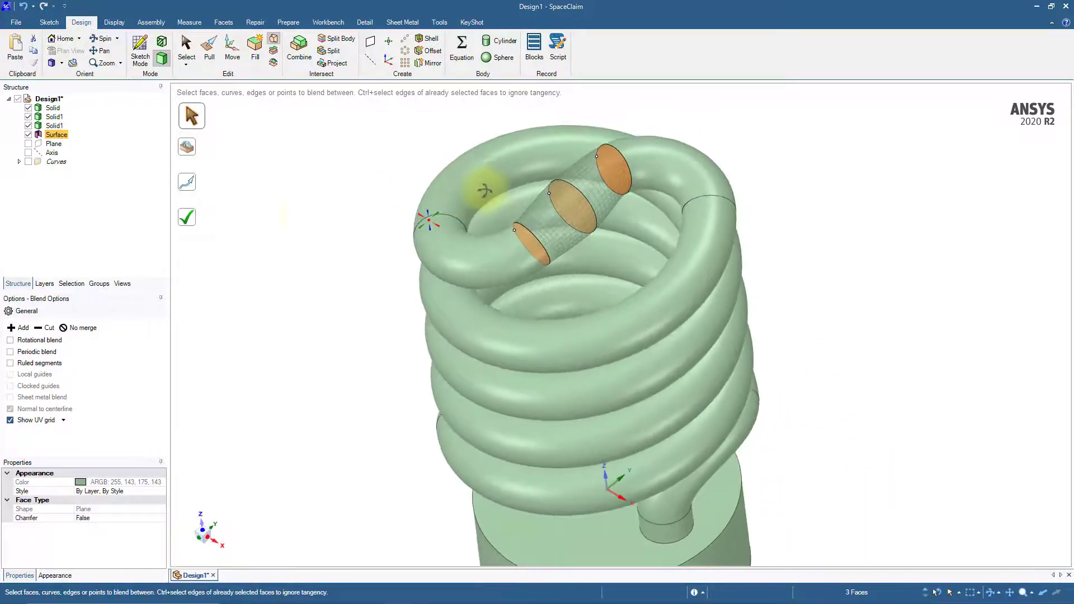
{"action": "left_click", "coordinate": [189, 224]}
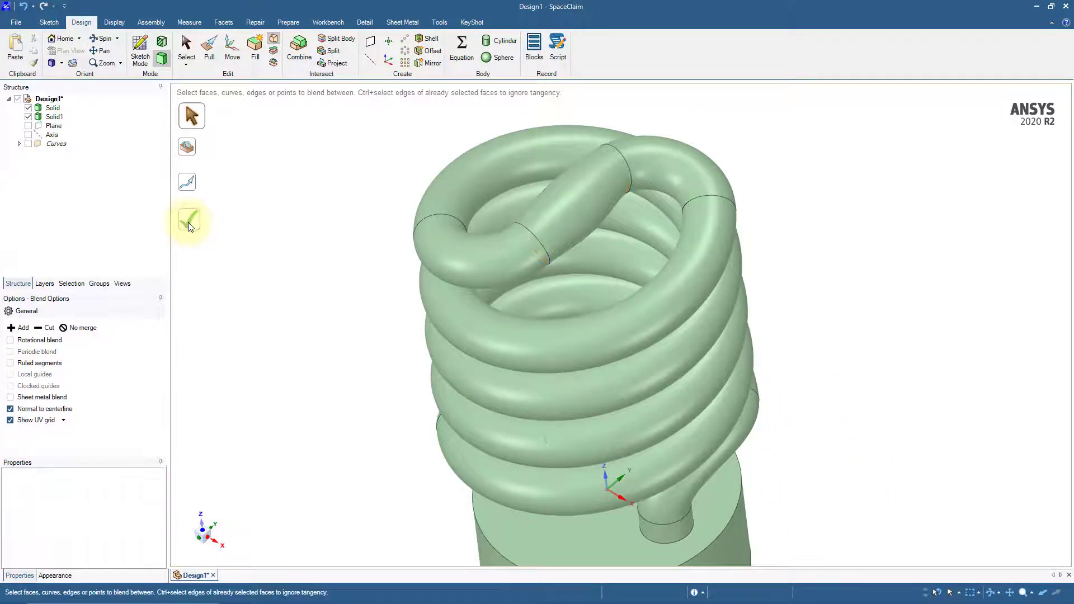
{"action": "scroll", "coordinate": [319, 311], "scroll_direction": "down", "scroll_amount": 3}
{"action": "mouse_move", "coordinate": [329, 329]}
{"action": "middle_mouse_down"}
{"action": "mouse_move", "coordinate": [386, 280]}
{"action": "mouse_move", "coordinate": [391, 235]}
{"action": "middle_mouse_up"}
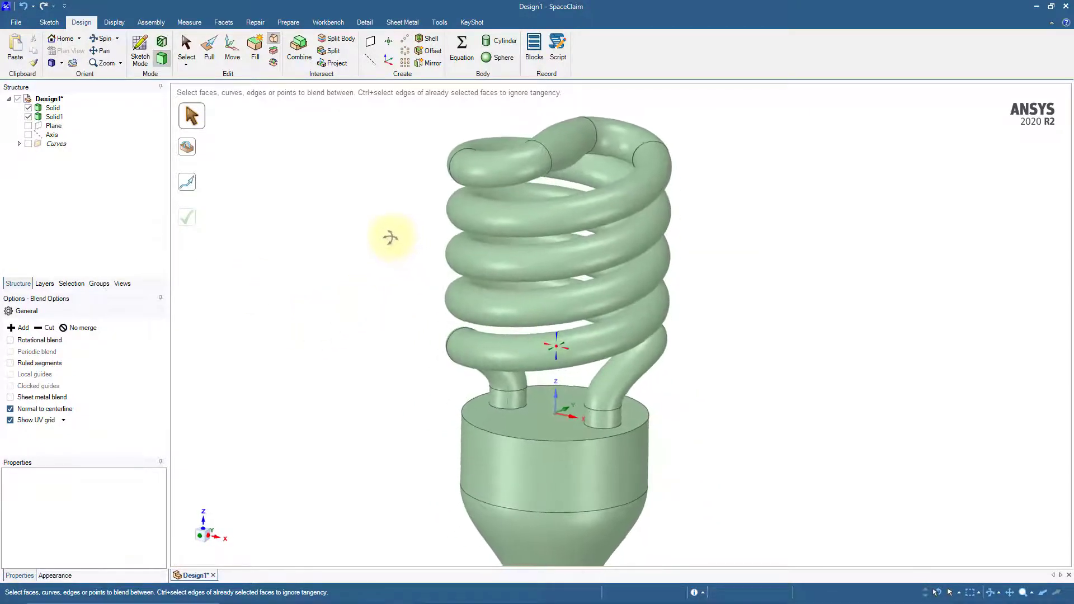
{"action": "middle_click_drag", "start_coordinate": [378, 324], "coordinate": [412, 321]}
{"action": "key", "text": "s"}
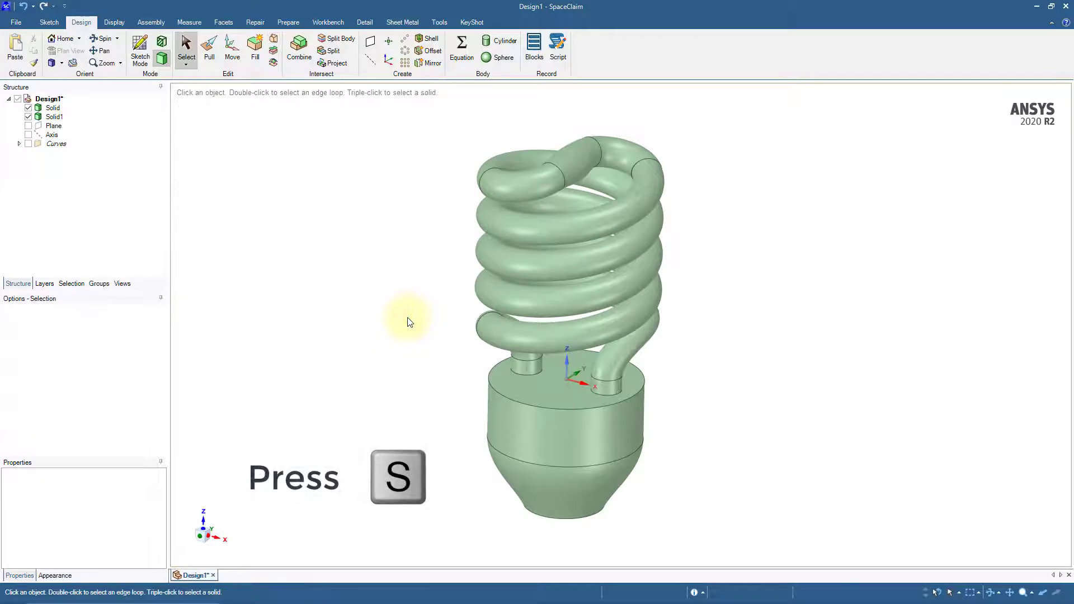
Save the design as a SpaceClaim file named cfl-bulb.scdoc
{"action": "left_click", "coordinate": [17, 23]}
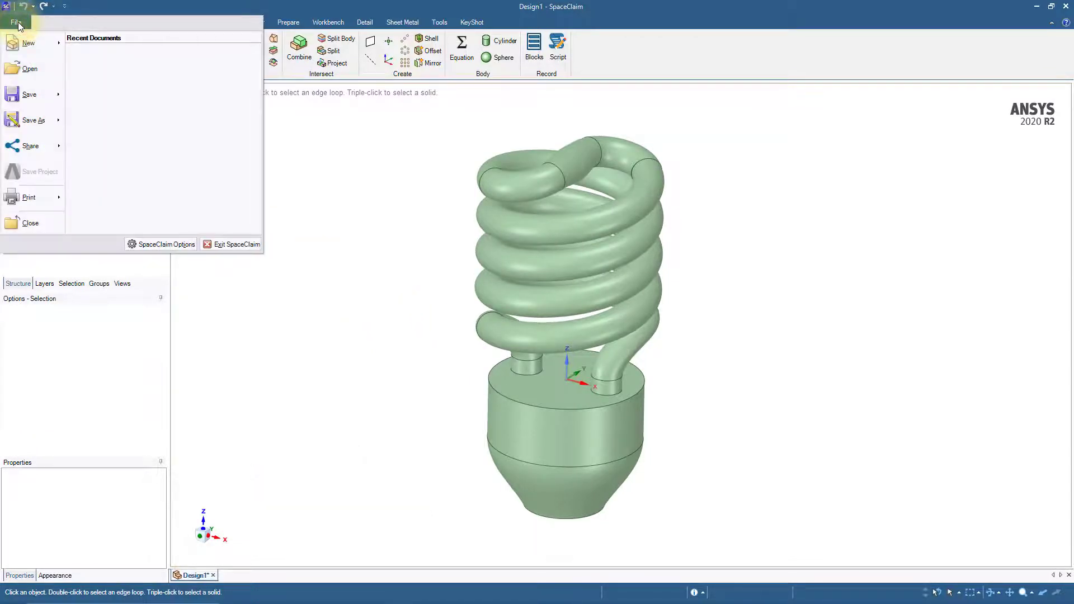
{"action": "left_click", "coordinate": [26, 96]}
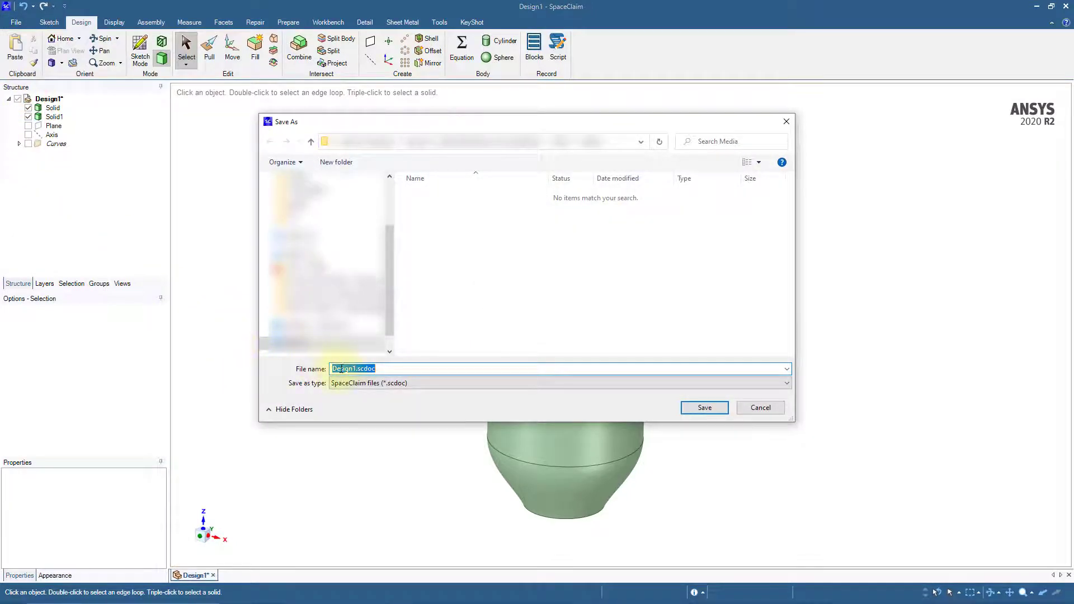
{"action": "left_click", "coordinate": [355, 368]}
{"action": "double_click", "coordinate": [354, 368]}
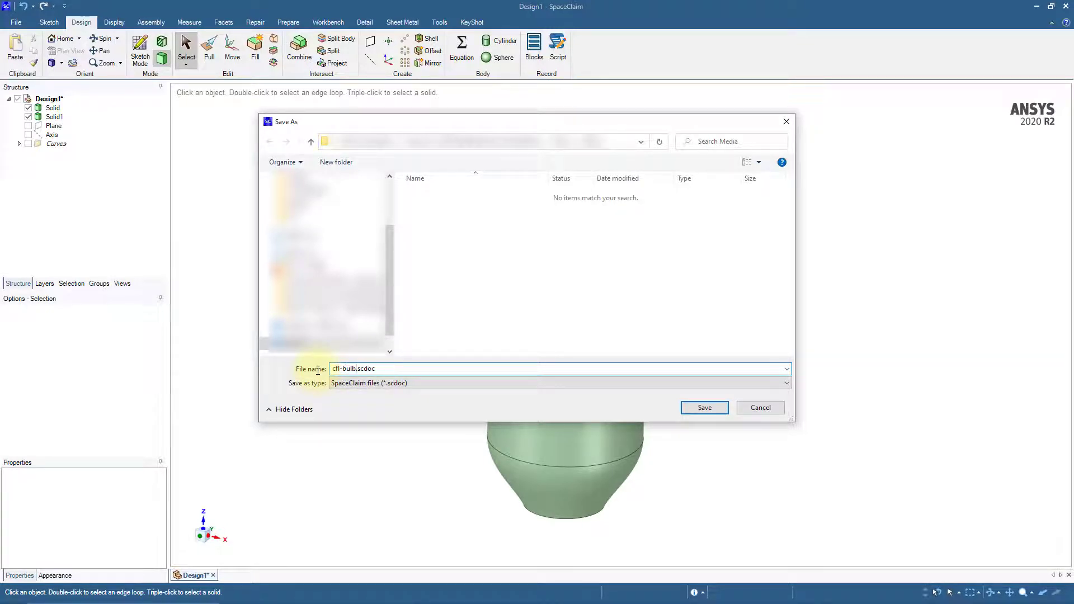
{"action": "left_click", "coordinate": [704, 407]}
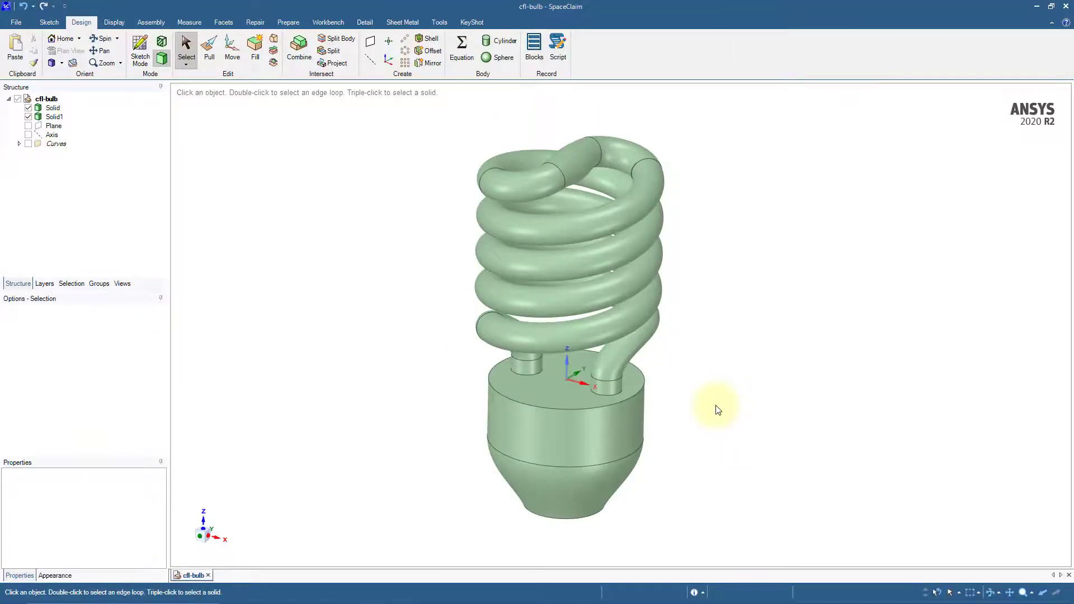
Sketch a 24 mm diameter circle centered on the flat bottom face of the bulb base, in plan view
{"action": "middle_click_drag", "start_coordinate": [715, 408], "coordinate": [712, 306]}
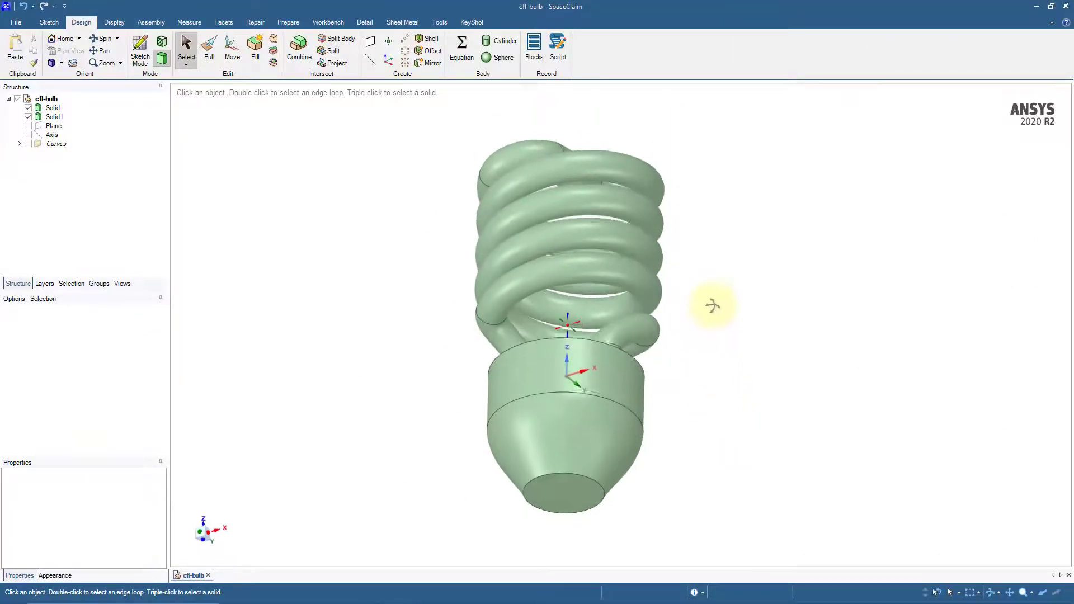
{"action": "left_click", "coordinate": [570, 494]}
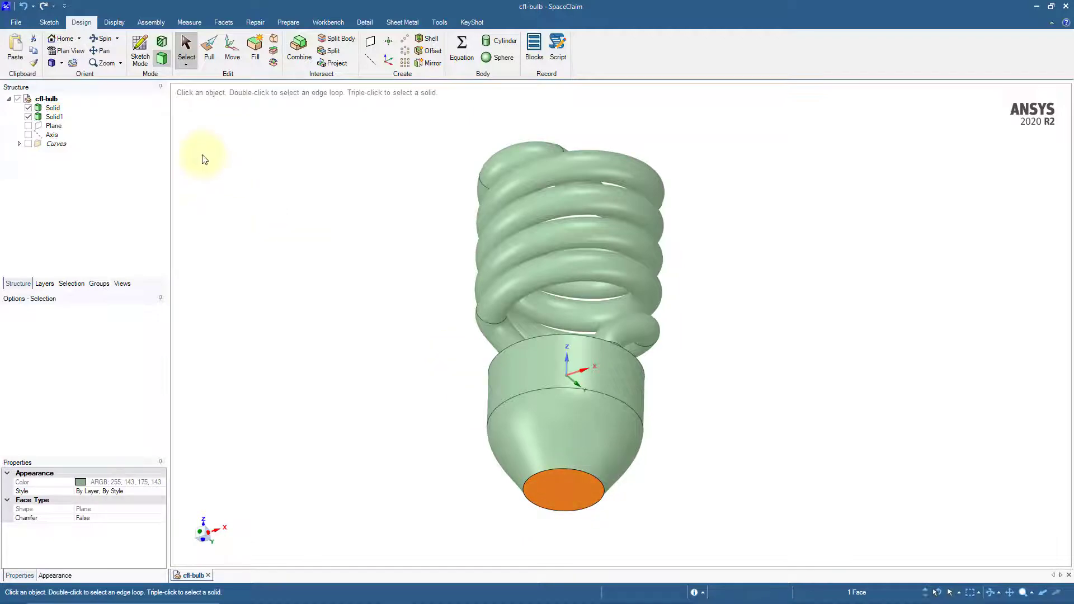
{"action": "left_click", "coordinate": [140, 51]}
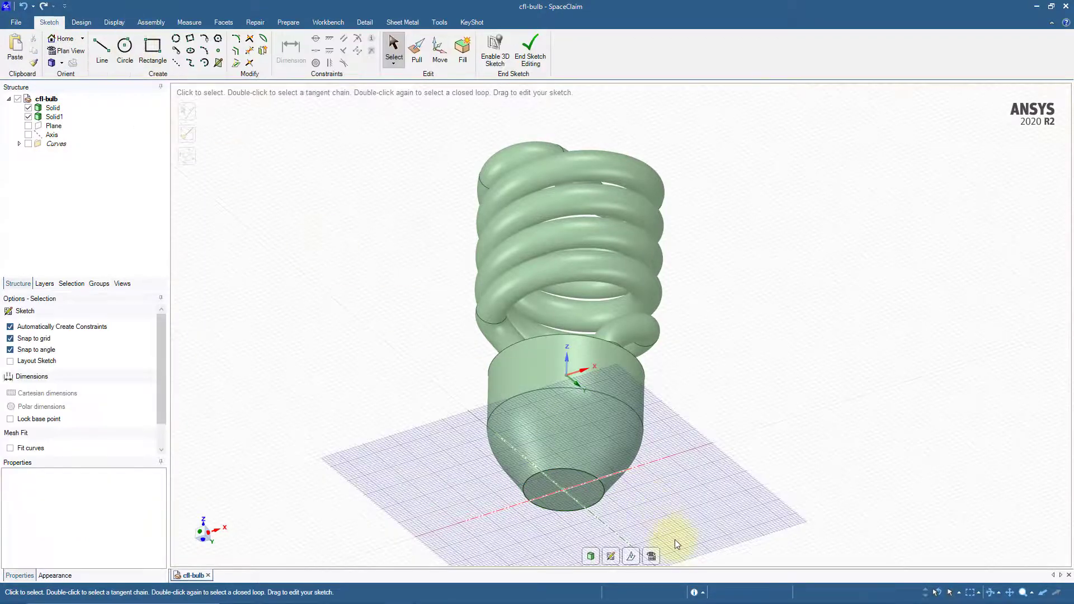
{"action": "left_click", "coordinate": [654, 558]}
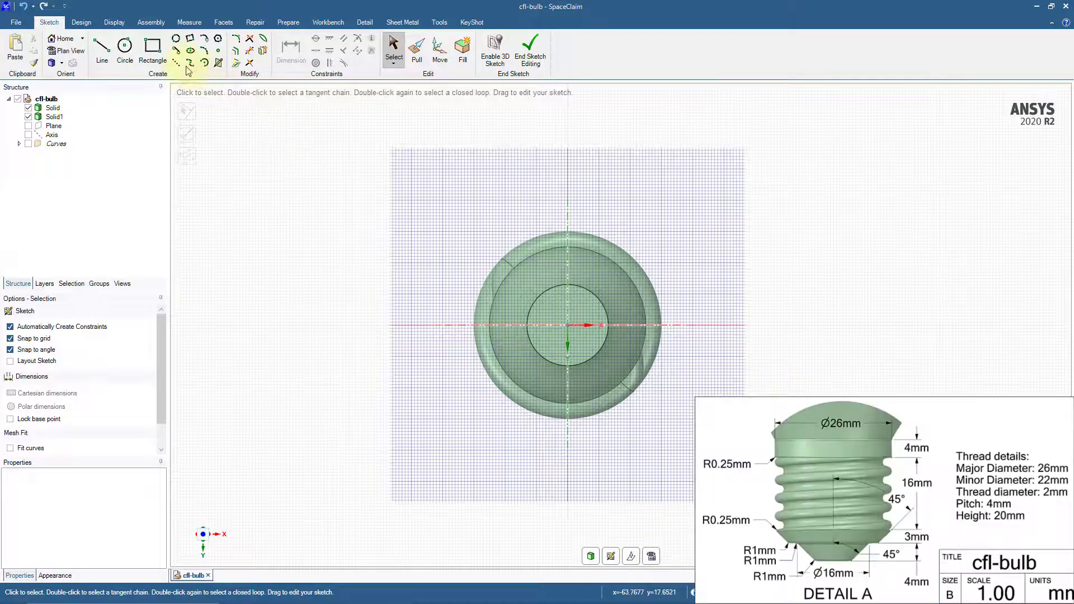
{"action": "left_click", "coordinate": [125, 47]}
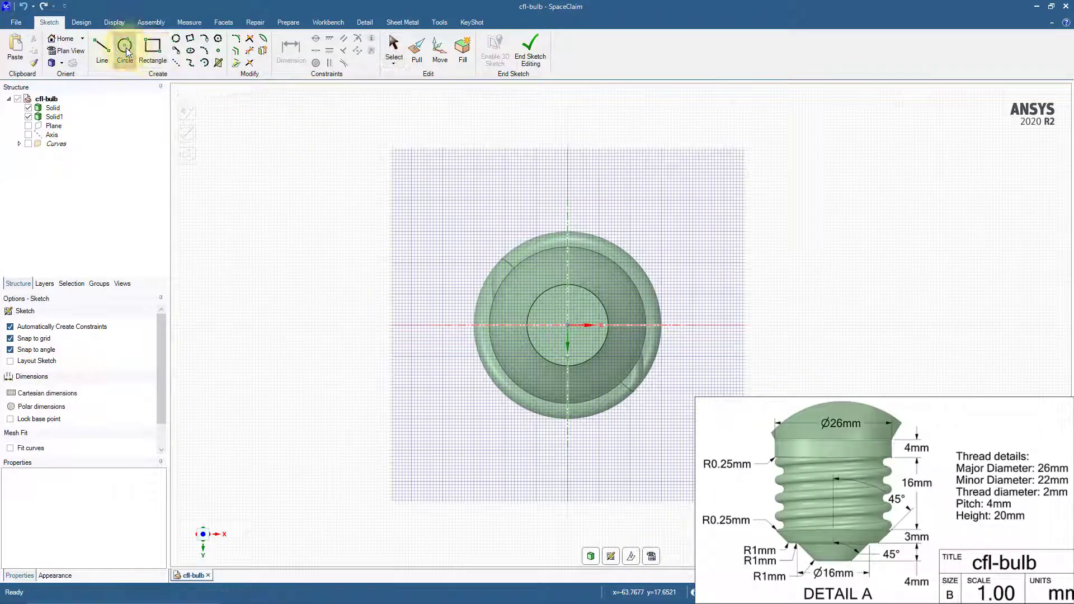
{"action": "left_click", "coordinate": [567, 325]}
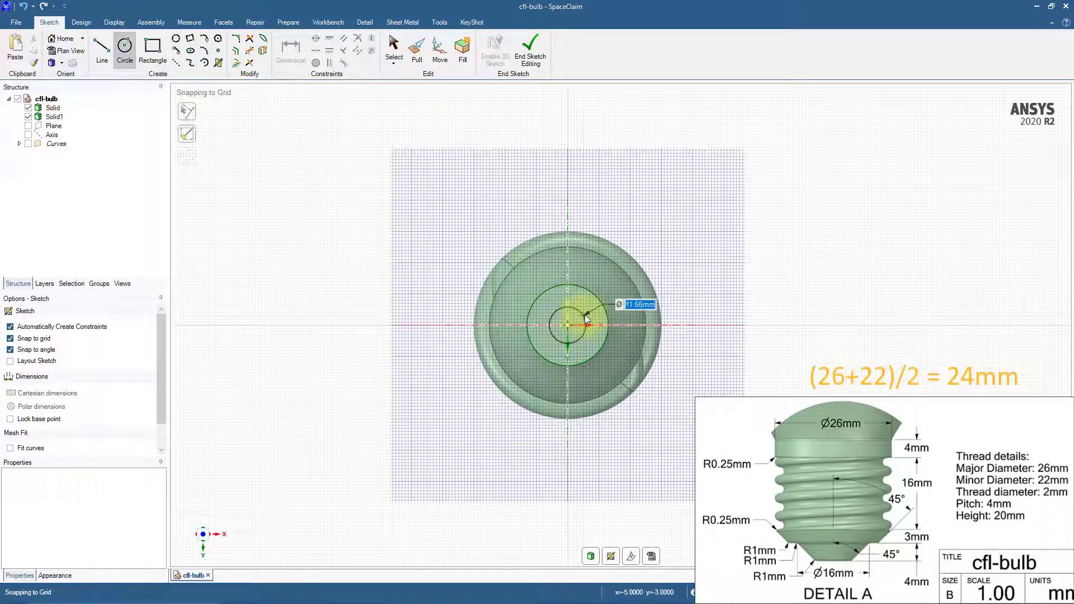
{"action": "type", "text": "24"}
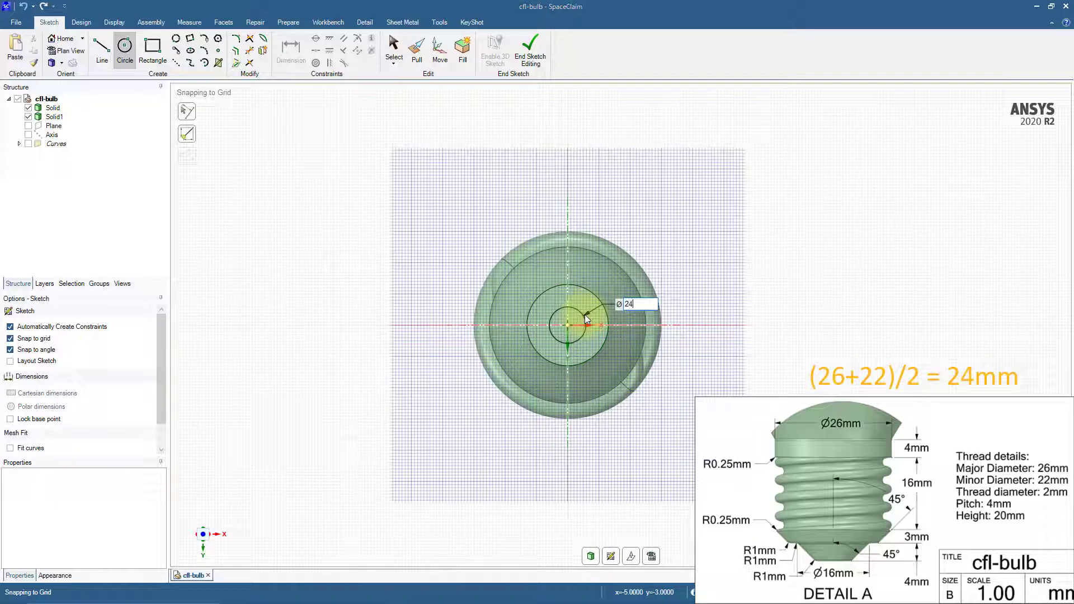
{"action": "key", "text": "Return"}
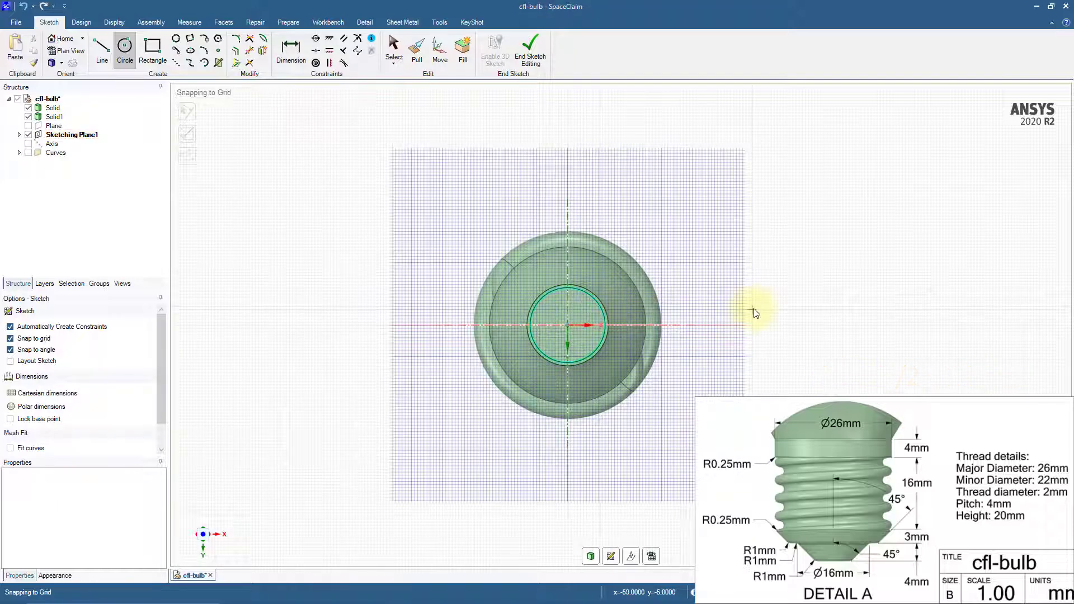
Pull the 24 mm circular face 27 mm downward from the bottom of the base
{"action": "left_click", "coordinate": [79, 23]}
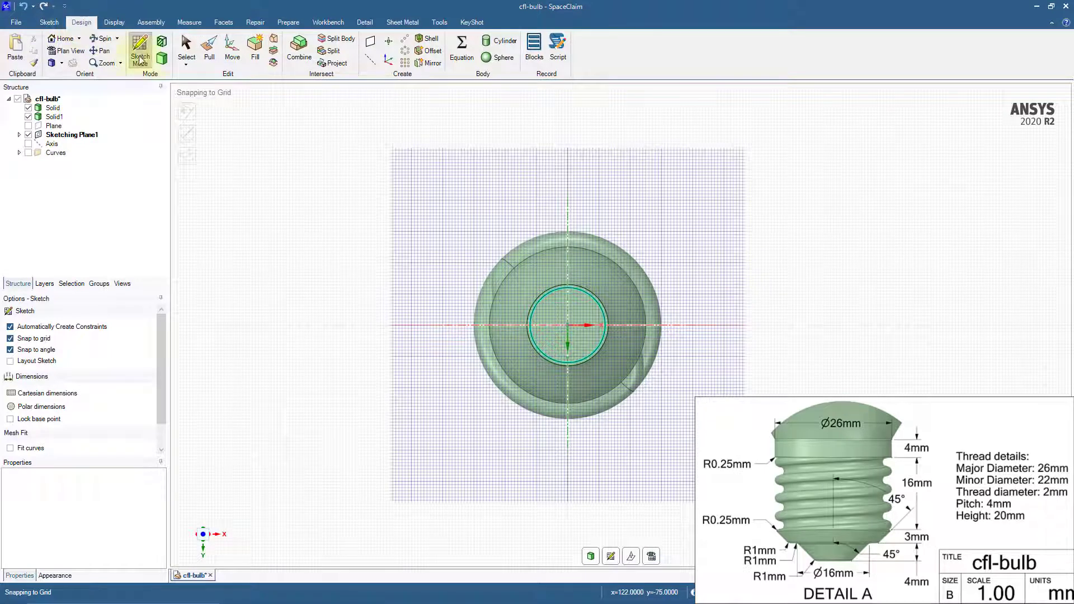
{"action": "key", "text": "p"}
{"action": "mouse_move", "coordinate": [417, 276]}
{"action": "middle_mouse_down"}
{"action": "mouse_move", "coordinate": [416, 334]}
{"action": "mouse_move", "coordinate": [420, 227]}
{"action": "middle_mouse_up"}
{"action": "left_click", "coordinate": [581, 315]}
{"action": "left_click_drag", "start_coordinate": [580, 315], "coordinate": [582, 325]}
{"action": "type", "text": "27"}
{"action": "key", "text": "Return"}
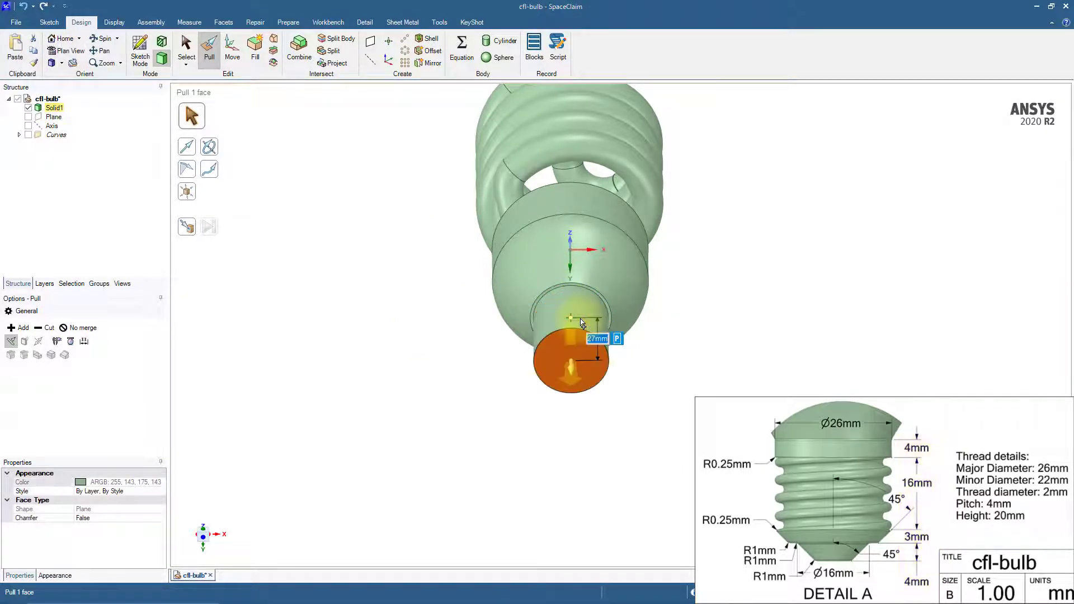
{"action": "middle_click_drag", "start_coordinate": [439, 343], "coordinate": [431, 387]}
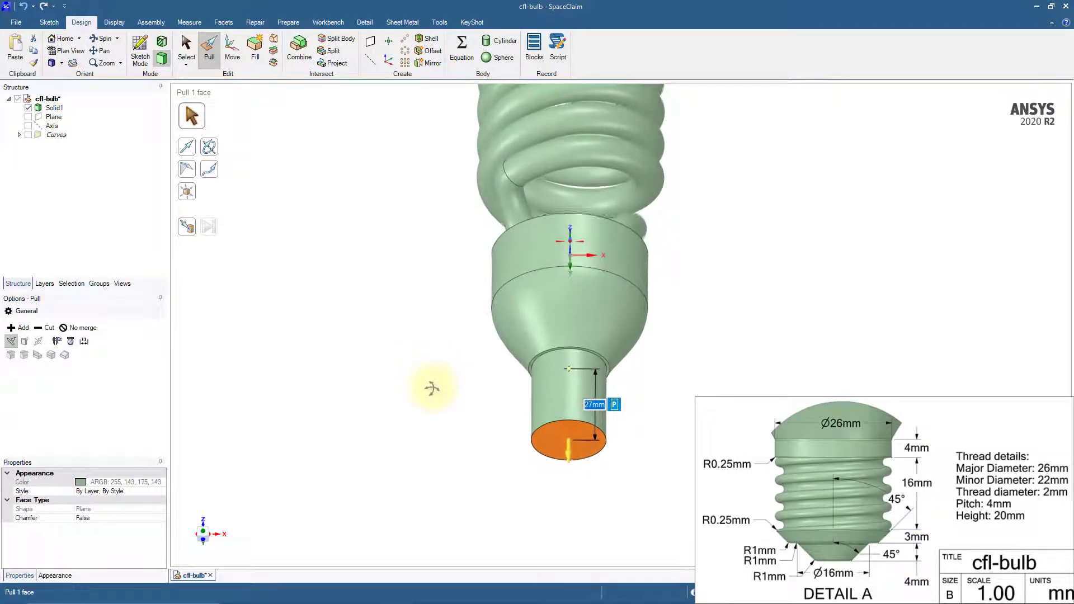
{"action": "left_click", "coordinate": [431, 388]}
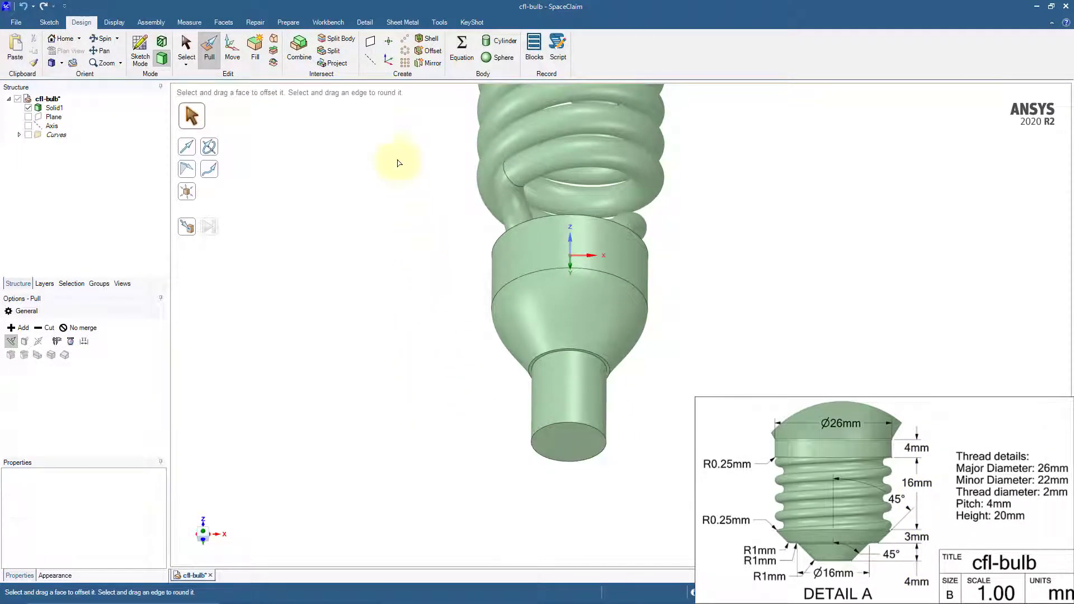
Split the bulb body at the circular edge where the pulled cylinder meets the base
{"action": "left_click", "coordinate": [338, 39]}
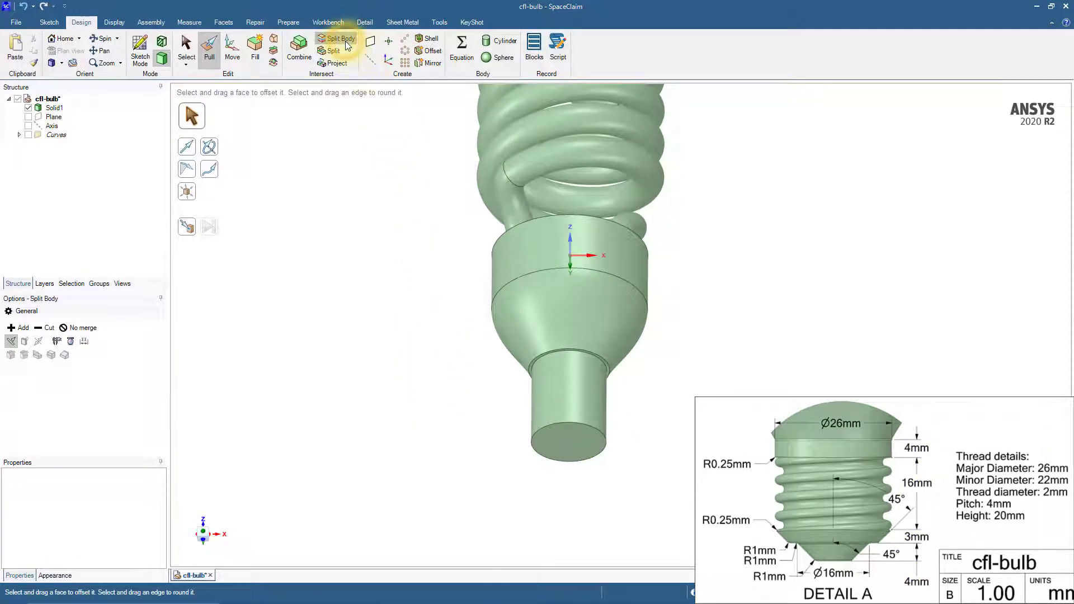
{"action": "left_click", "coordinate": [584, 319]}
{"action": "scroll", "coordinate": [610, 369], "scroll_direction": "up", "scroll_amount": 5}
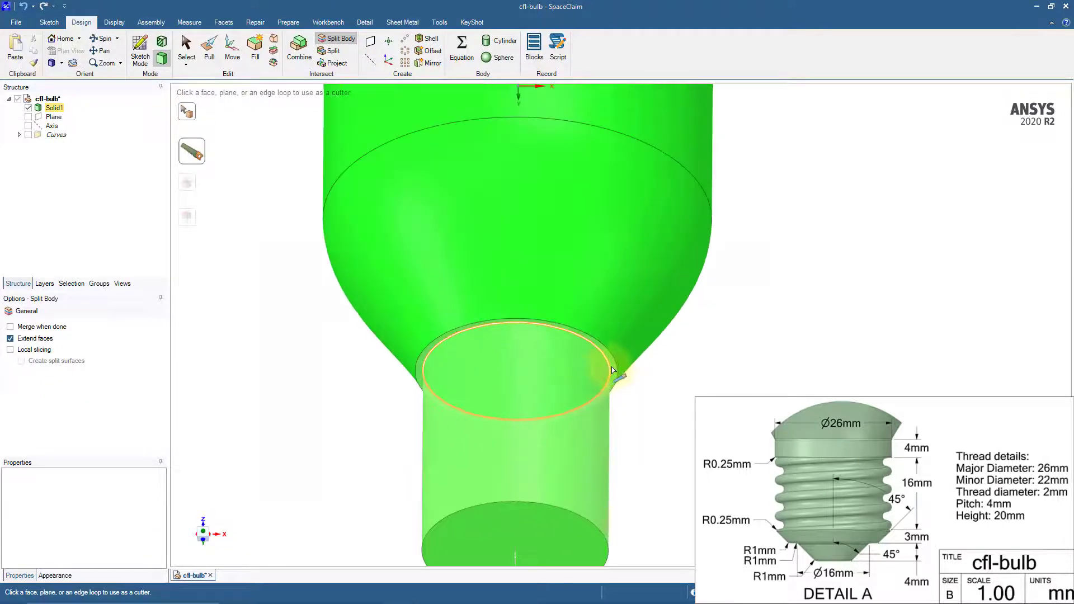
{"action": "left_click", "coordinate": [613, 369]}
{"action": "scroll", "coordinate": [654, 368], "scroll_direction": "down", "scroll_amount": 5}
{"action": "key", "text": "s"}
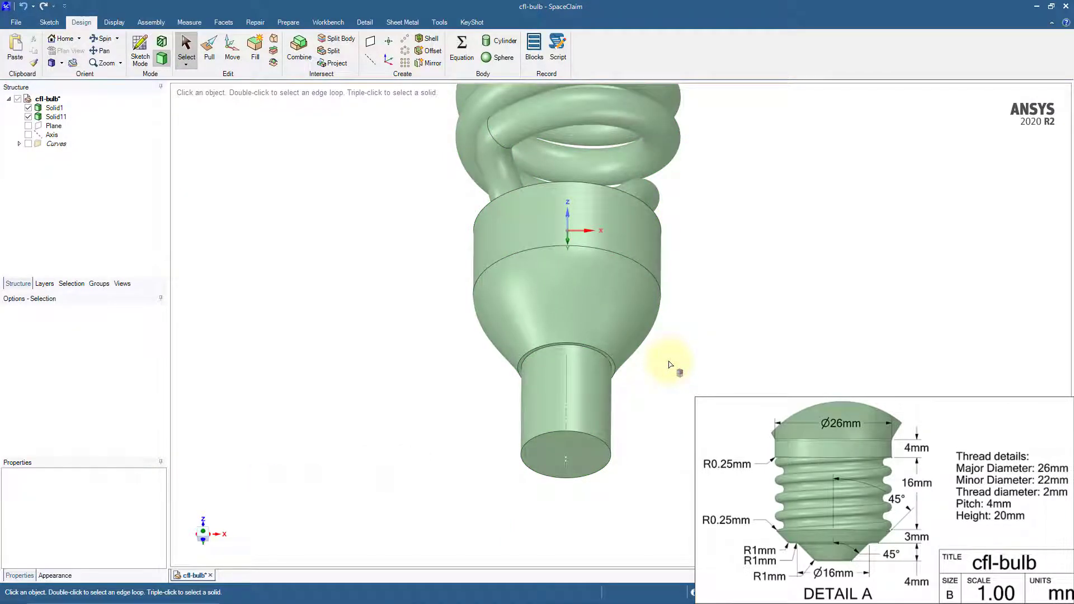
Hide the upper bulb body and start a sketch on the plane through the origin's X and Z axes, viewed head-on
{"action": "left_click", "coordinate": [28, 107]}
{"action": "key", "text": "ctrl"}
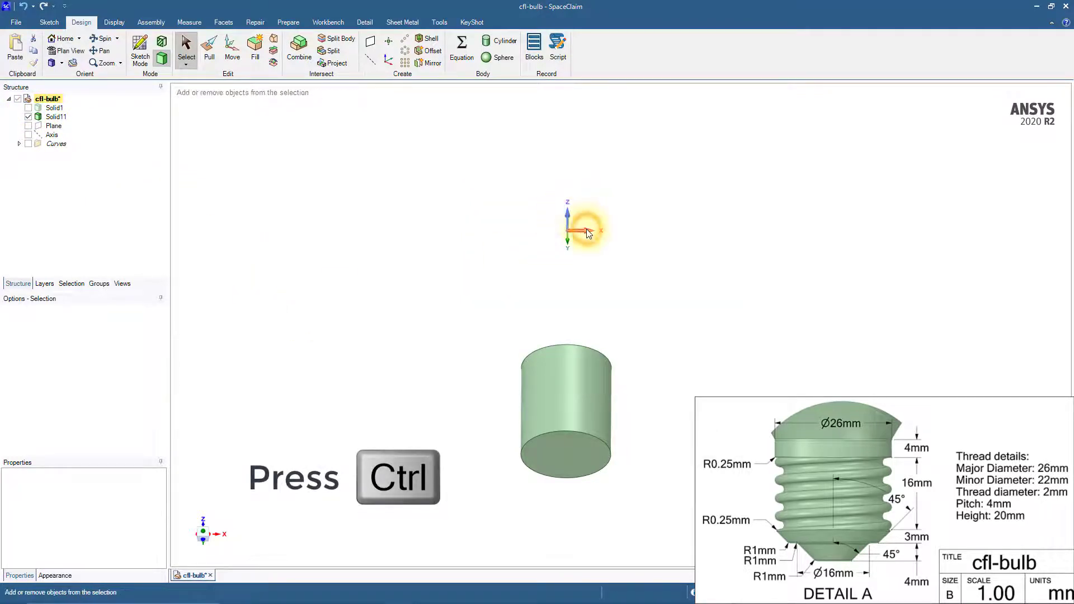
{"action": "left_click", "coordinate": [139, 59]}
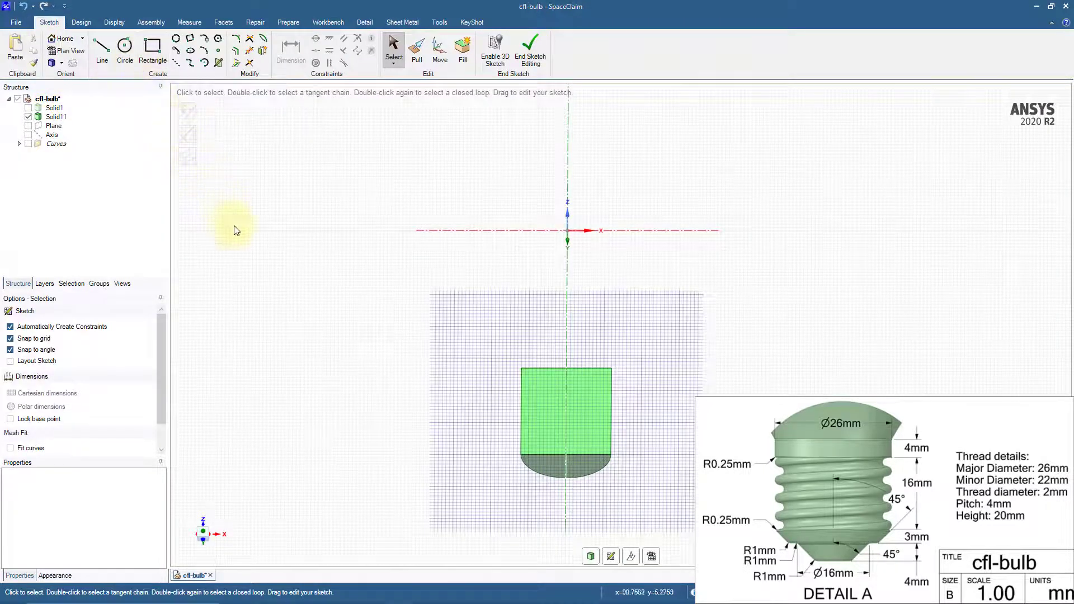
{"action": "key", "text": "v"}
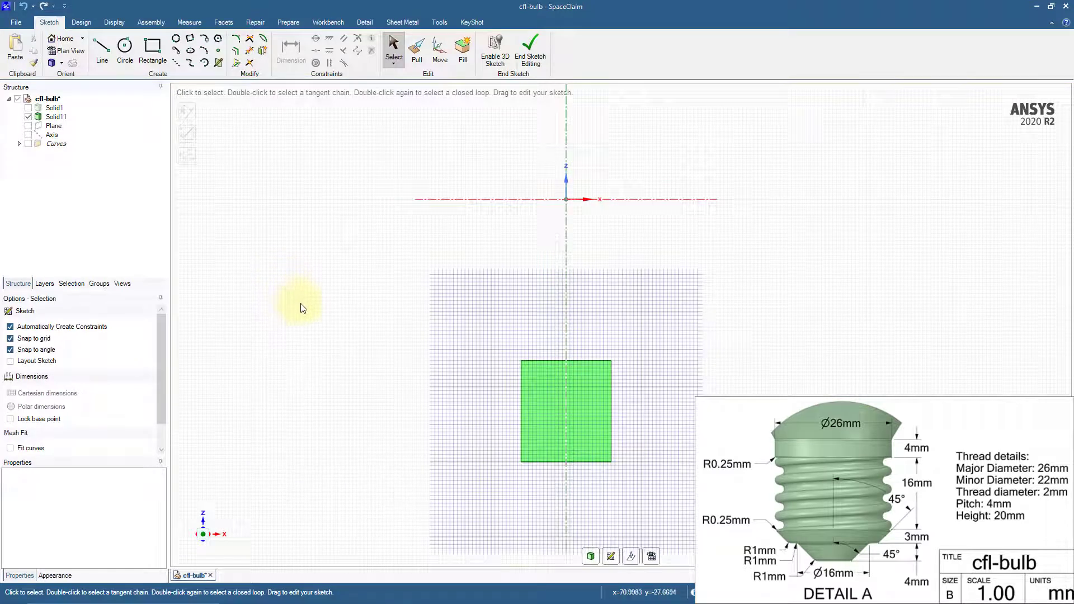
Sketch a 2 mm diameter semicircle bulging inward, centered on the cylinder's right side 1 mm below its top corner
{"action": "key", "text": "ctrl"}
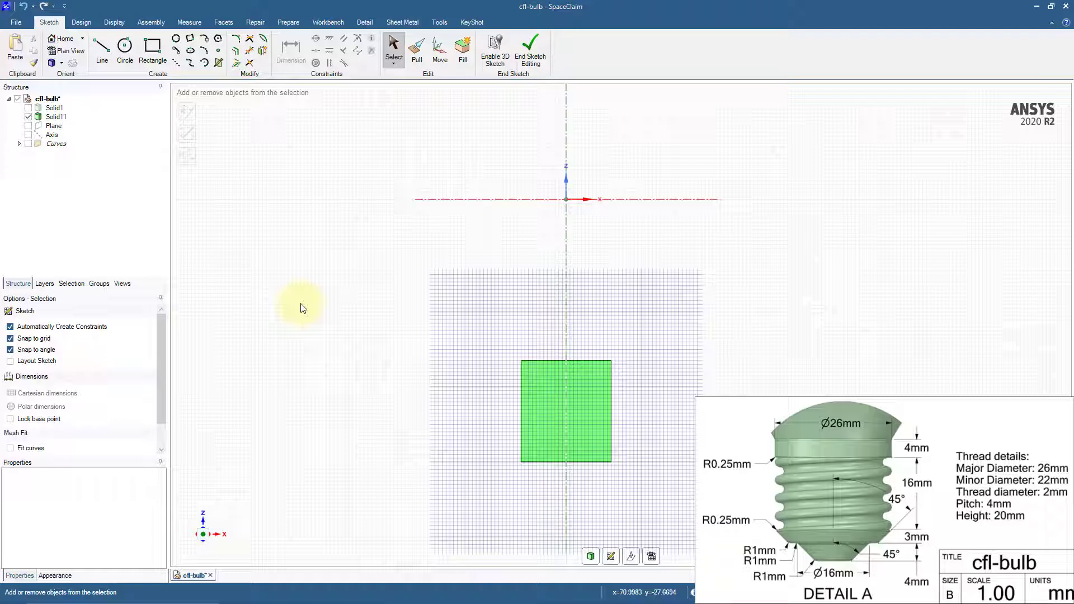
{"action": "scroll", "coordinate": [556, 304], "scroll_direction": "up", "scroll_amount": 5}
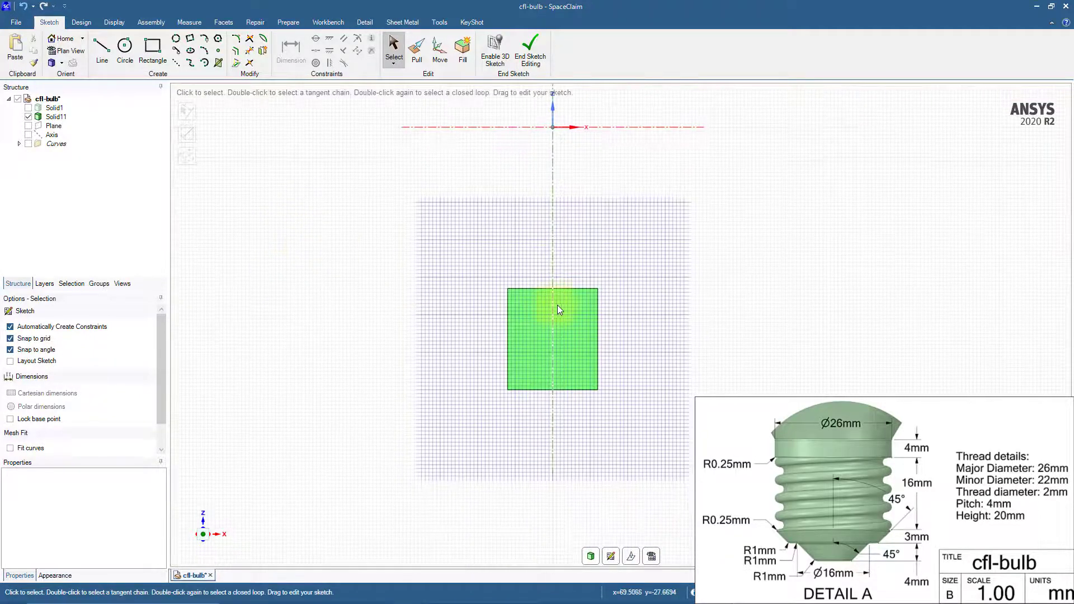
{"action": "scroll", "coordinate": [589, 291], "scroll_direction": "up", "scroll_amount": 1}
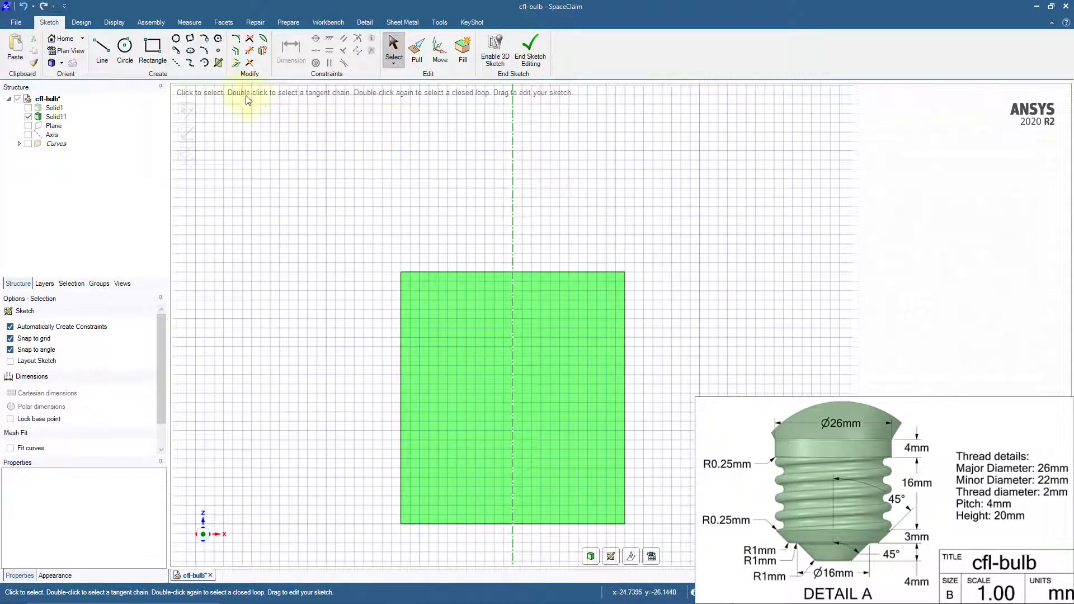
{"action": "left_click", "coordinate": [204, 63]}
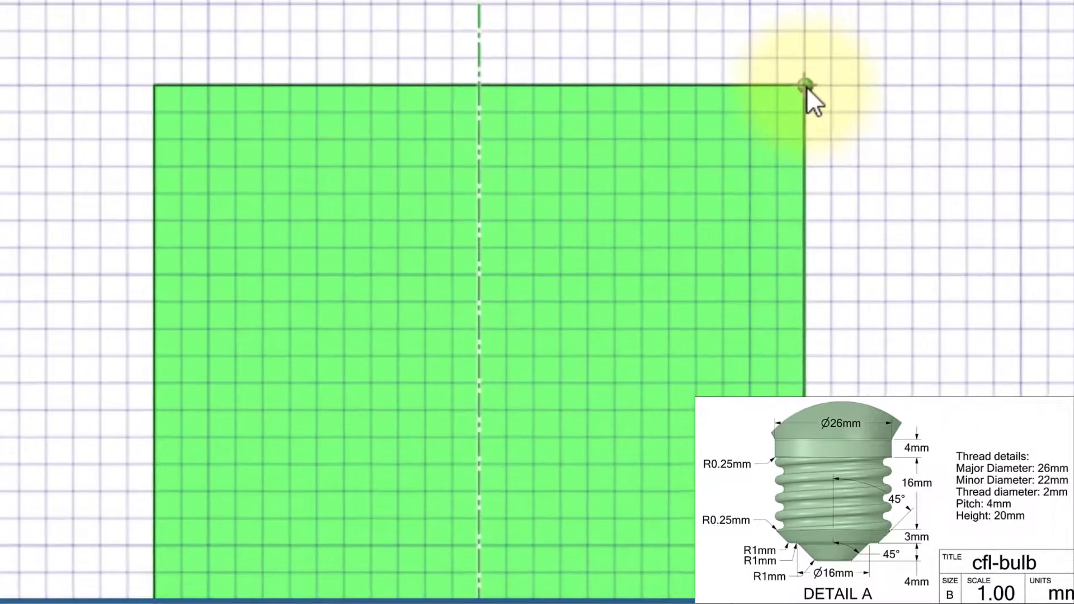
{"action": "left_click", "coordinate": [807, 87]}
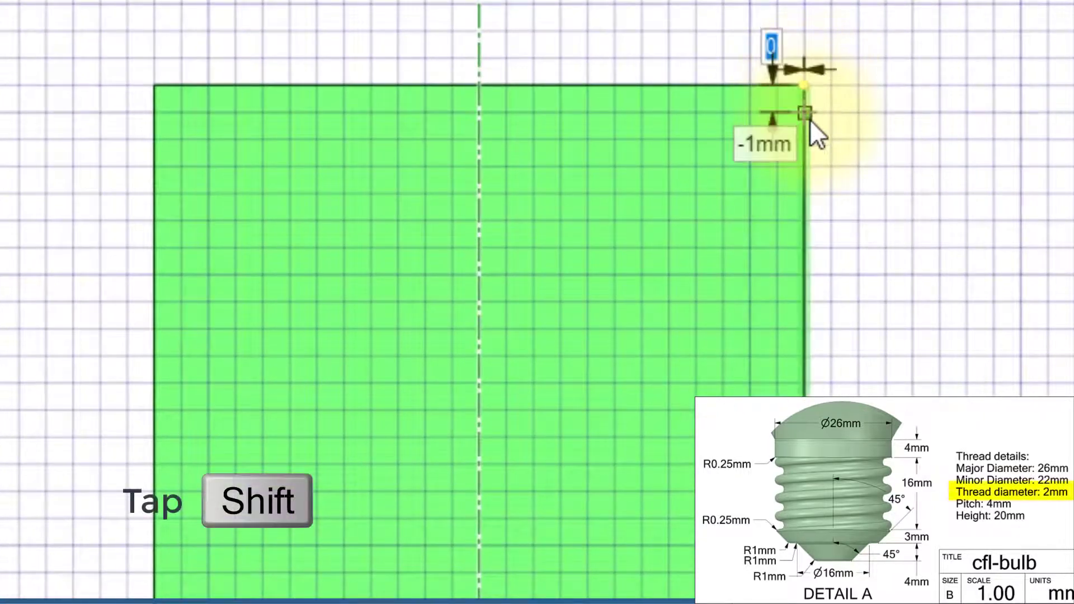
{"action": "key", "text": "shift"}
{"action": "type", "text": "-1"}
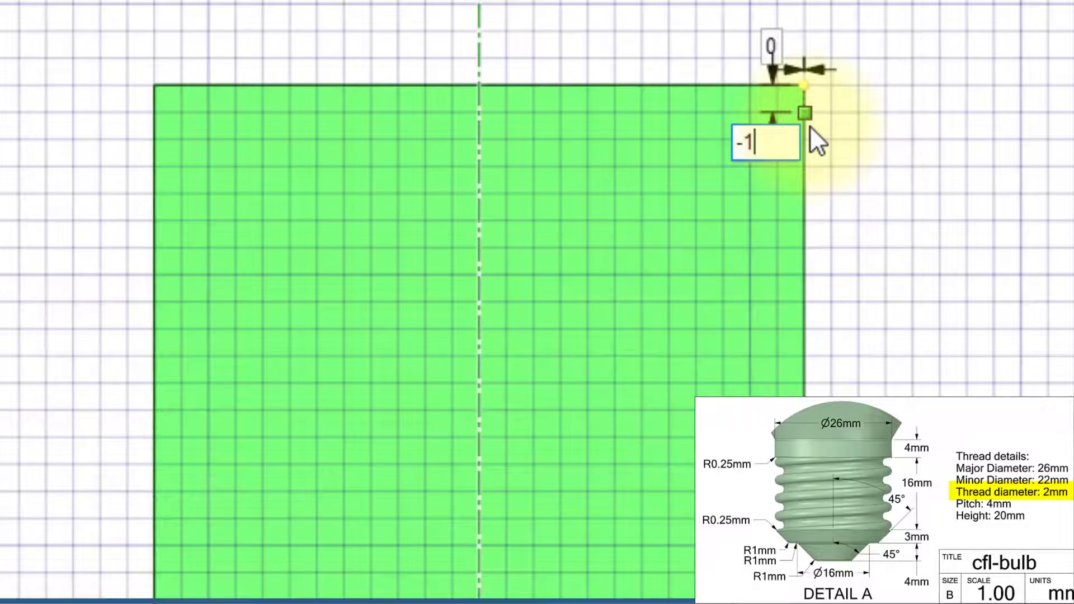
{"action": "key", "text": "Return"}
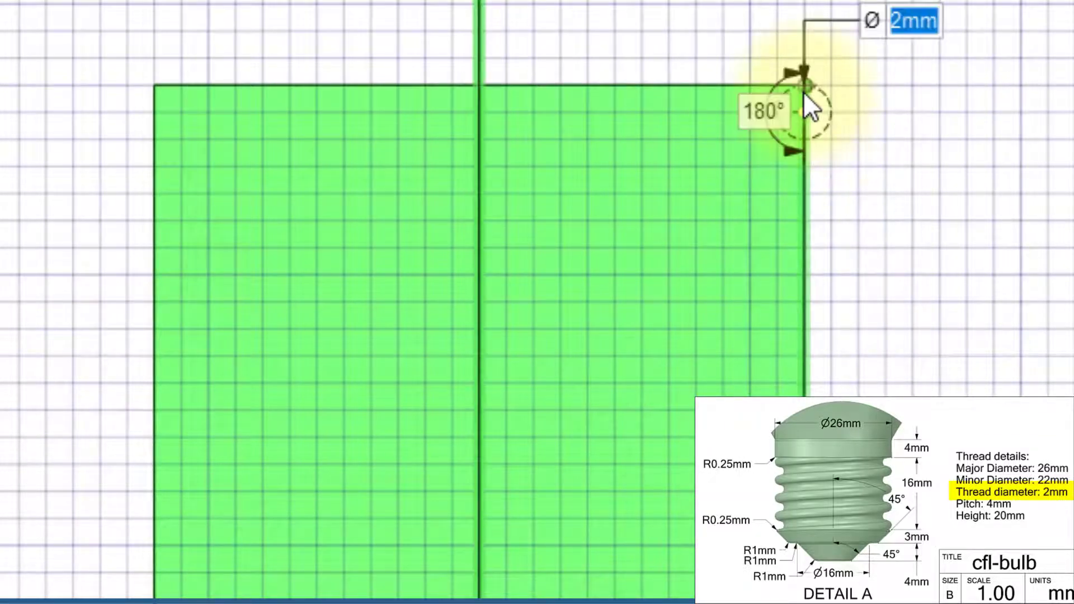
{"action": "key", "text": "Tab"}
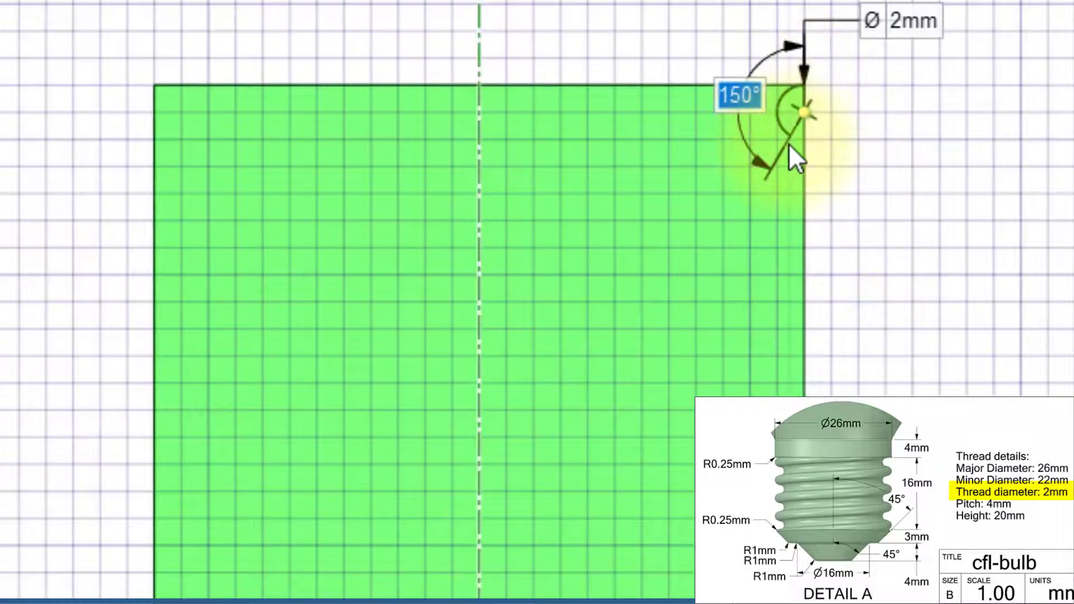
{"action": "key", "text": "Return"}
{"action": "scroll", "coordinate": [805, 140], "scroll_direction": "up", "scroll_amount": 5}
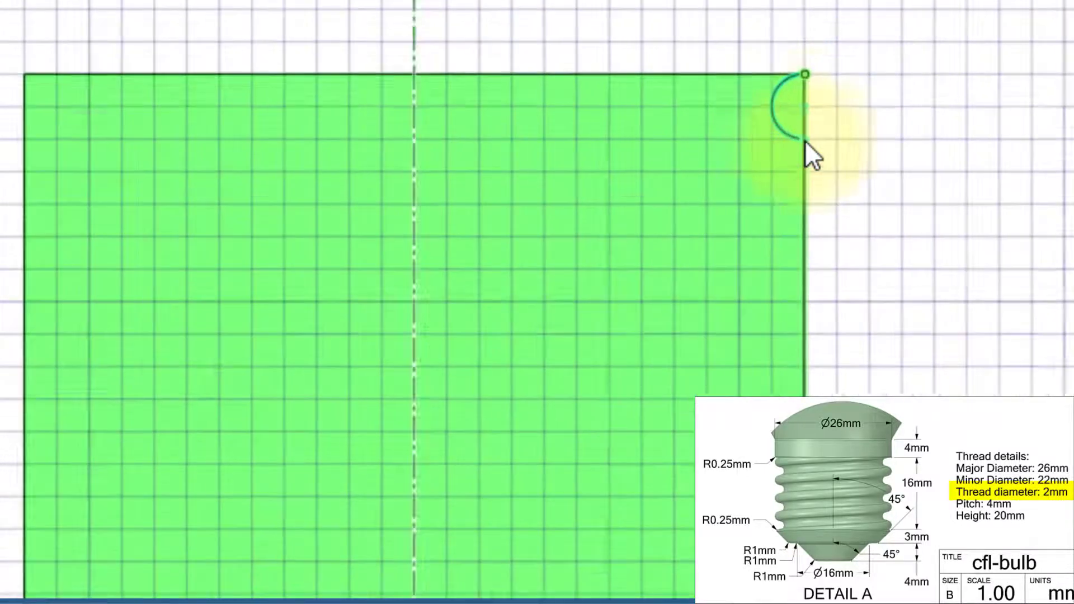
{"action": "scroll", "coordinate": [804, 139], "scroll_direction": "up", "scroll_amount": 2}
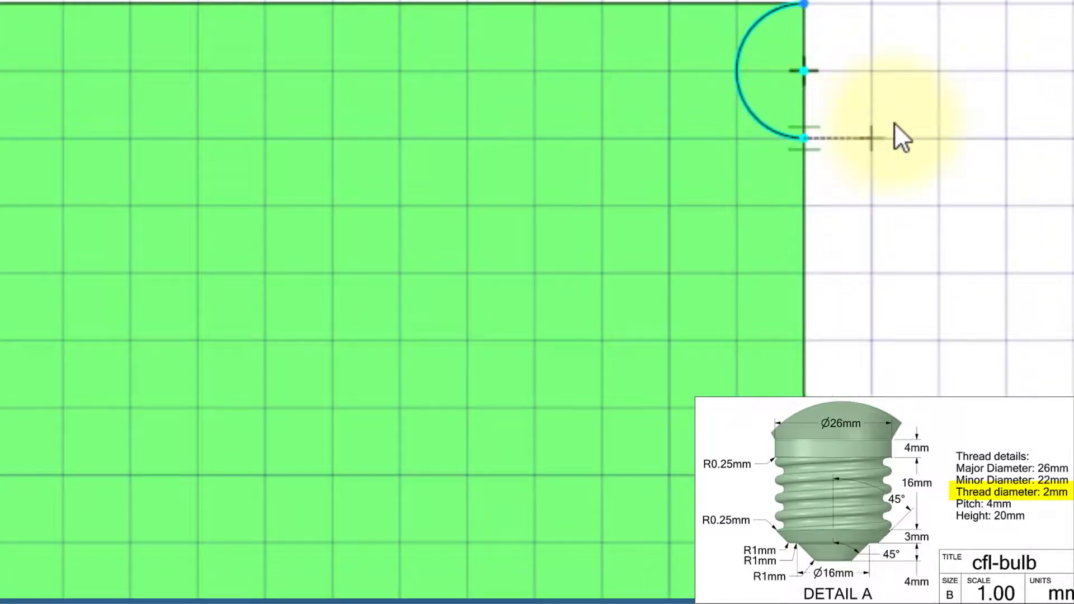
Sketch a 180° arc bulging outward from the first arc's lower end, centered 3 mm below the cylinder's top corner, 2 mm in diameter
{"action": "middle_click_drag", "start_coordinate": [882, 120], "coordinate": [882, 211]}
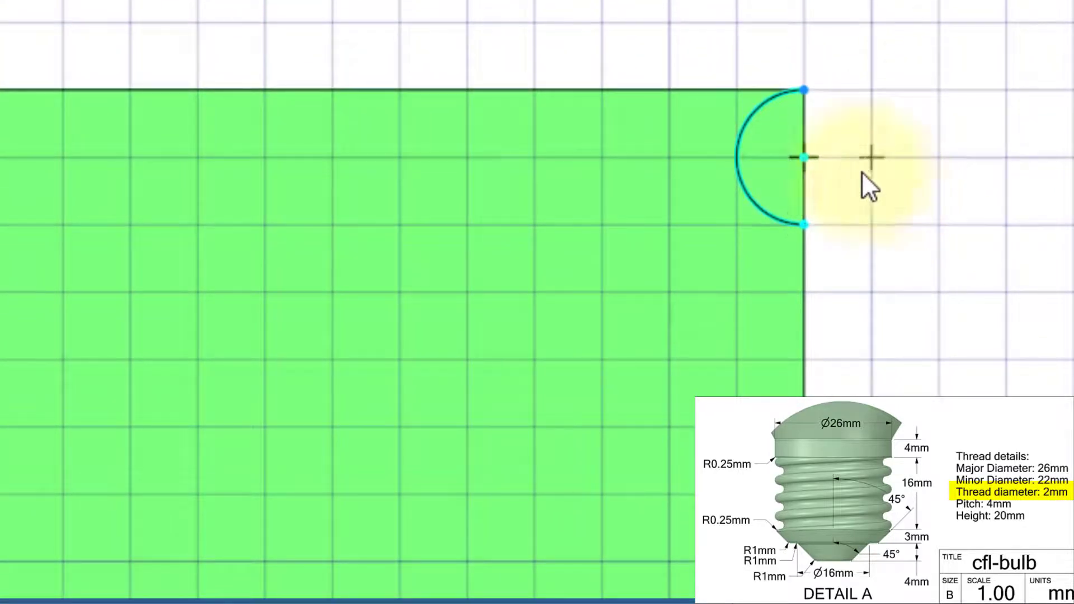
{"action": "left_click", "coordinate": [810, 92]}
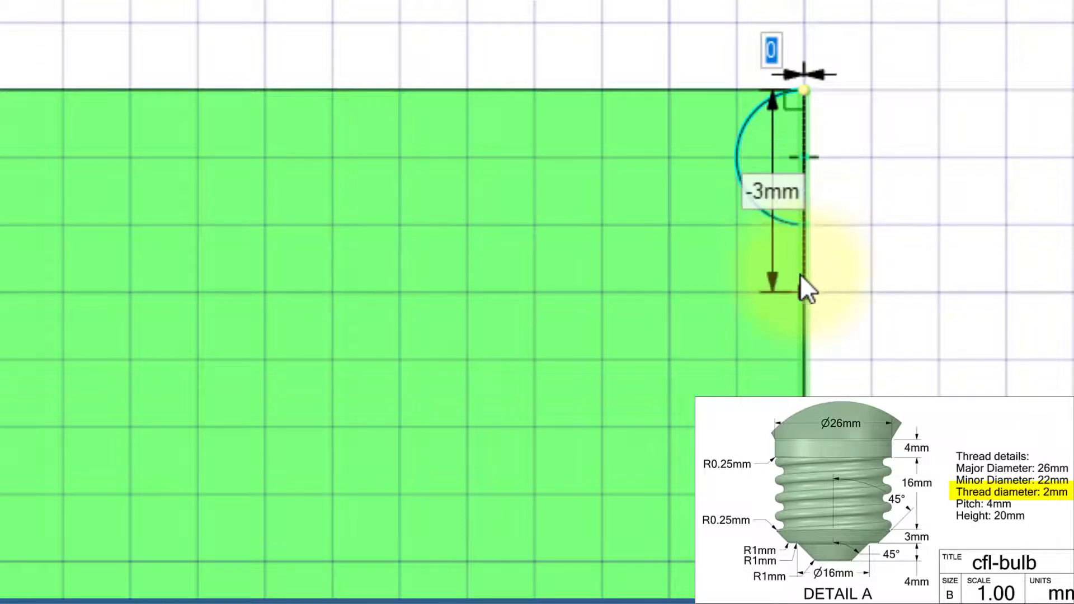
{"action": "key", "text": "Tab"}
{"action": "type", "text": "-3"}
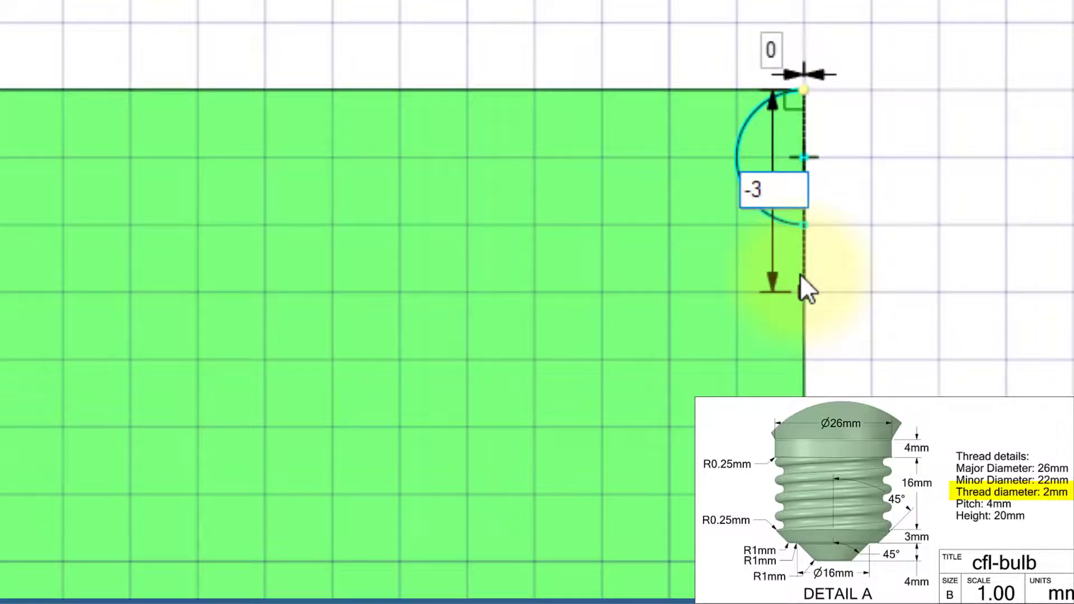
{"action": "key", "text": "Return"}
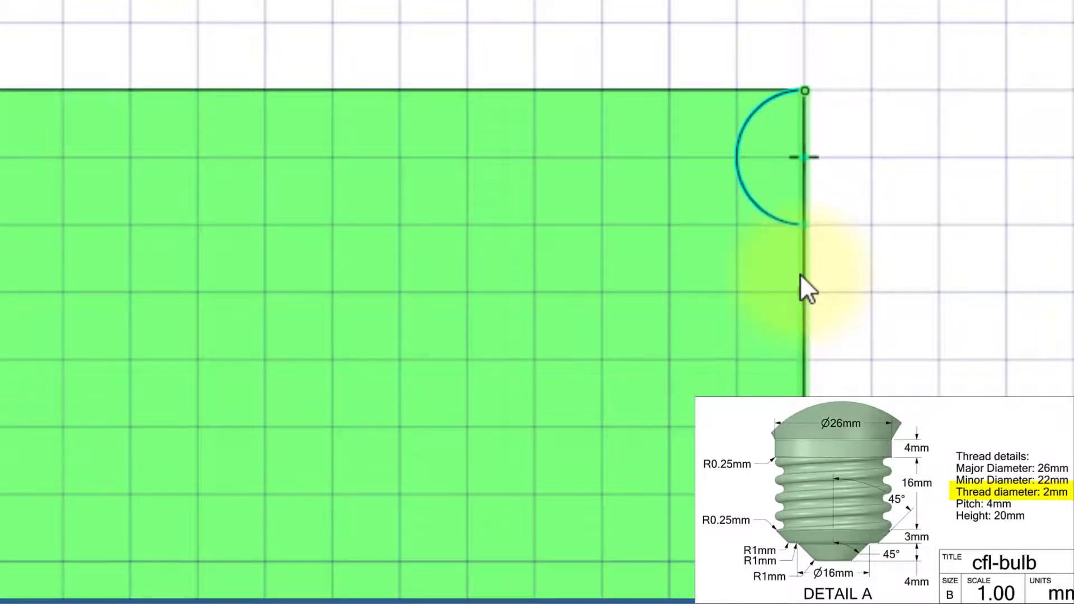
{"action": "left_click", "coordinate": [804, 226]}
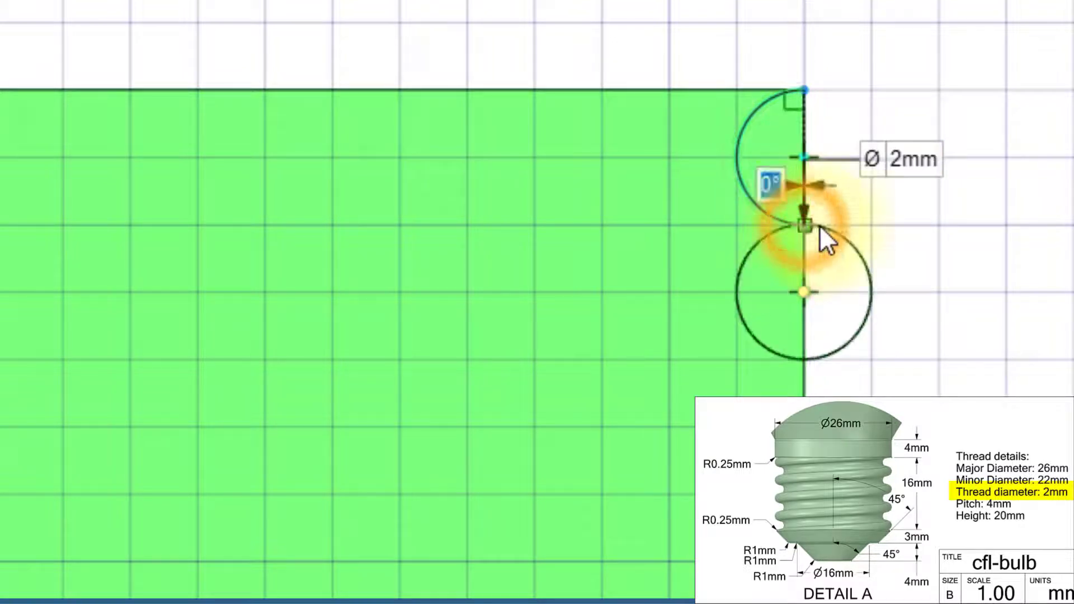
{"action": "left_click", "coordinate": [804, 363]}
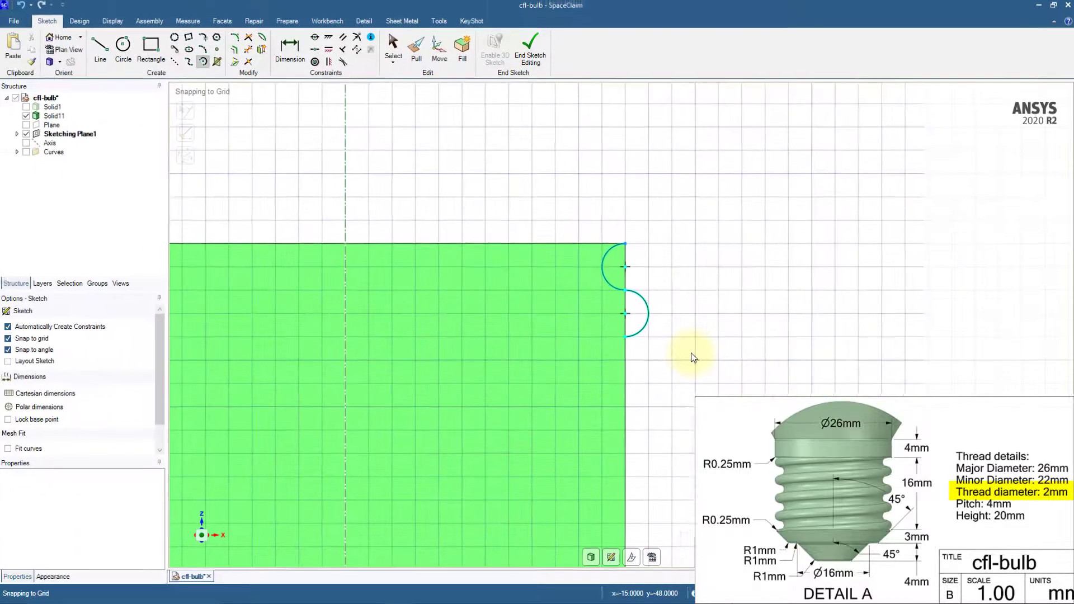
Close both semicircles with a vertical line along the cylinder's side, convert them to surfaces in 3D mode, and check them with the cylinder hidden
{"action": "left_click", "coordinate": [102, 49]}
{"action": "left_click", "coordinate": [625, 244]}
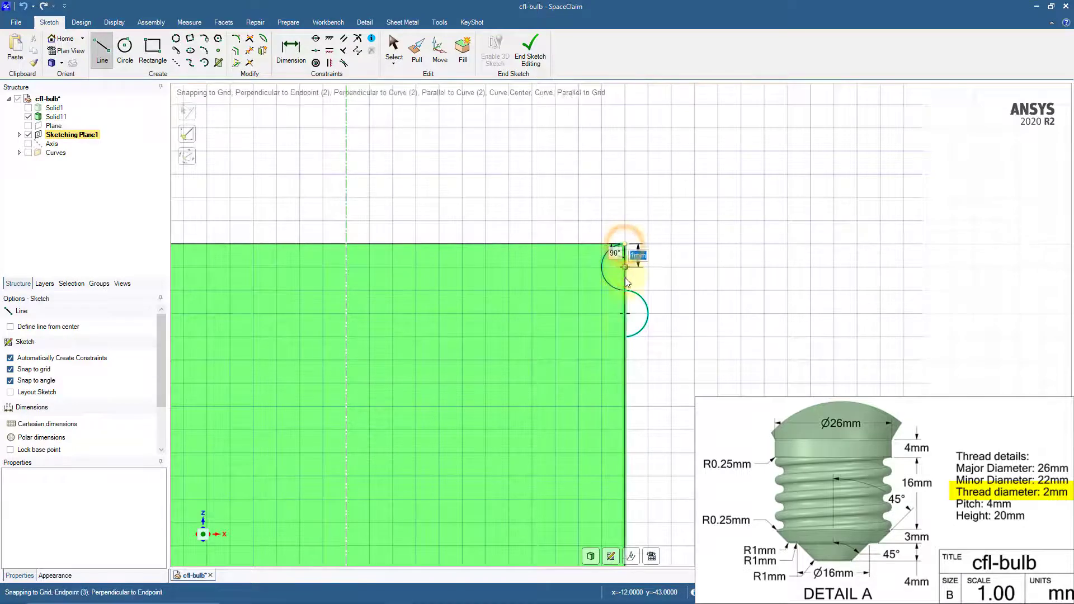
{"action": "left_click", "coordinate": [625, 334]}
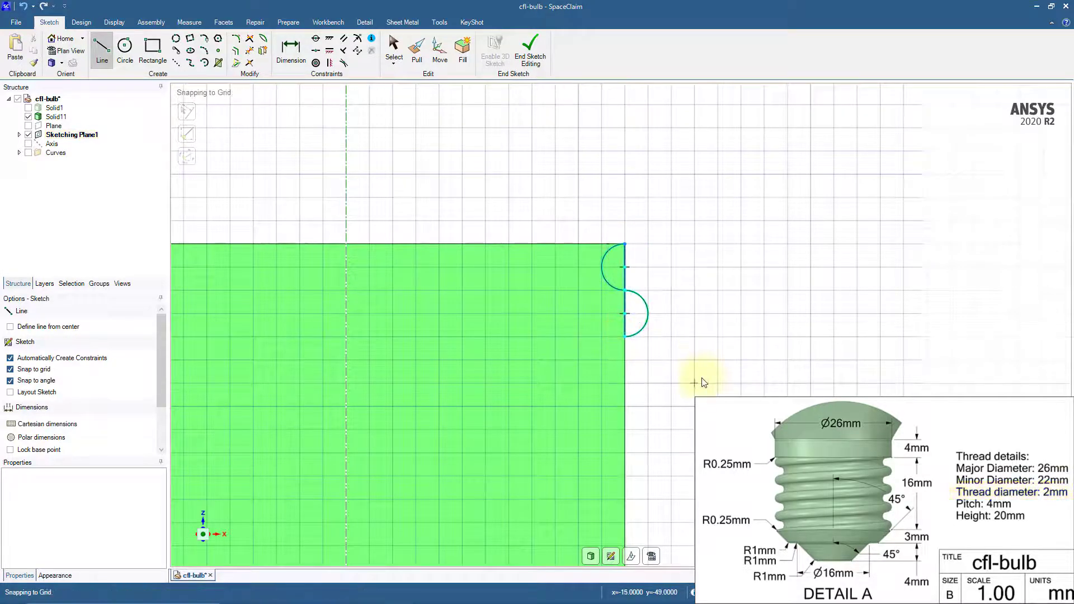
{"action": "key", "text": "d"}
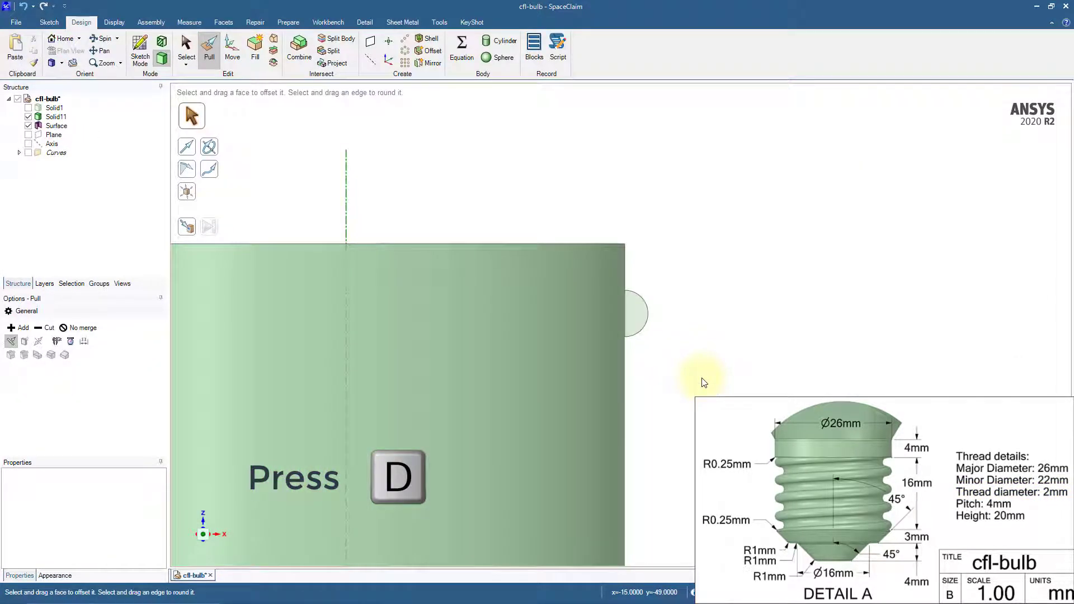
{"action": "left_click", "coordinate": [28, 116]}
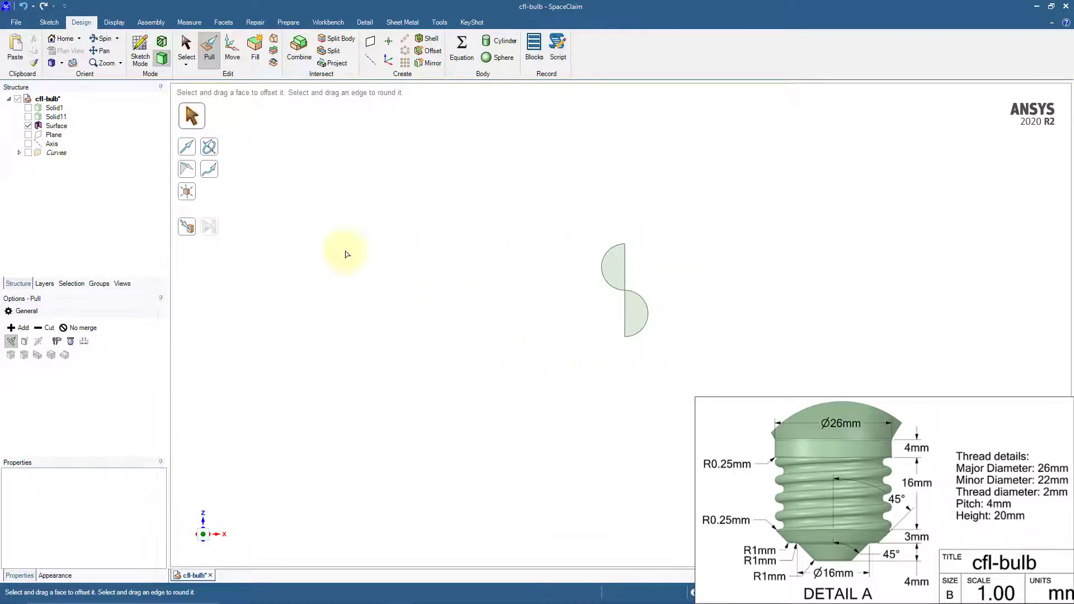
{"action": "left_click", "coordinate": [27, 116]}
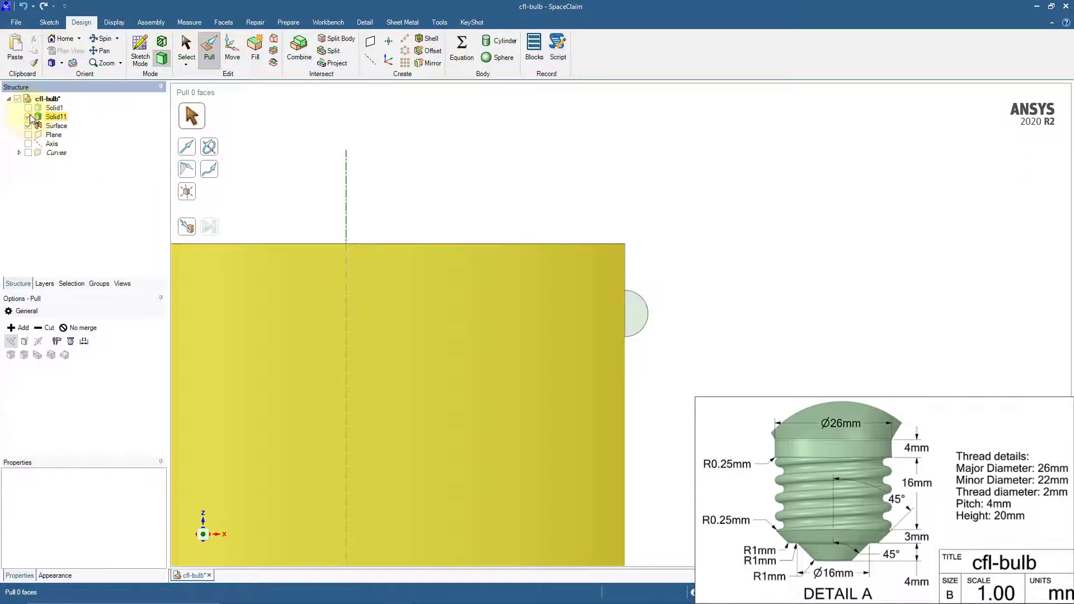
Revolve the two semicircular faces around the cylinder's axis as a right-handed helix with 20 mm height and 4 mm pitch
{"action": "middle_click_drag", "start_coordinate": [717, 280], "coordinate": [813, 194], "text": "shift"}
{"action": "scroll", "coordinate": [834, 175], "scroll_direction": "down", "scroll_amount": 3}
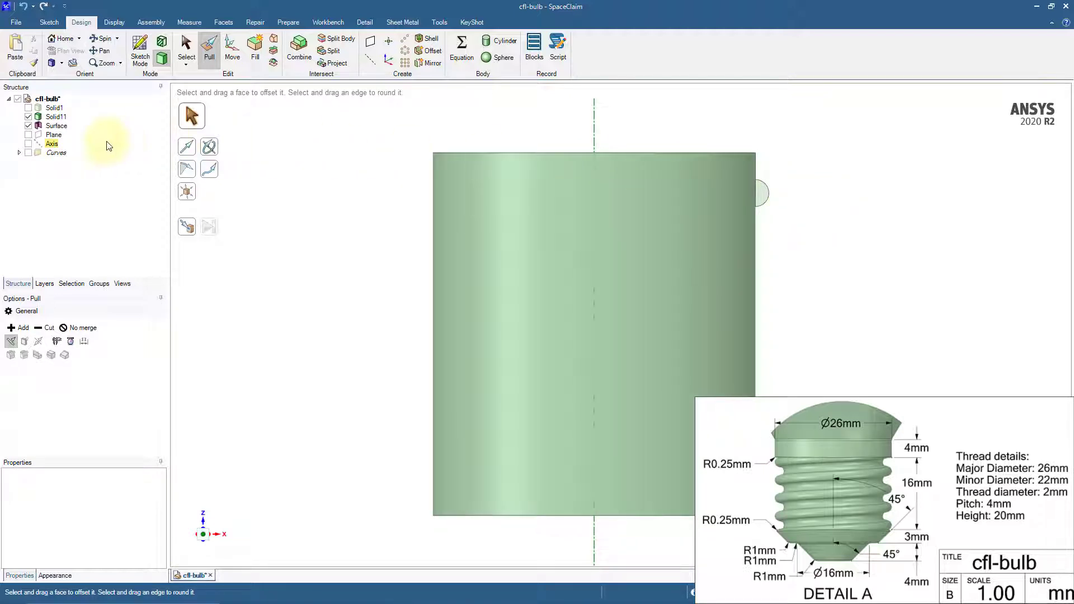
{"action": "left_click", "coordinate": [56, 126]}
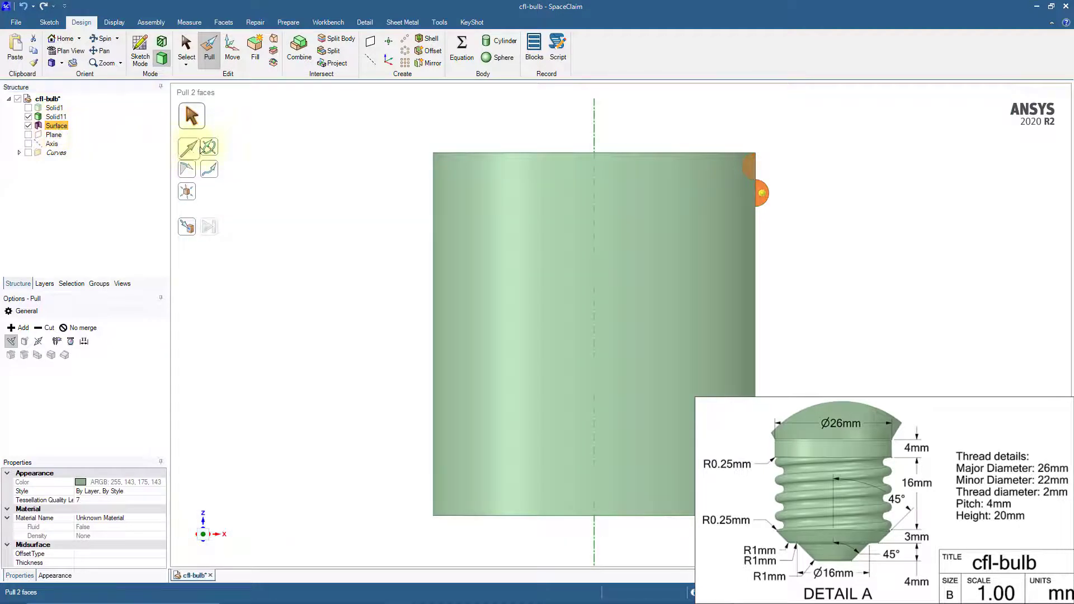
{"action": "left_click", "coordinate": [210, 150]}
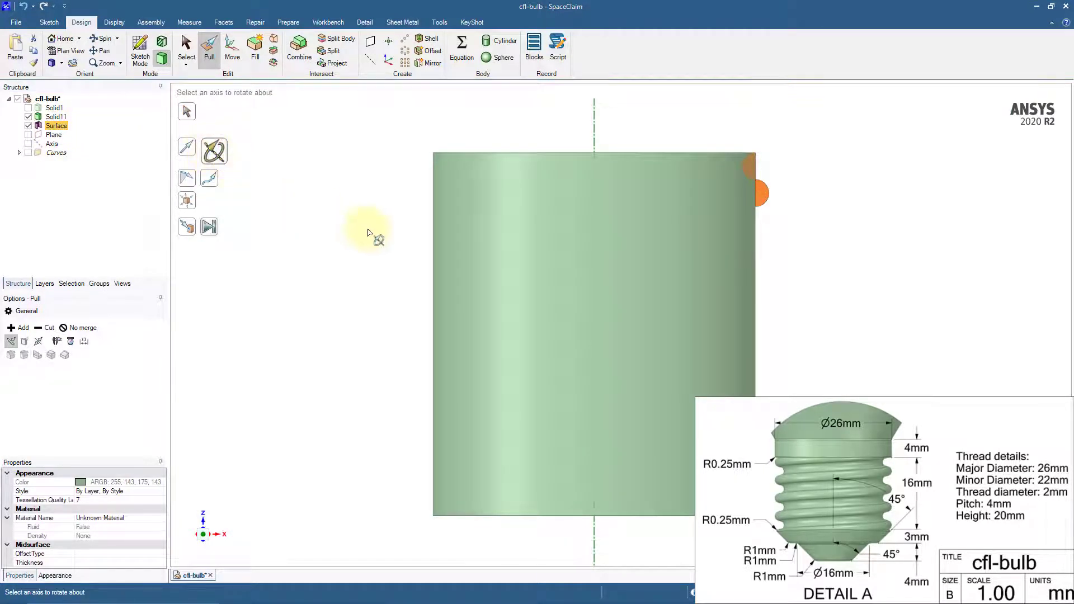
{"action": "left_click", "coordinate": [482, 265]}
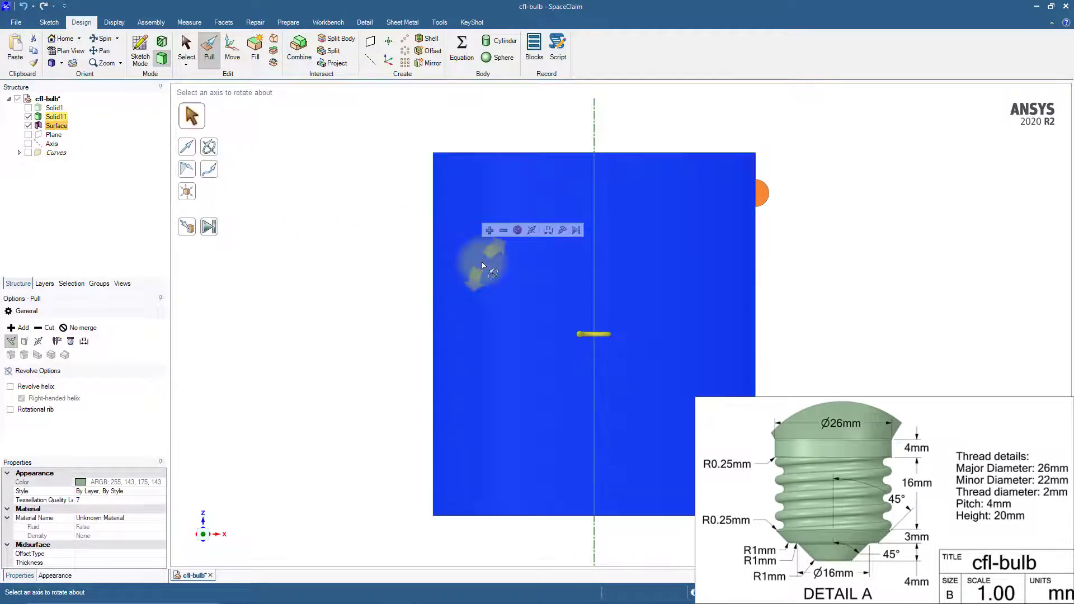
{"action": "left_click", "coordinate": [11, 387]}
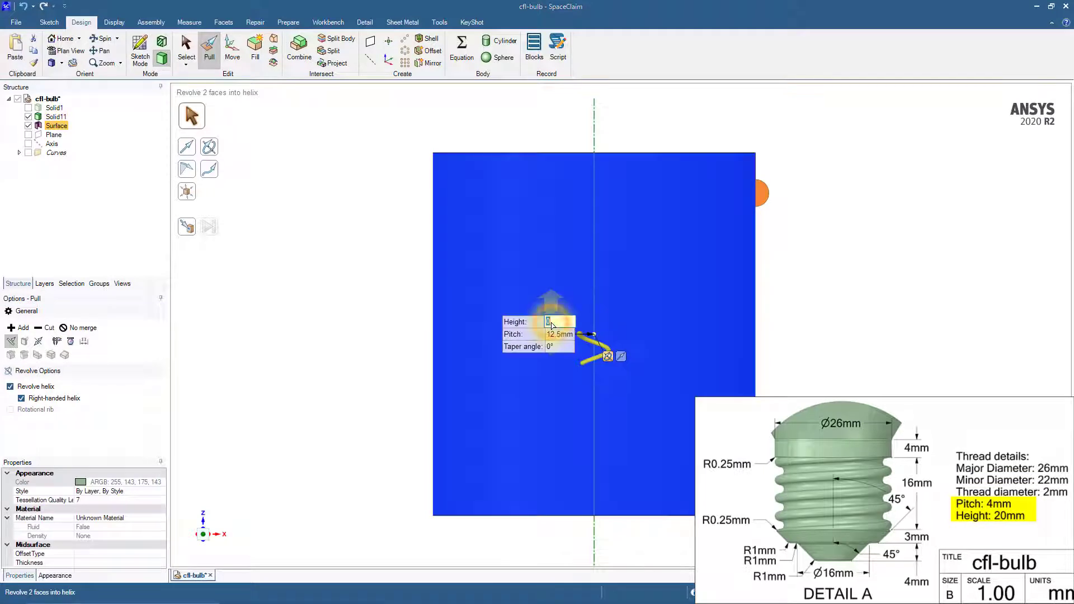
{"action": "type", "text": "20"}
{"action": "key", "text": "Tab"}
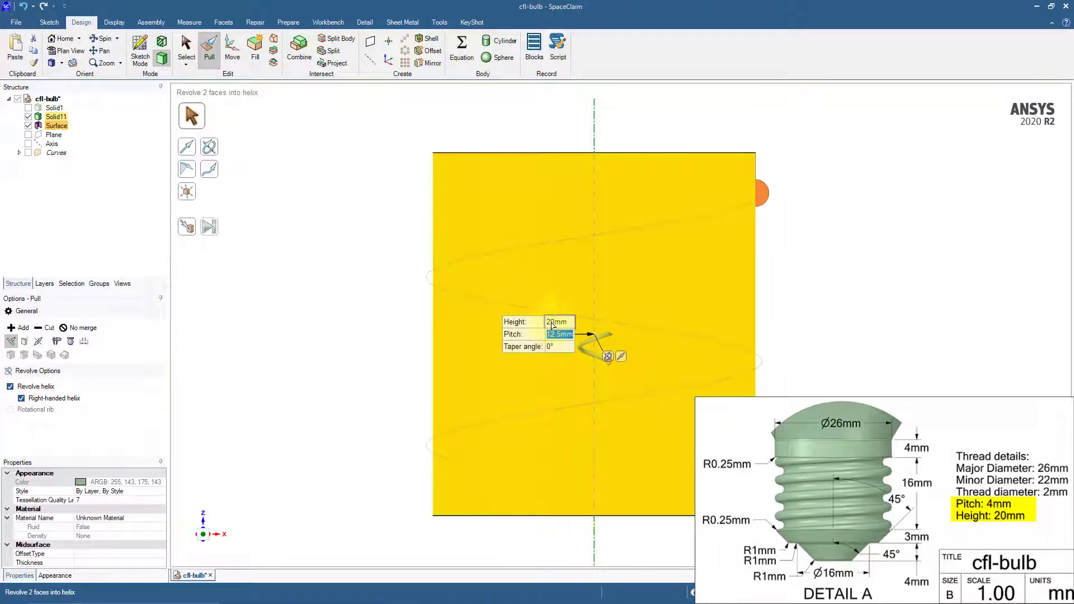
{"action": "type", "text": "4"}
{"action": "key", "text": "Return"}
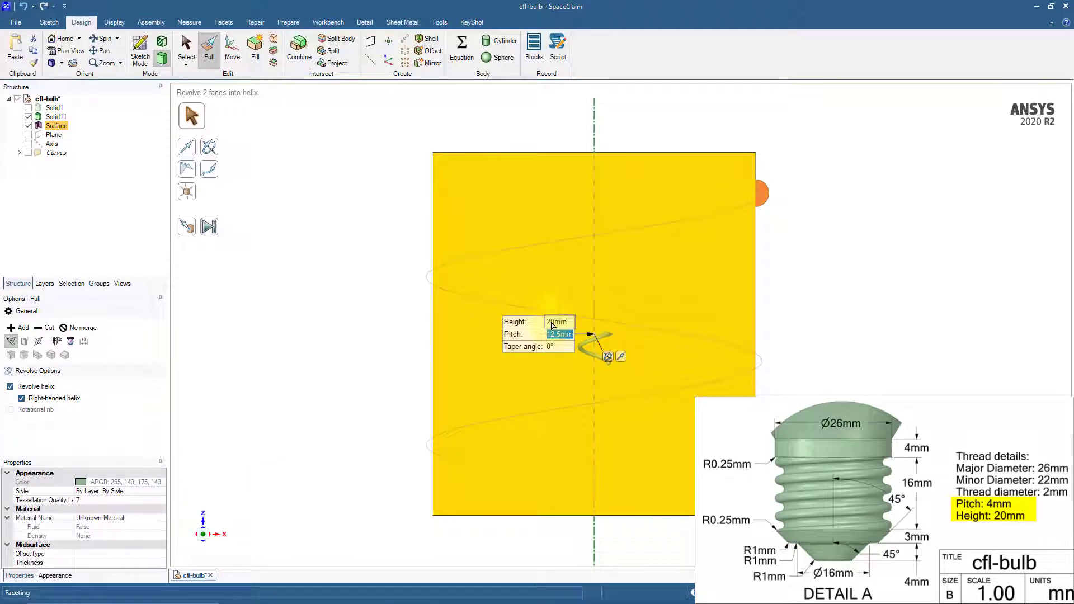
{"action": "left_click", "coordinate": [783, 325]}
{"action": "key", "text": "s"}
Examine the outward-bulging and inward-cut helical faces of the thread
{"action": "middle_click_drag", "start_coordinate": [825, 327], "coordinate": [809, 351]}
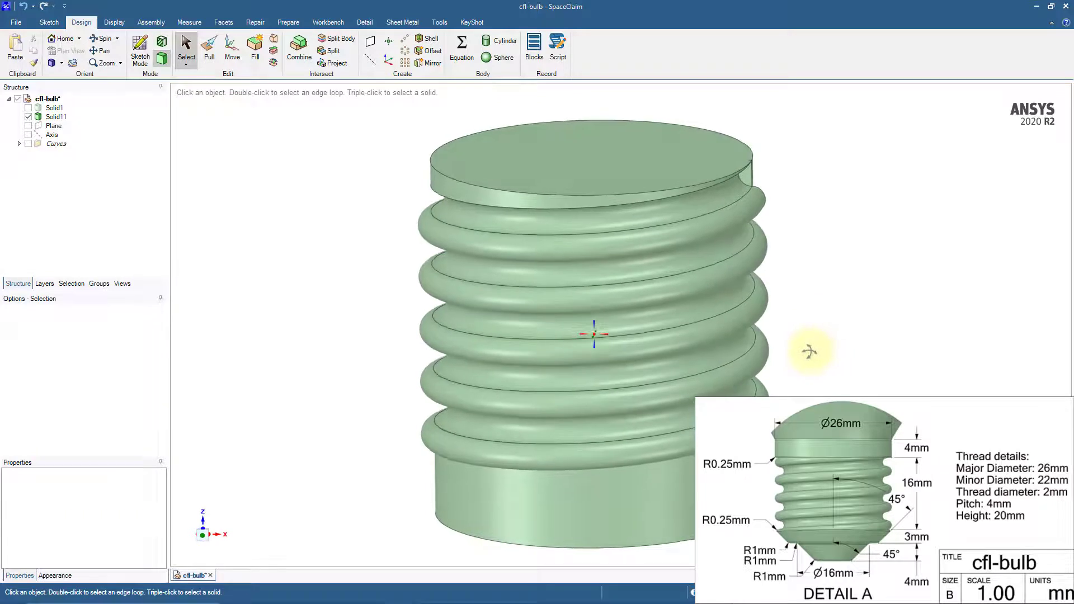
{"action": "left_click", "coordinate": [755, 213]}
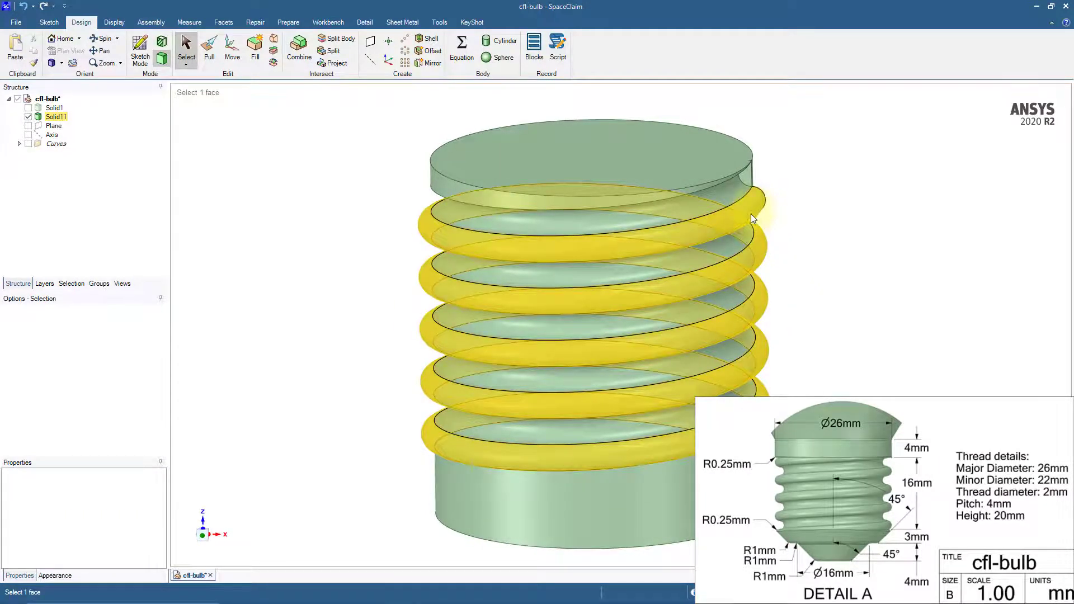
{"action": "left_click", "coordinate": [745, 232]}
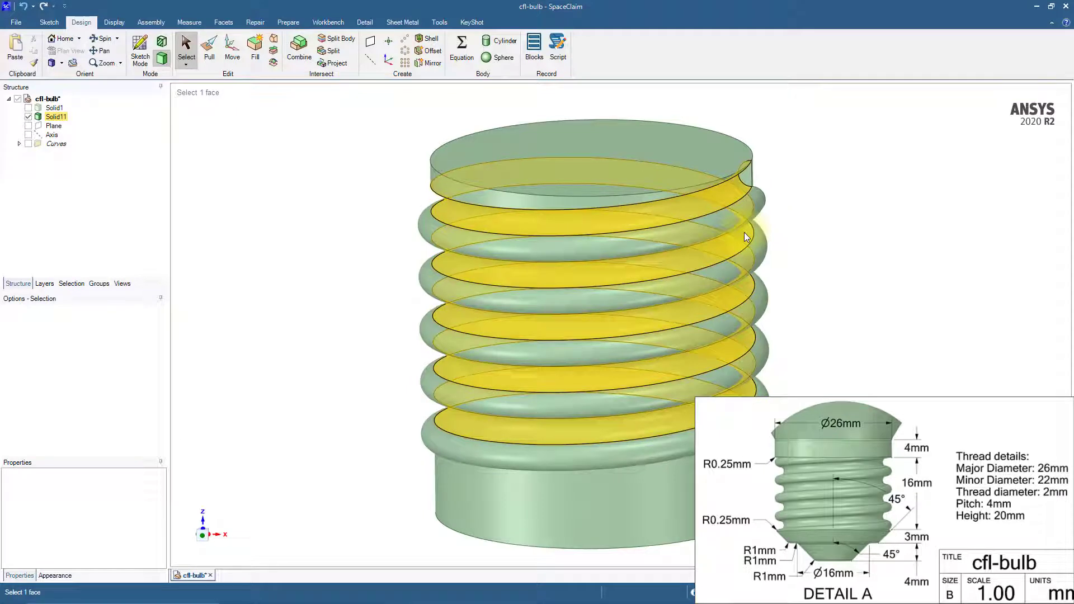
{"action": "left_click", "coordinate": [841, 283]}
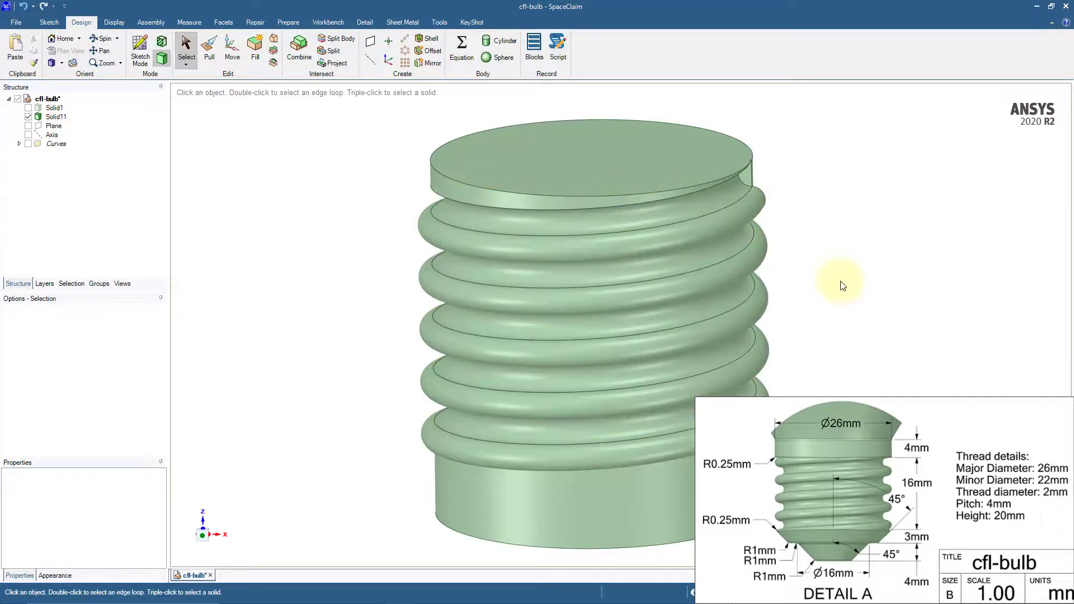
{"action": "mouse_move", "coordinate": [843, 299]}
{"action": "middle_mouse_down"}
{"action": "mouse_move", "coordinate": [839, 235]}
{"action": "mouse_move", "coordinate": [842, 294]}
{"action": "middle_mouse_up"}
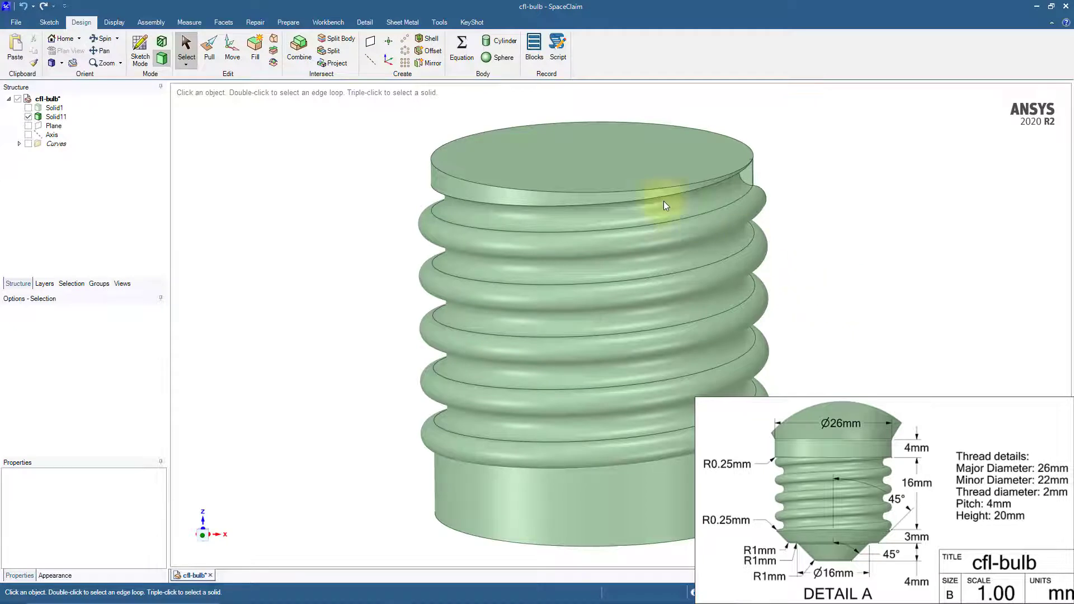
Create a plane on the threaded cylinder's top face and move it 4 mm down into the body
{"action": "left_click", "coordinate": [593, 159]}
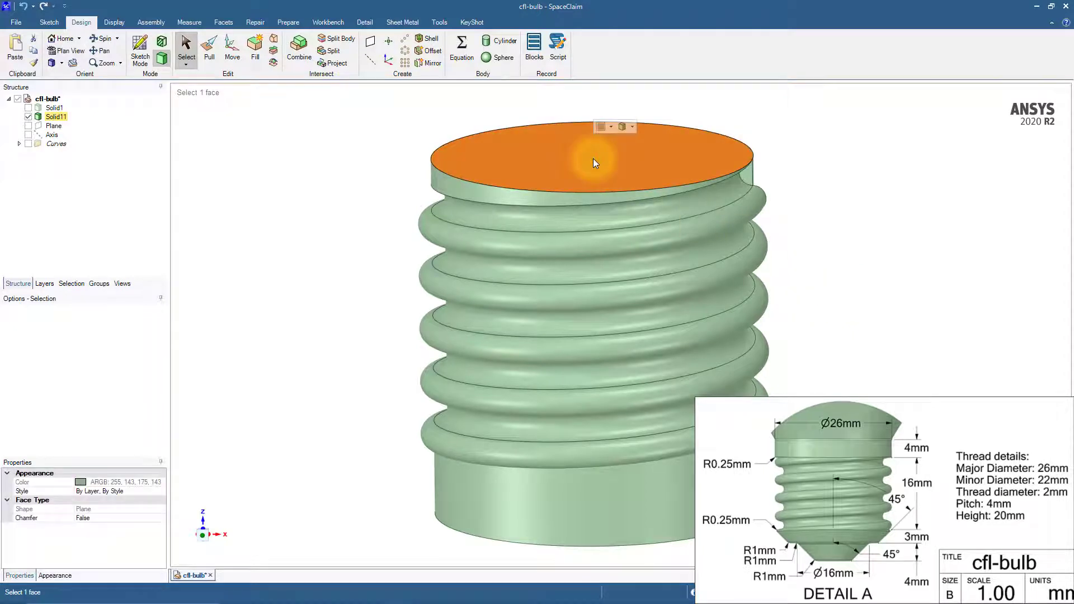
{"action": "left_click", "coordinate": [372, 44]}
{"action": "left_click", "coordinate": [233, 58]}
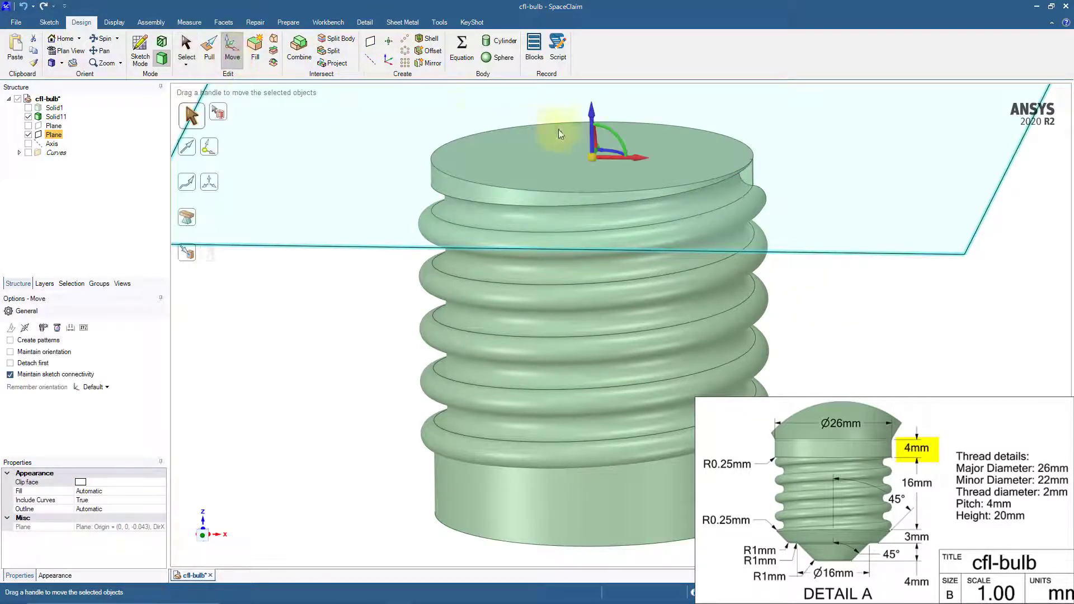
{"action": "left_click_drag", "start_coordinate": [592, 112], "coordinate": [593, 131]}
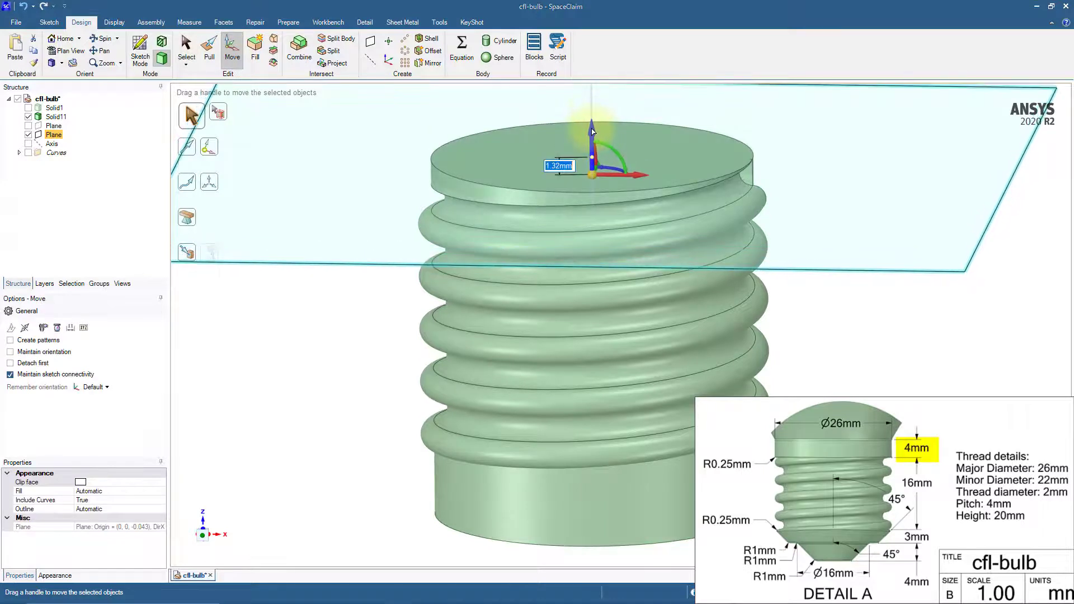
{"action": "type", "text": "4"}
{"action": "key", "text": "Return"}
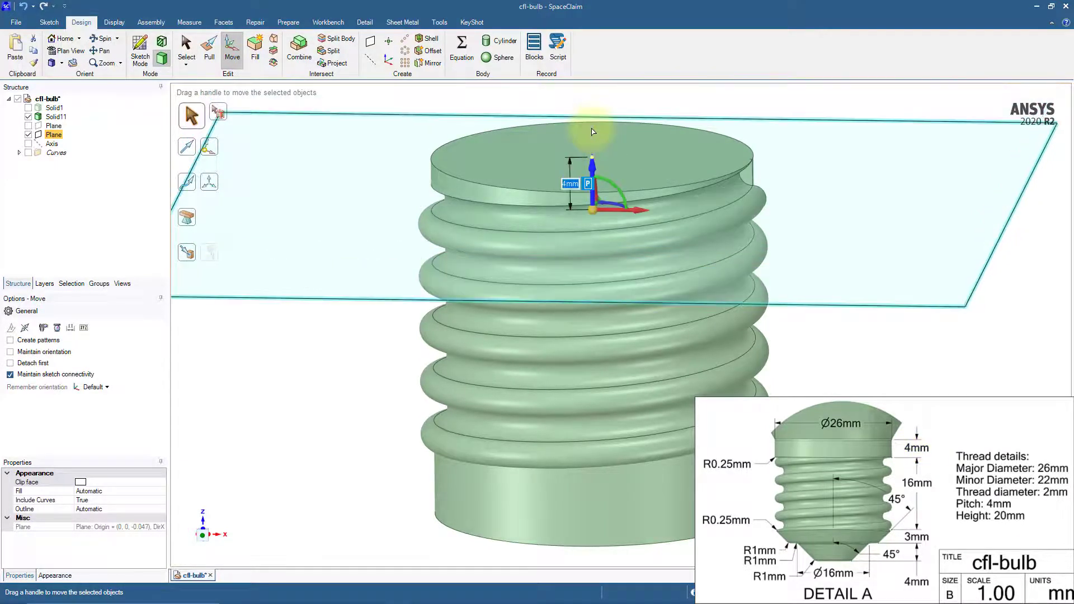
{"action": "left_click", "coordinate": [806, 359]}
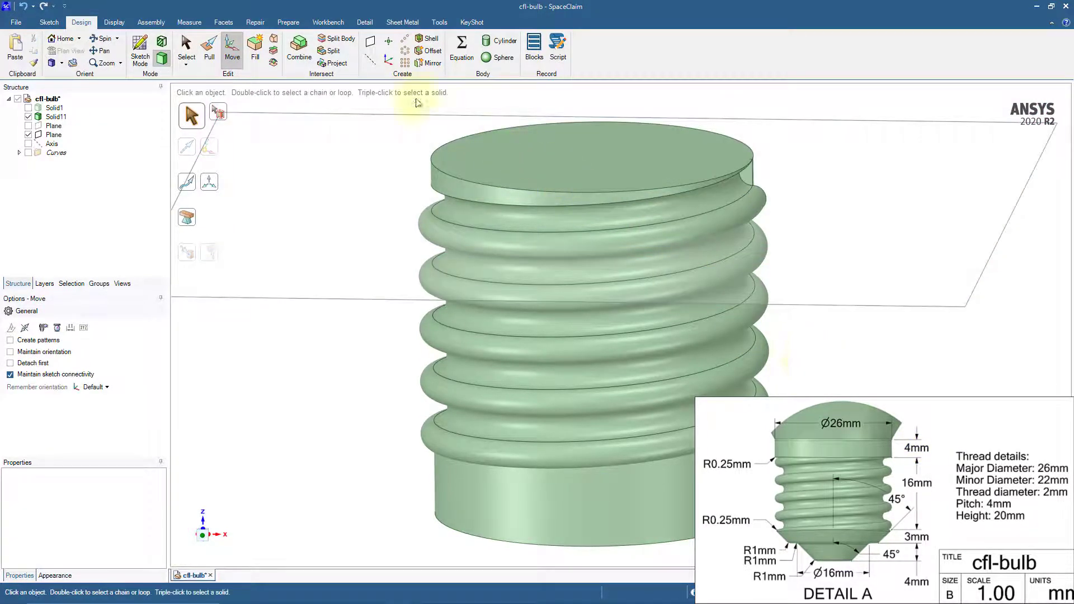
Split the threaded body with the upper plane and remove the portion above it
{"action": "left_click", "coordinate": [343, 43]}
{"action": "left_click", "coordinate": [516, 182]}
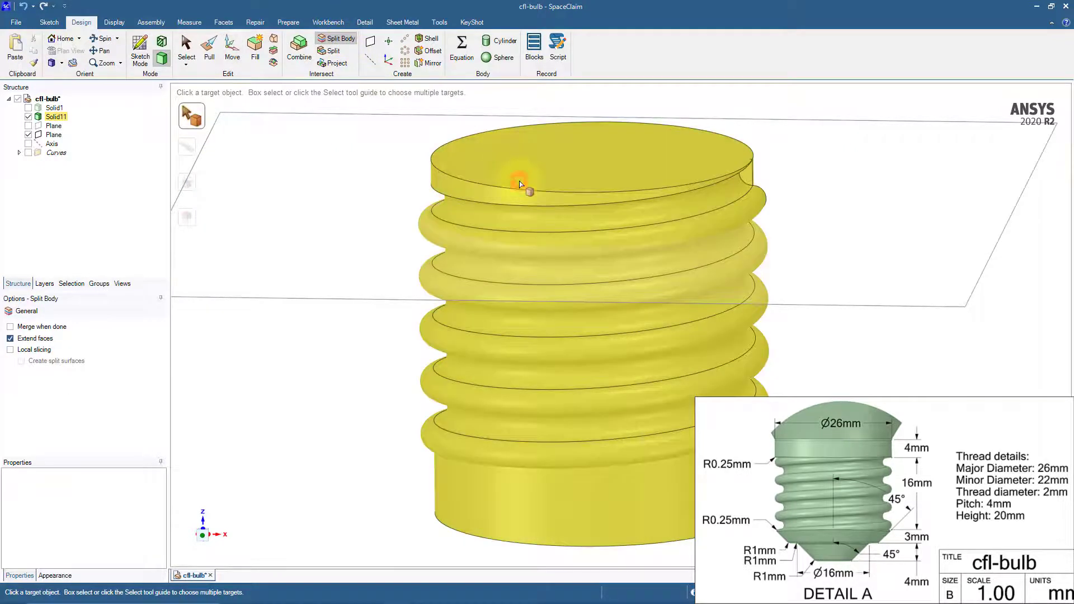
{"action": "left_click", "coordinate": [396, 301]}
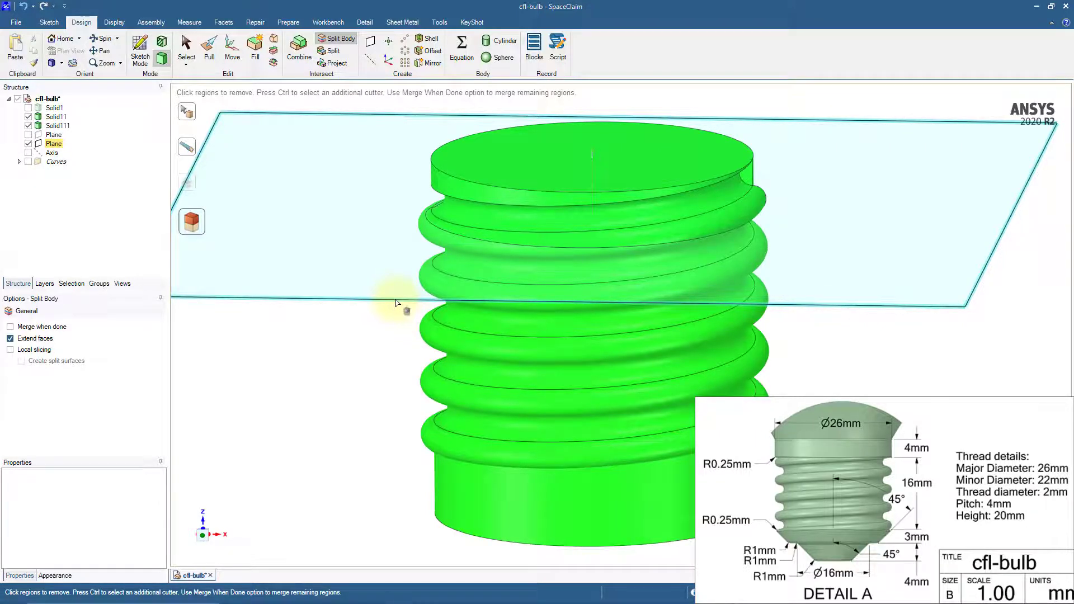
{"action": "left_click", "coordinate": [533, 212]}
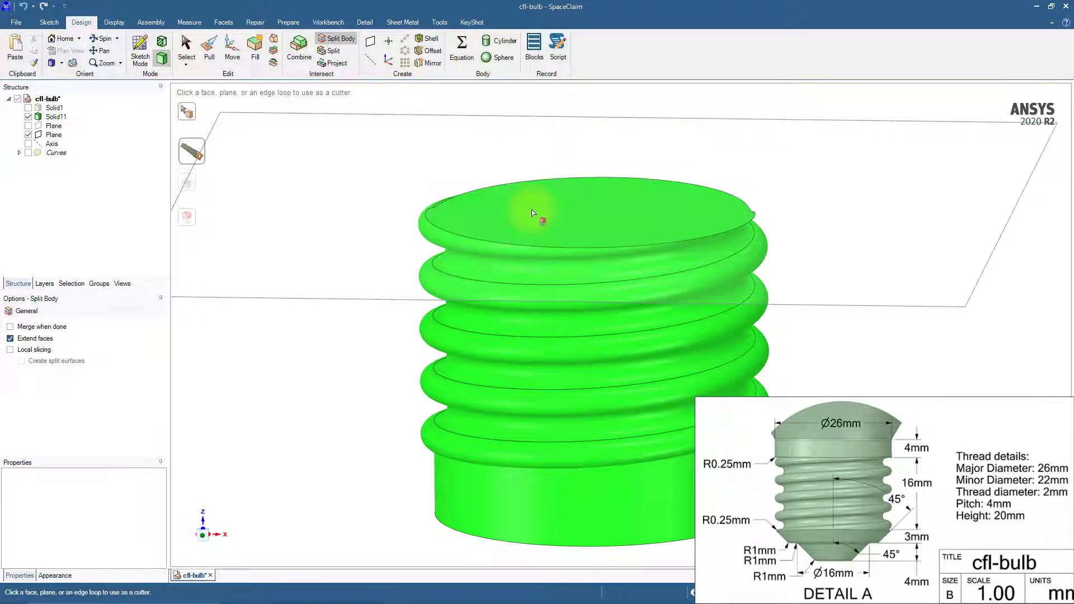
{"action": "key", "text": "s"}
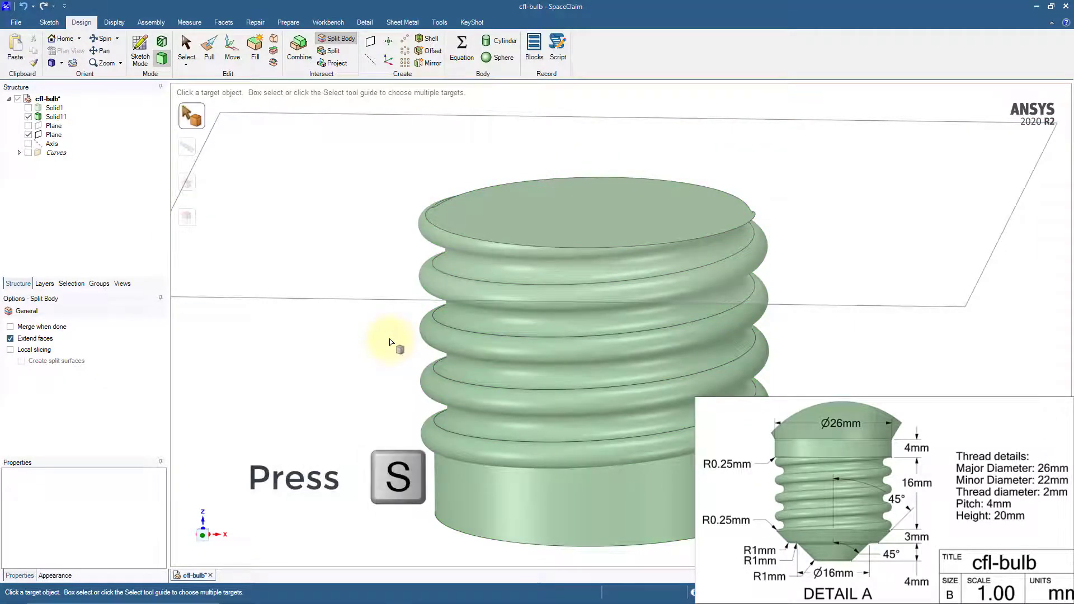
{"action": "key", "text": "s"}
Create a plane on the threaded body's bottom face and move it 7 mm up into the body
{"action": "middle_click_drag", "start_coordinate": [390, 342], "coordinate": [403, 293]}
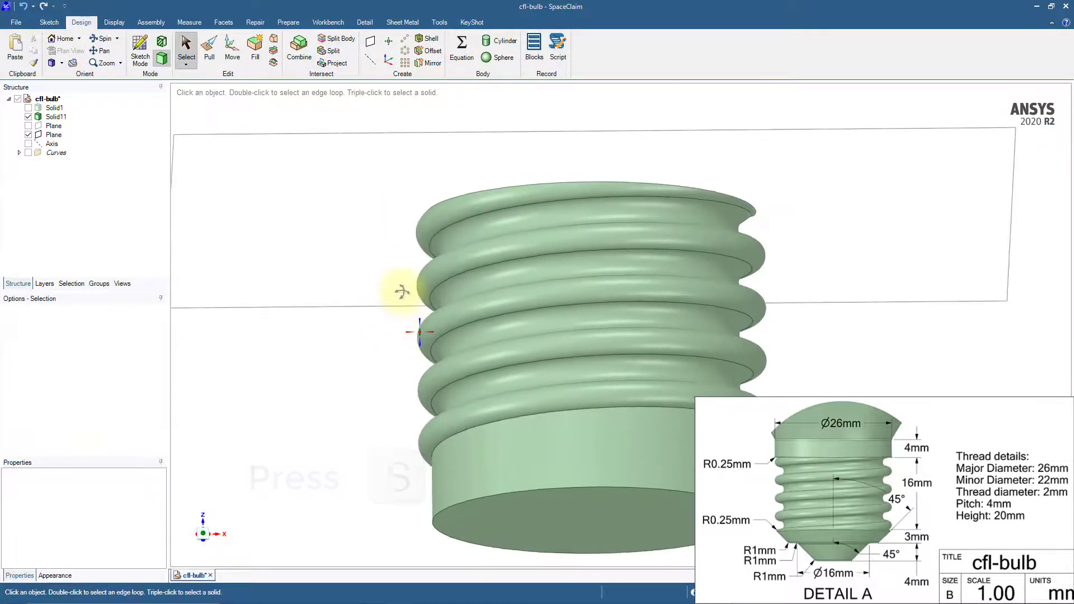
{"action": "middle_click_drag", "start_coordinate": [396, 398], "coordinate": [396, 295], "text": "ctrl"}
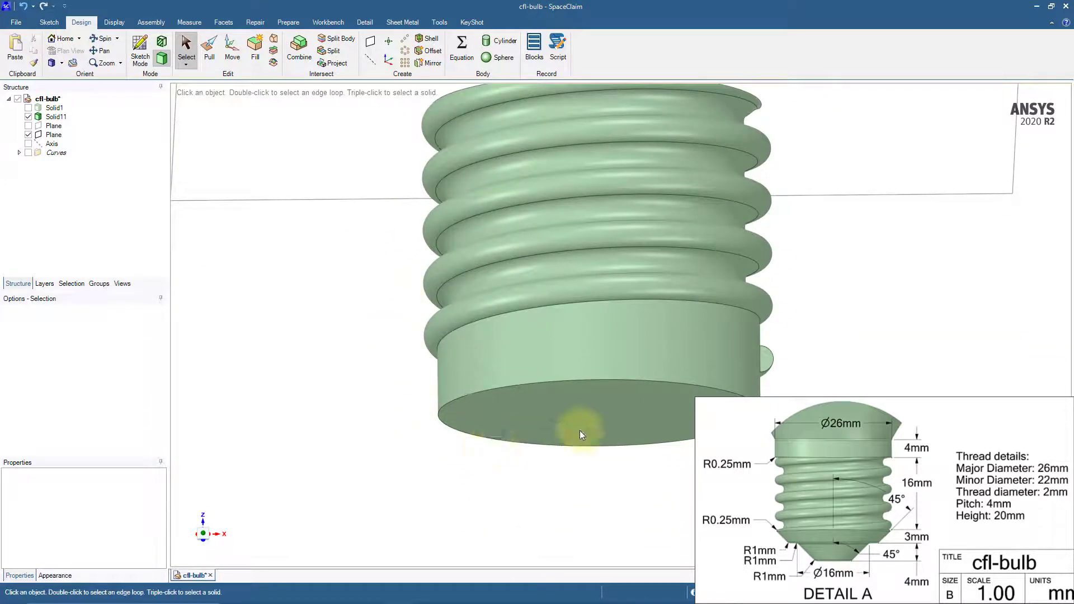
{"action": "left_click", "coordinate": [612, 414]}
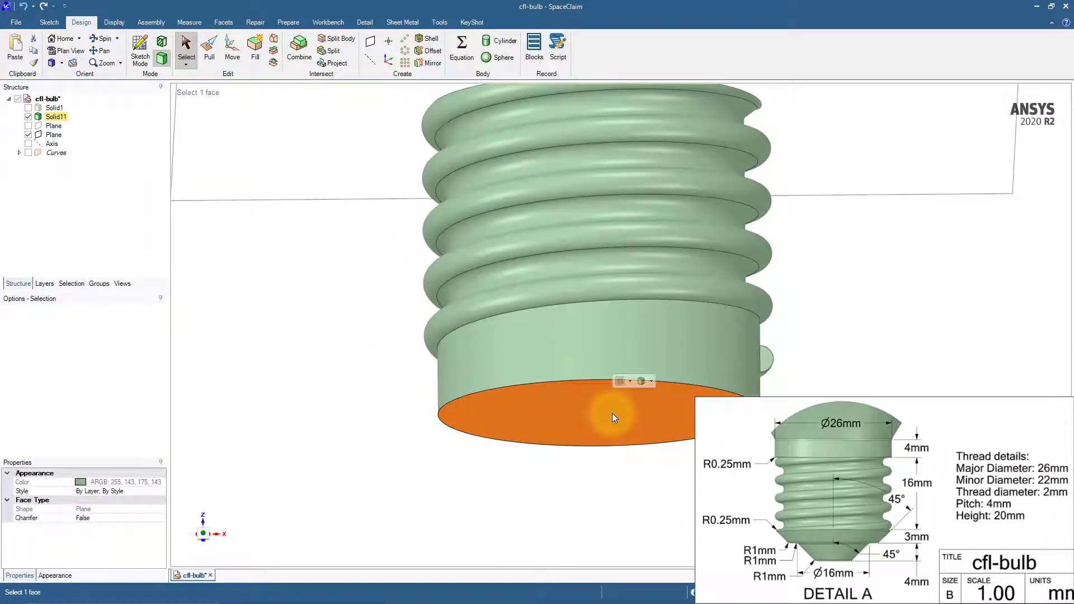
{"action": "left_click", "coordinate": [370, 42]}
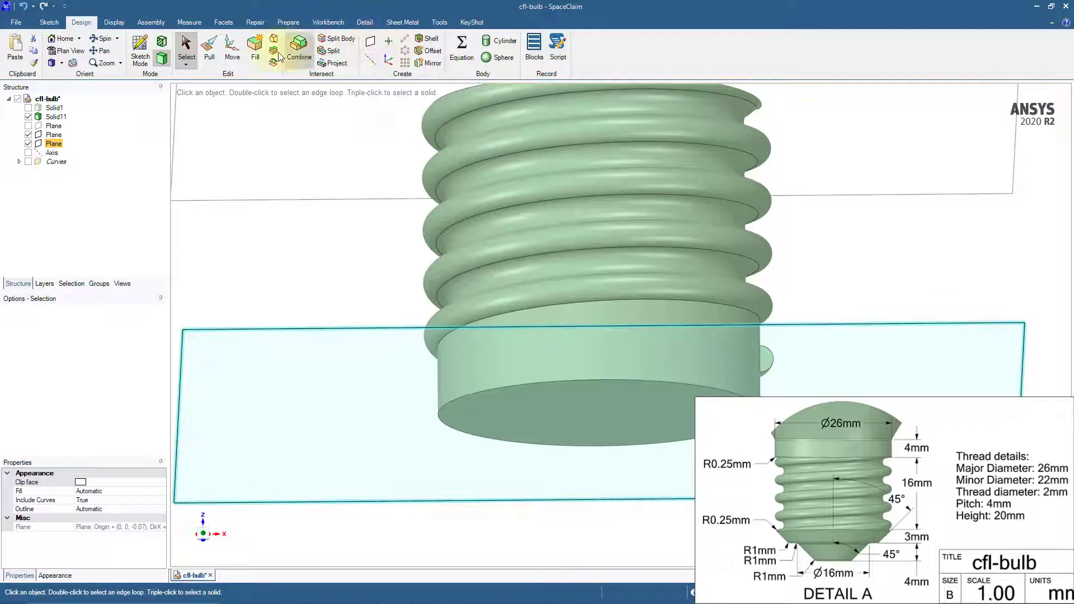
{"action": "left_click", "coordinate": [230, 56]}
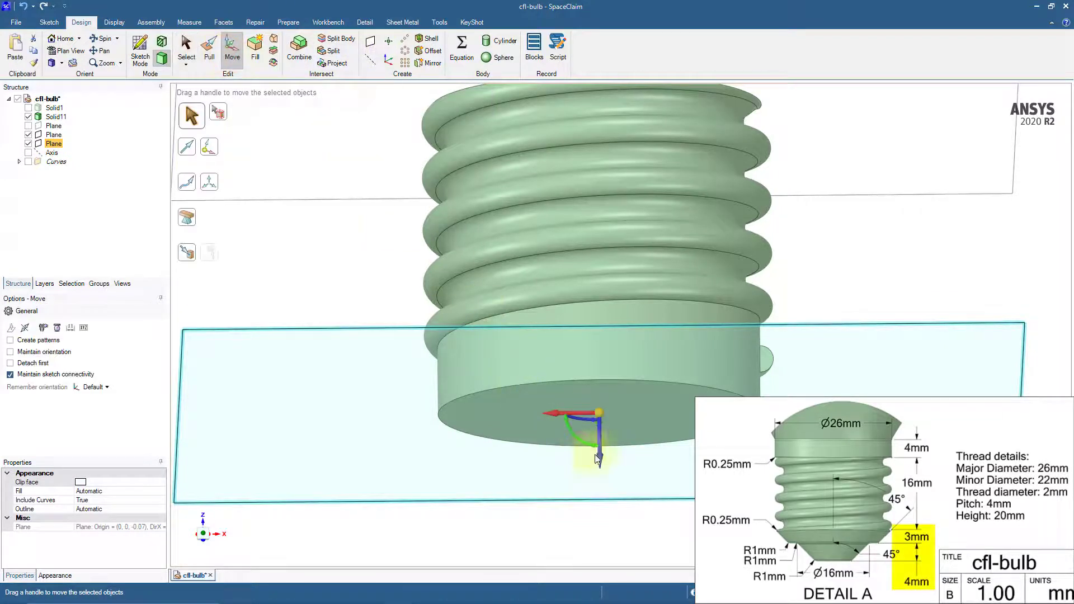
{"action": "left_click_drag", "start_coordinate": [600, 461], "coordinate": [599, 442]}
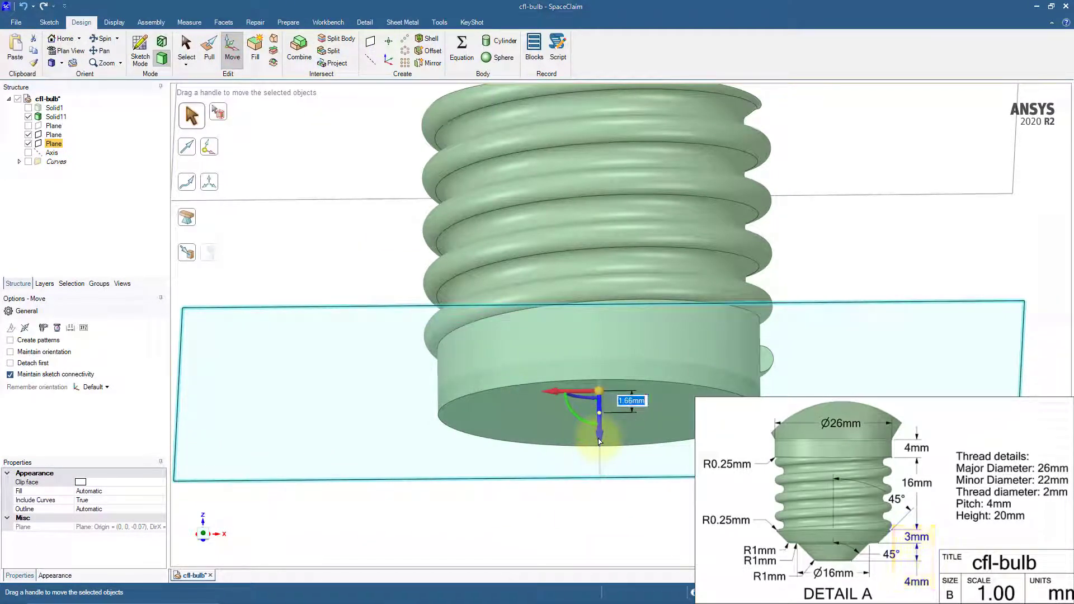
{"action": "key", "text": "Return"}
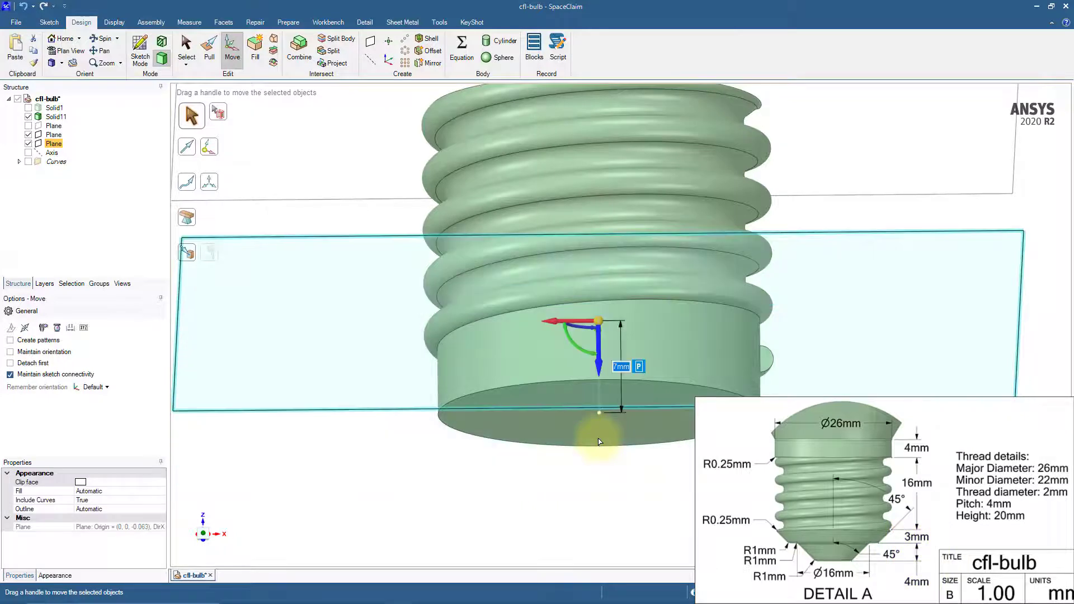
{"action": "left_click", "coordinate": [540, 481]}
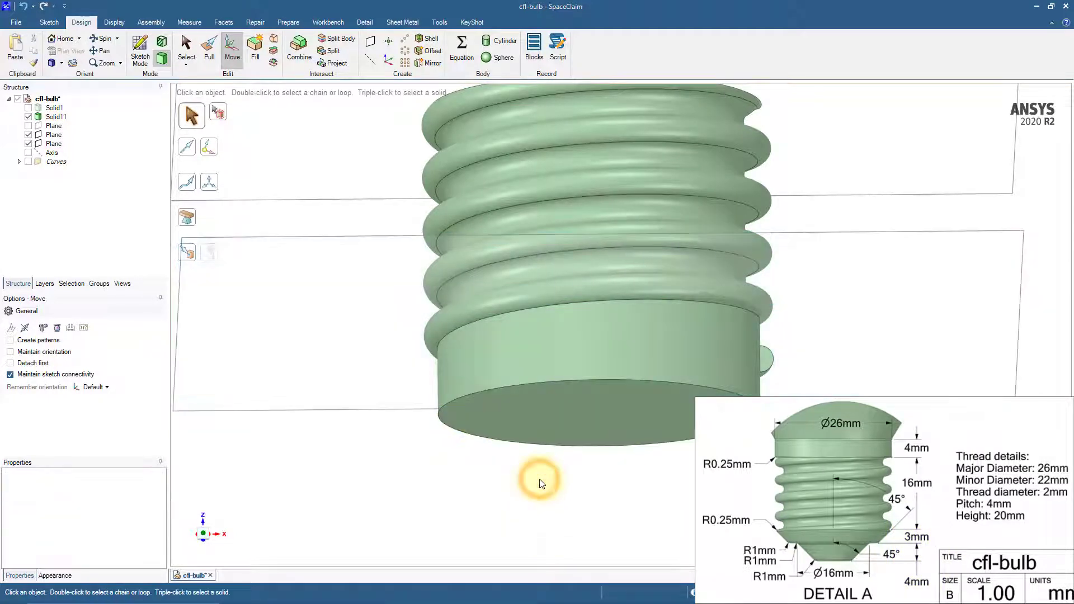
Split the threaded body with the lower plane and remove the portion below it
{"action": "left_click", "coordinate": [335, 38]}
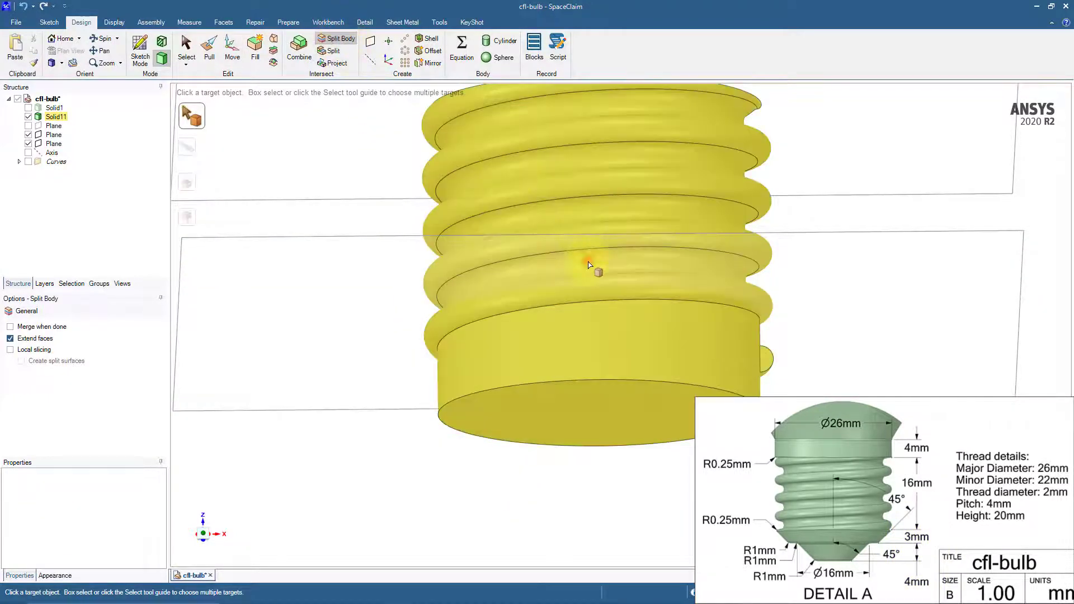
{"action": "left_click", "coordinate": [589, 264]}
{"action": "left_click", "coordinate": [407, 240]}
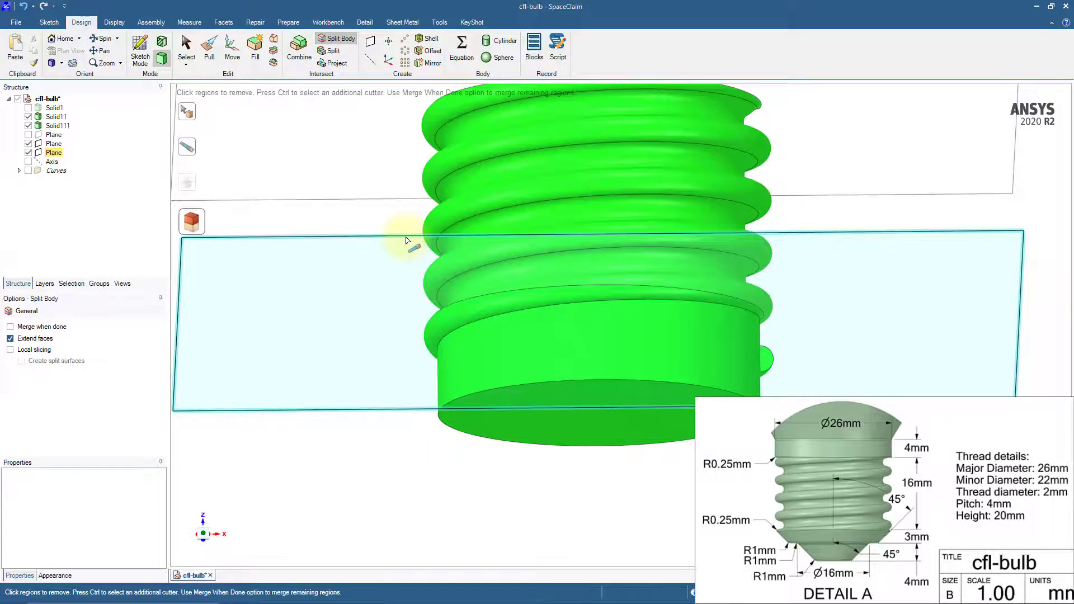
{"action": "left_click", "coordinate": [612, 358]}
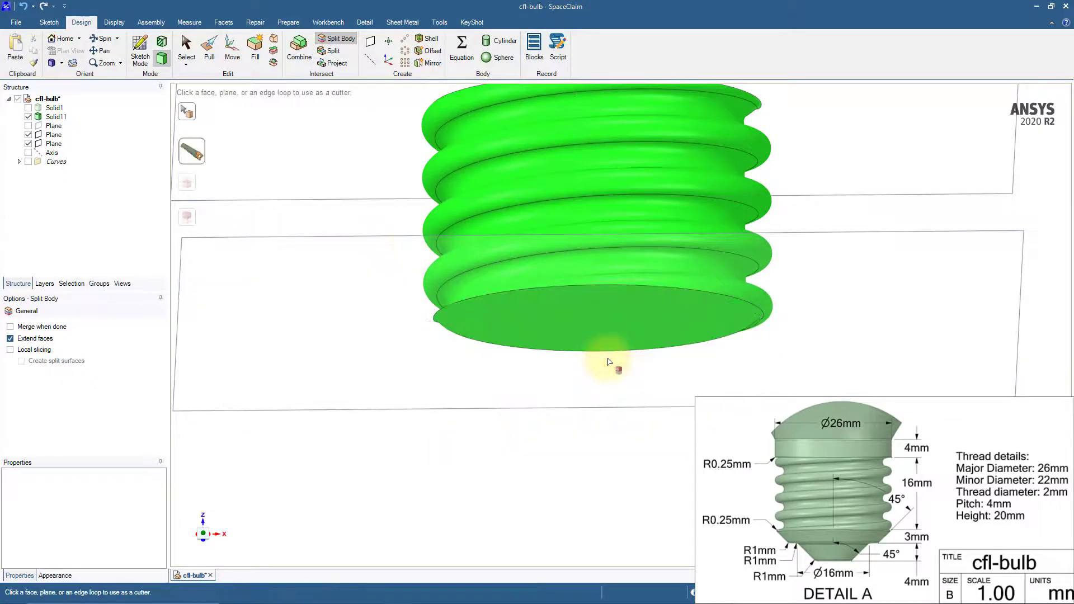
{"action": "key", "text": "s"}
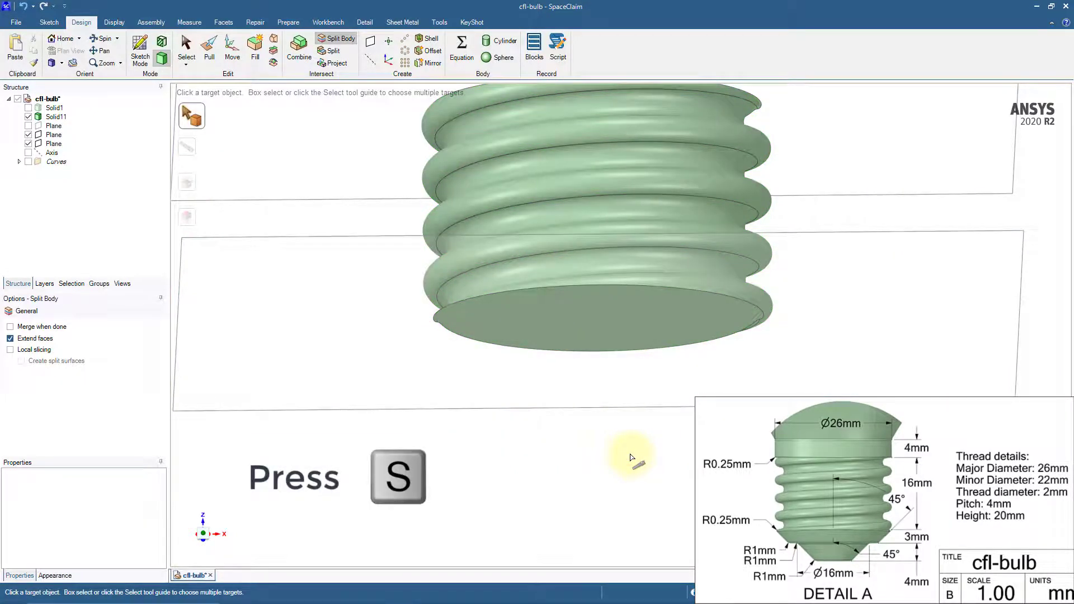
{"action": "key", "text": "s"}
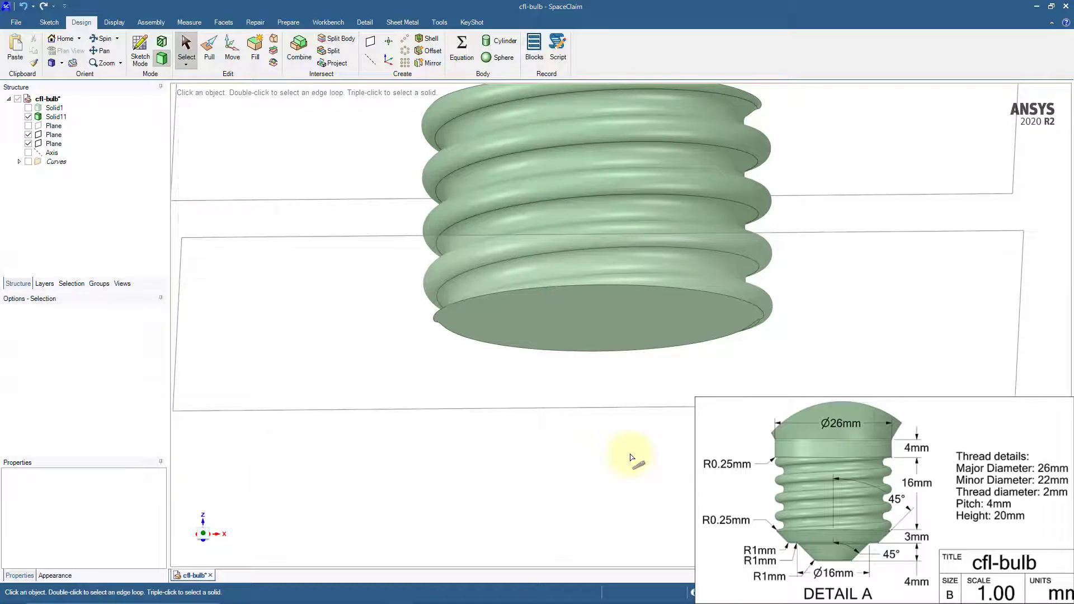
Hide both cutting planes and show the bulb base, Solid1, above the trimmed thread
{"action": "left_click", "coordinate": [28, 134]}
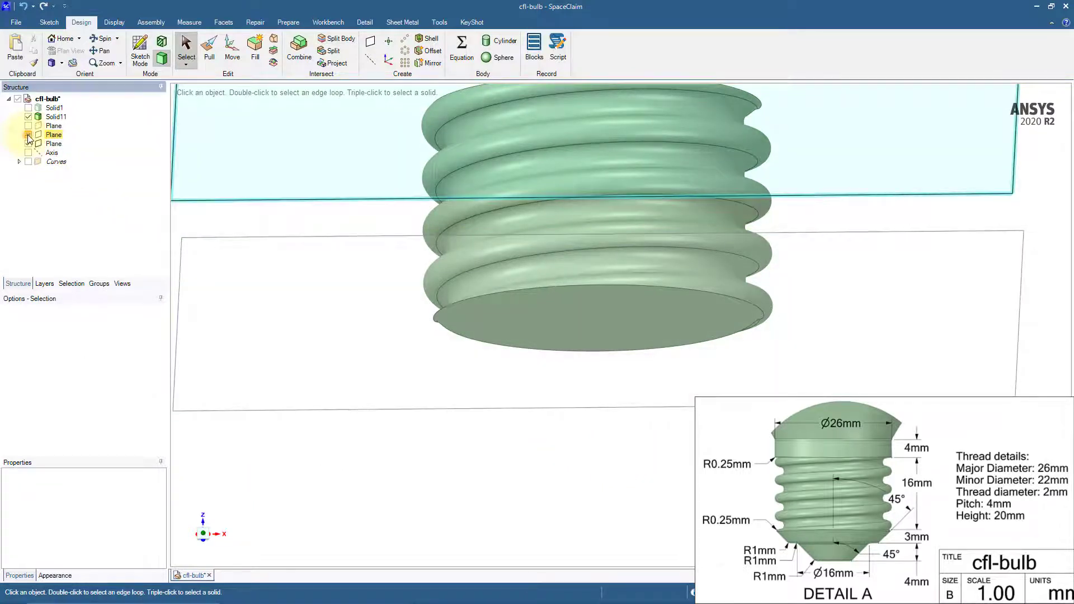
{"action": "left_click", "coordinate": [28, 143]}
{"action": "left_click", "coordinate": [28, 107]}
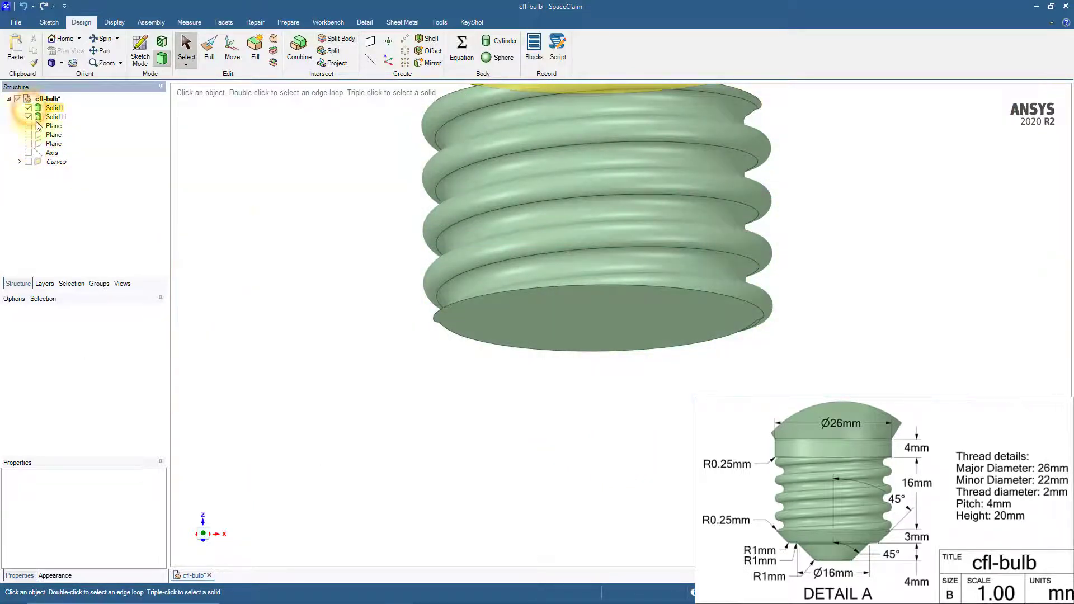
{"action": "middle_click_drag", "start_coordinate": [354, 196], "coordinate": [355, 360], "text": "ctrl"}
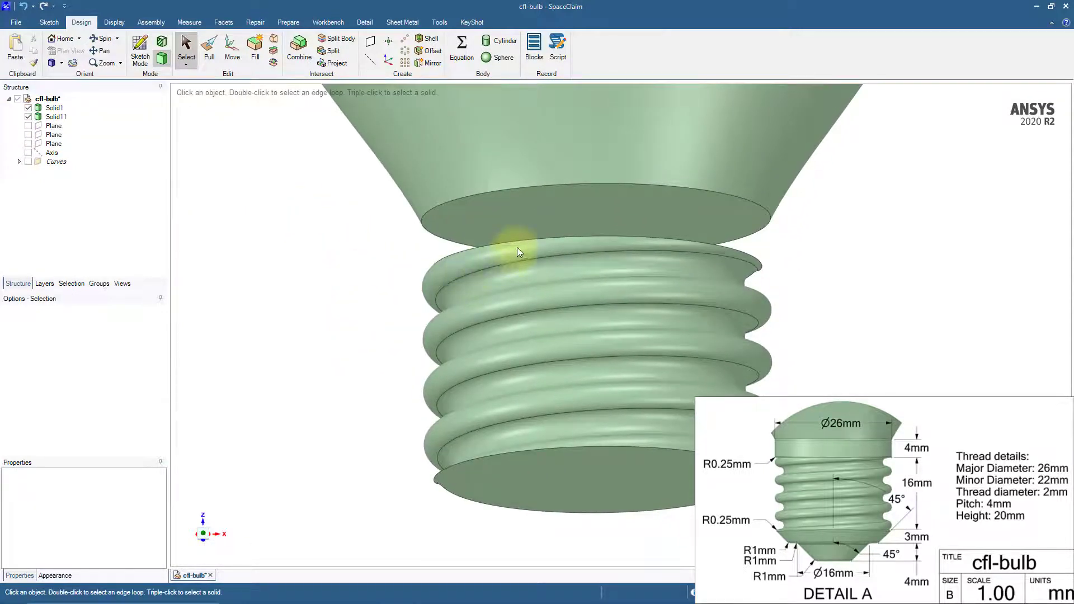
Try pulling the bulb base's bottom circular face about 1.4 mm toward the thread, and undo the pull
{"action": "left_click", "coordinate": [582, 207]}
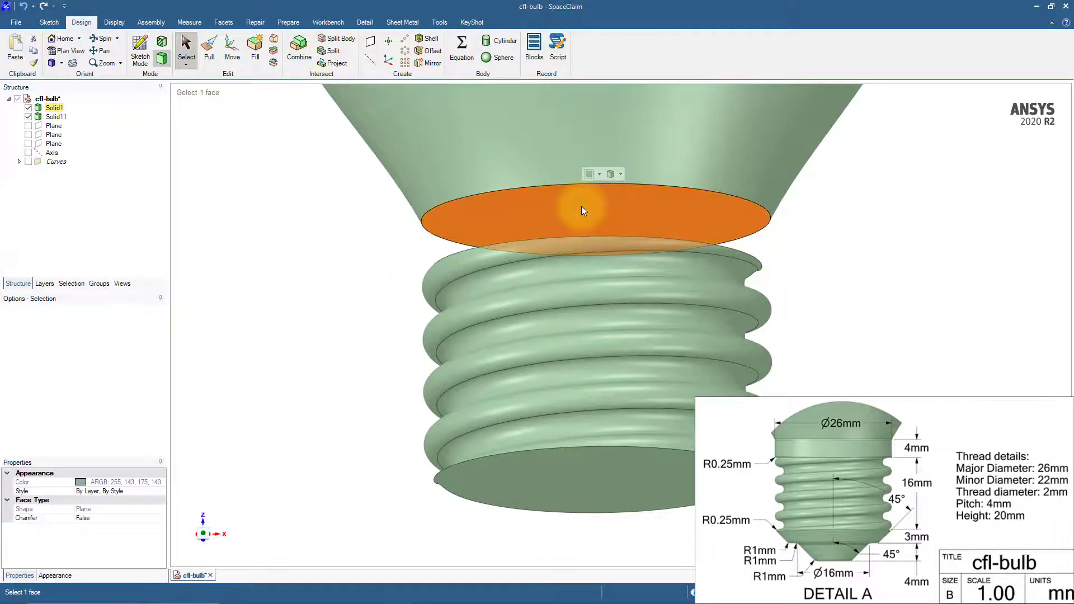
{"action": "left_click", "coordinate": [214, 51]}
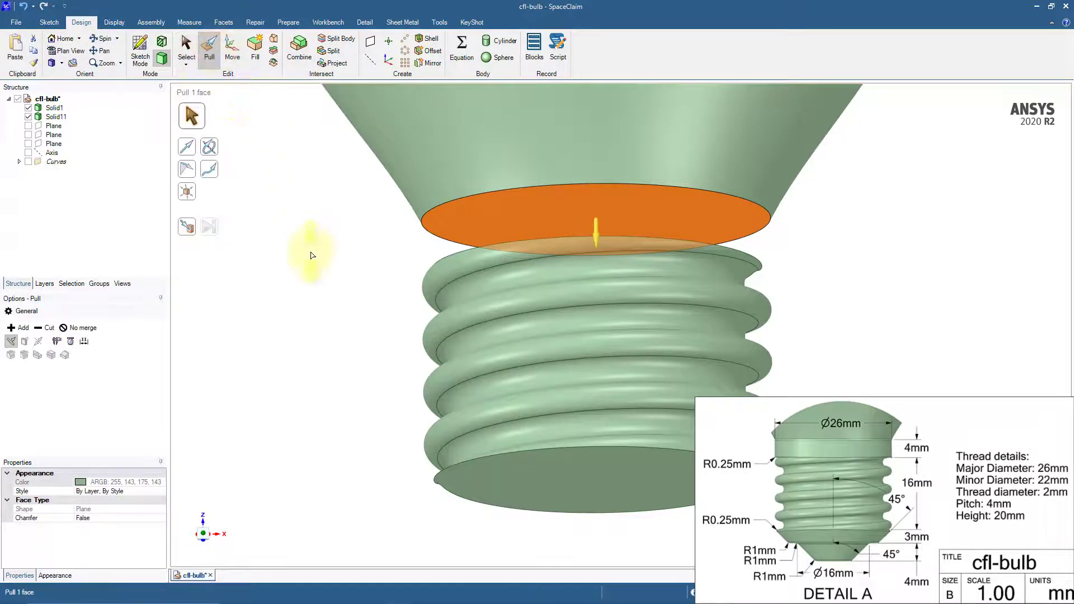
{"action": "left_click_drag", "start_coordinate": [632, 216], "coordinate": [631, 237]}
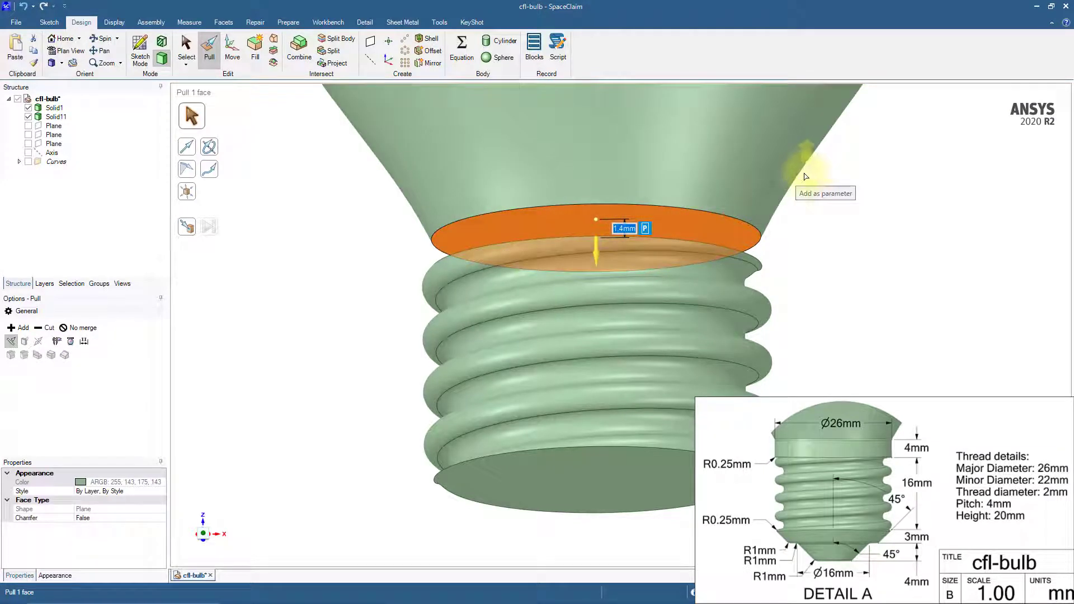
{"action": "left_click", "coordinate": [773, 239]}
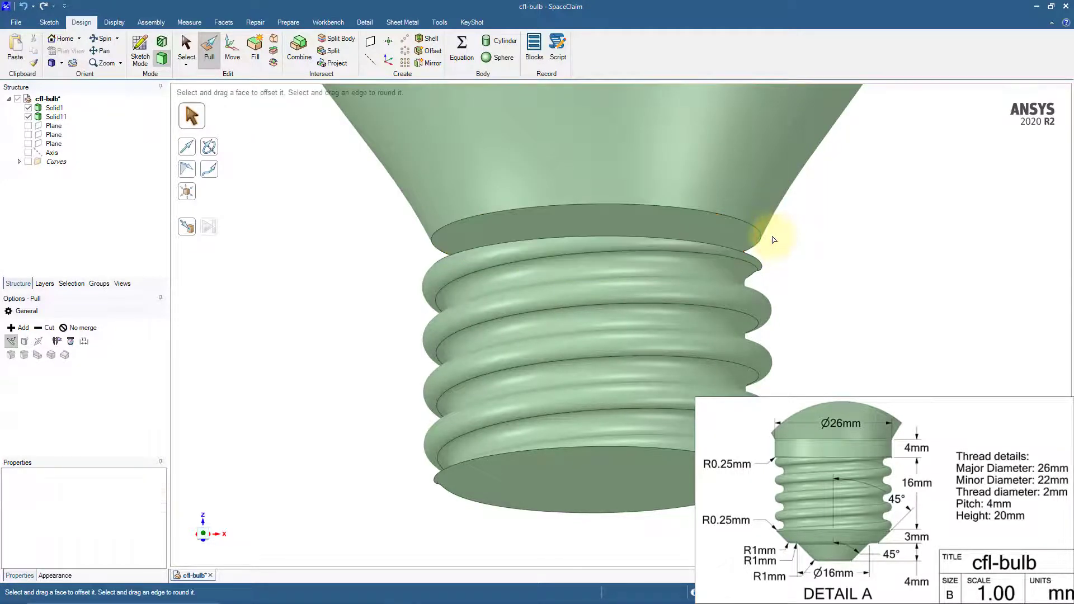
{"action": "left_click", "coordinate": [27, 9]}
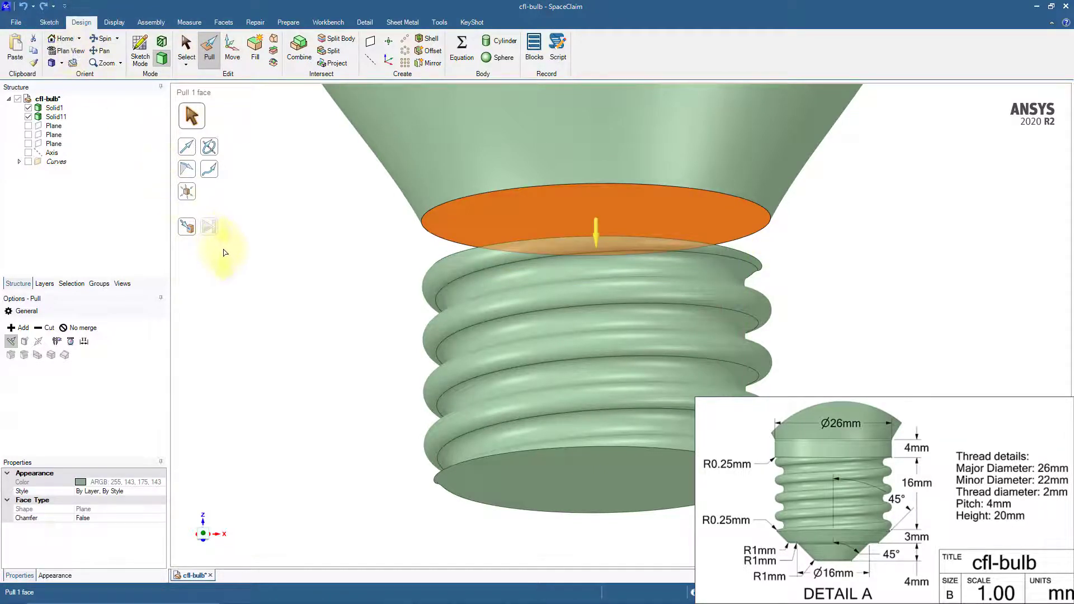
Pull the bulb base's bottom circular face together with its edge up to the top face of the threaded body
{"action": "key", "text": "ctrl"}
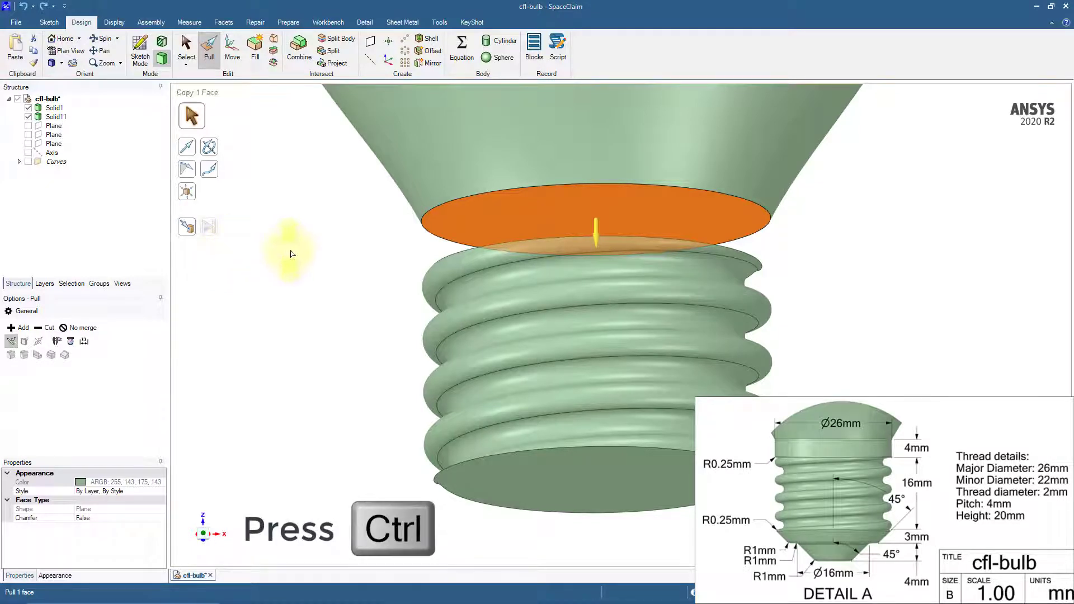
{"action": "left_click", "coordinate": [438, 211], "text": "ctrl"}
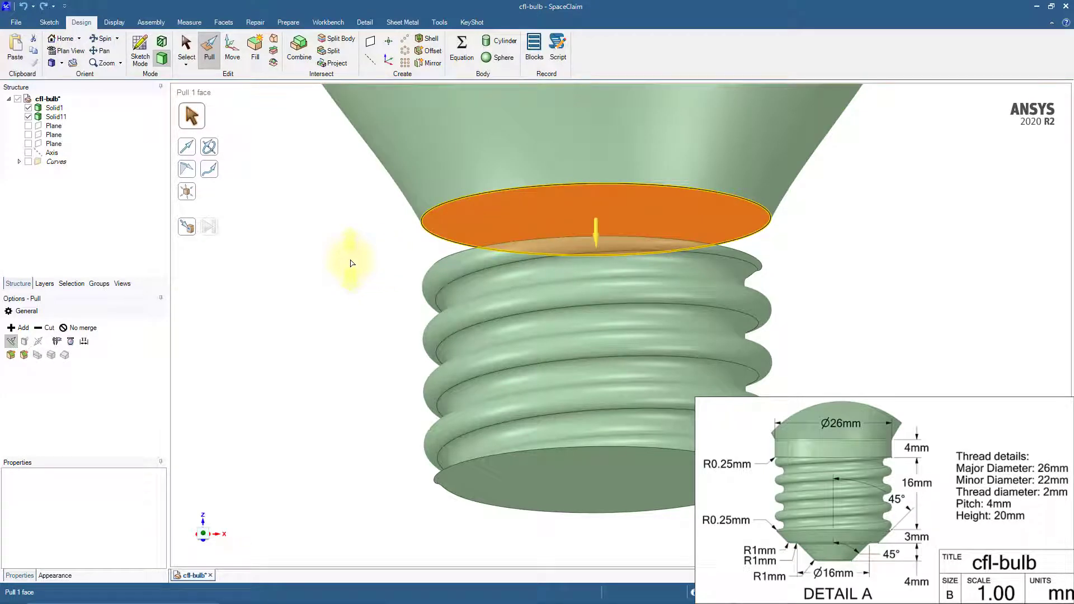
{"action": "left_click", "coordinate": [187, 226]}
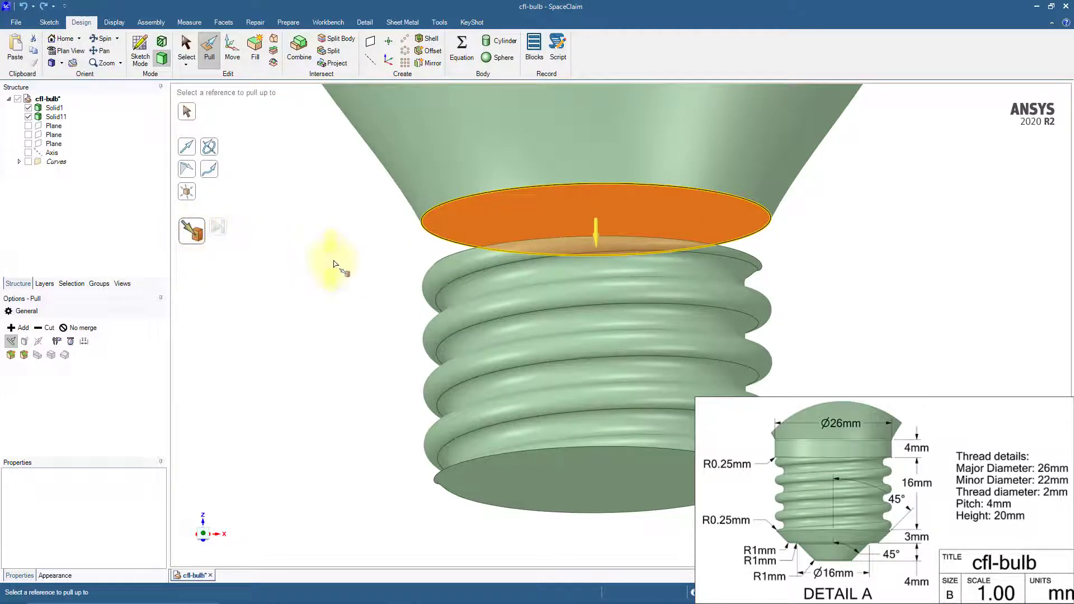
{"action": "middle_click_drag", "start_coordinate": [345, 260], "coordinate": [341, 290]}
{"action": "left_click", "coordinate": [585, 270]}
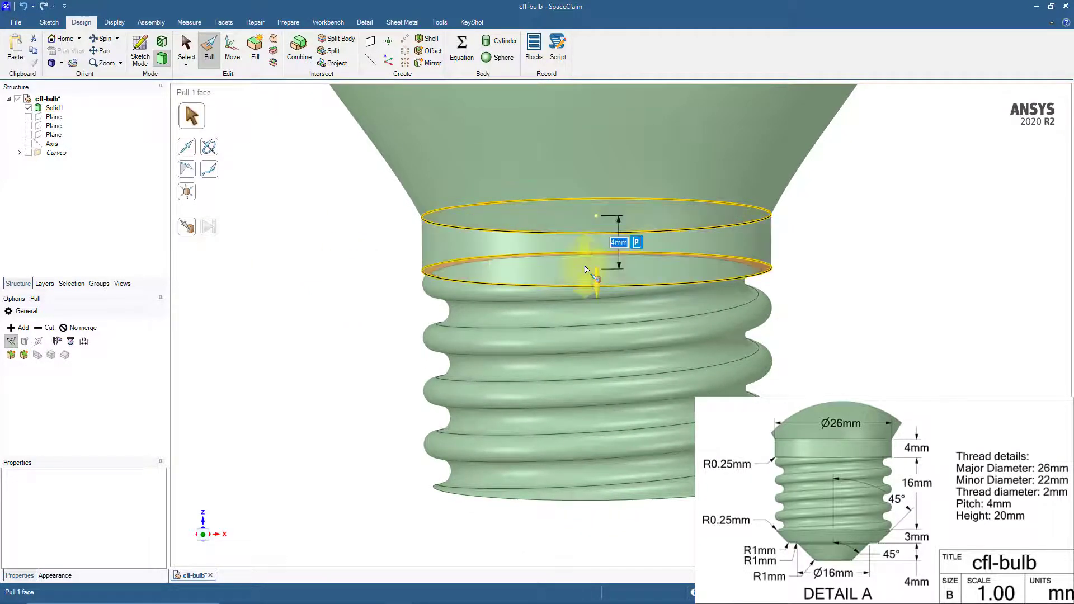
{"action": "left_click", "coordinate": [302, 355]}
{"action": "middle_click_drag", "start_coordinate": [305, 357], "coordinate": [309, 314]}
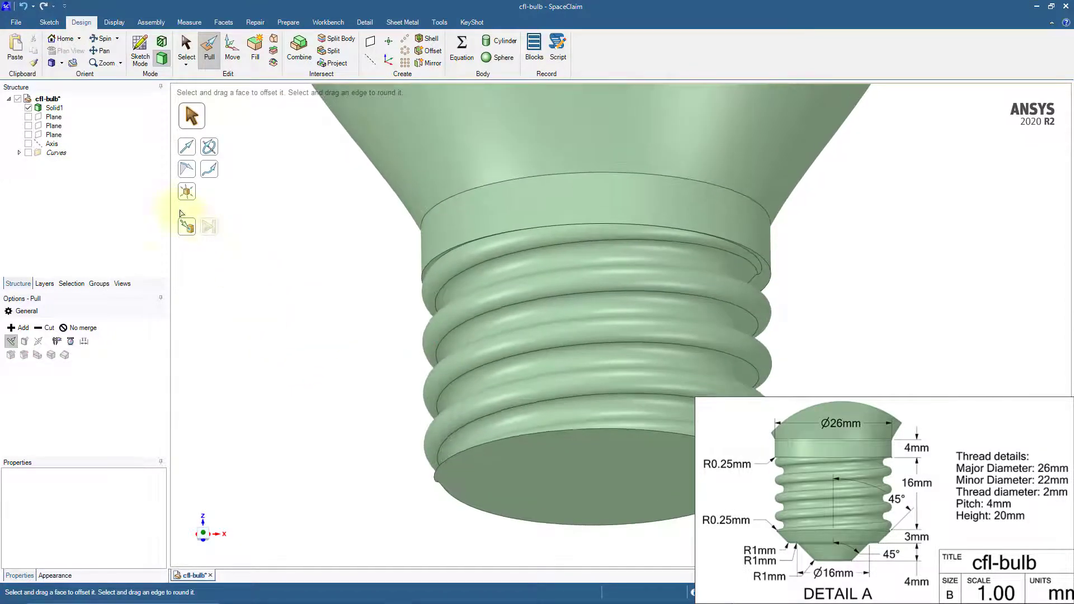
Hide the bulb body, show the lower cutting plane, and start a sketch on that plane in plan view
{"action": "left_click", "coordinate": [28, 107]}
{"action": "left_click", "coordinate": [28, 134]}
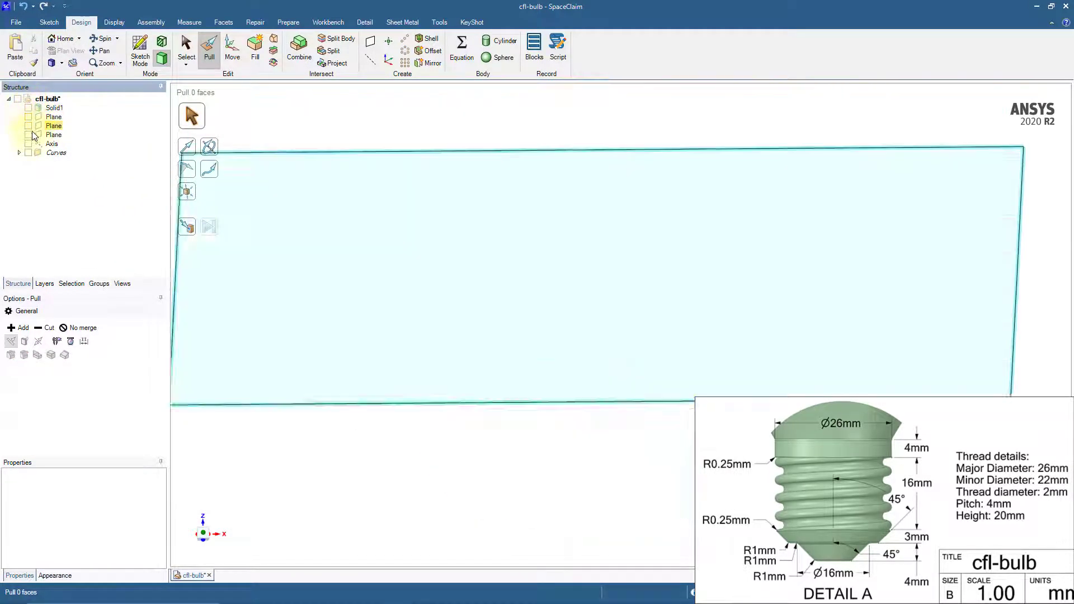
{"action": "scroll", "coordinate": [510, 224], "scroll_direction": "down", "scroll_amount": 2}
{"action": "middle_click_drag", "start_coordinate": [519, 216], "coordinate": [553, 223], "text": "shift"}
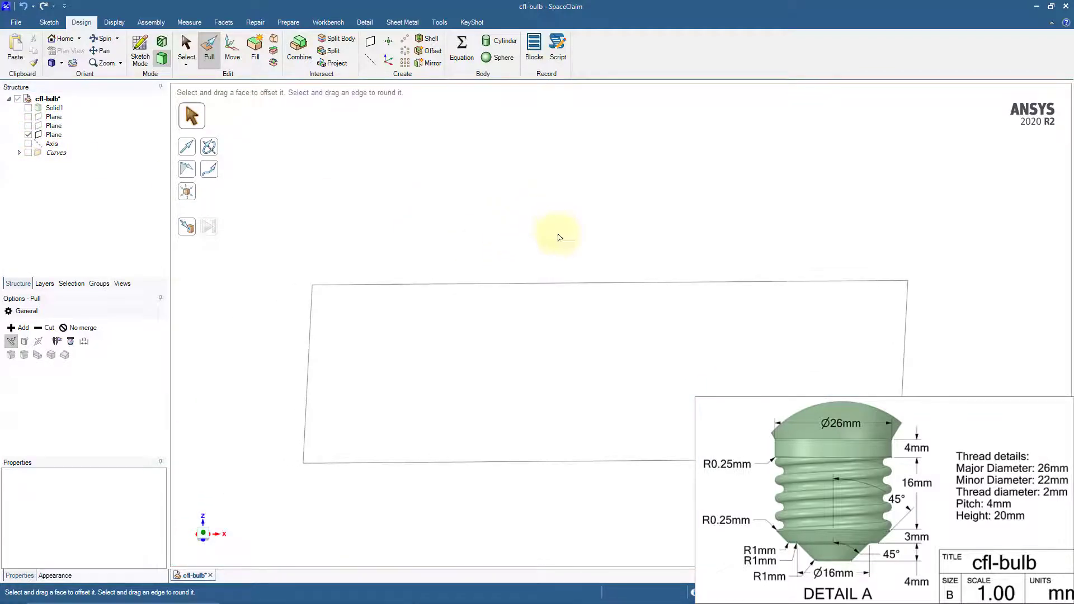
{"action": "left_click", "coordinate": [569, 283]}
{"action": "left_click", "coordinate": [149, 56]}
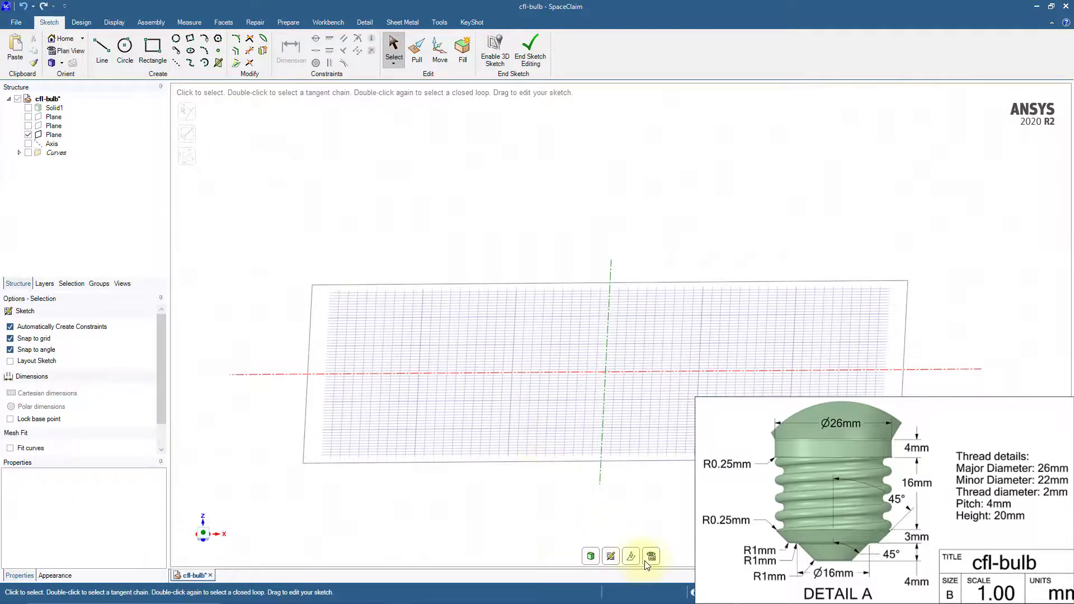
{"action": "left_click", "coordinate": [651, 557]}
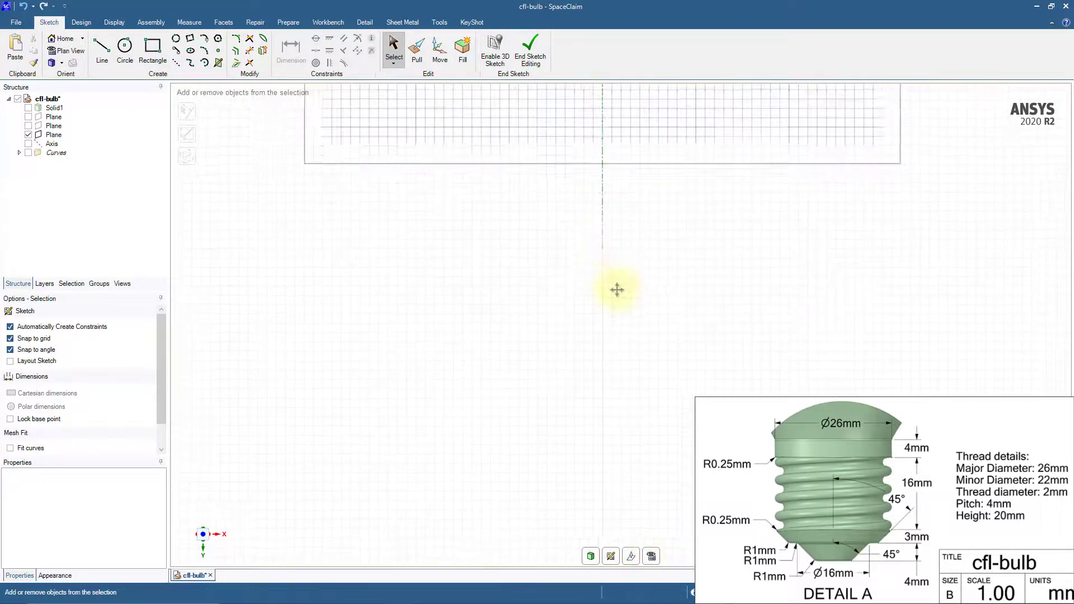
{"action": "middle_click_drag", "start_coordinate": [645, 278], "coordinate": [642, 412], "text": "ctrl"}
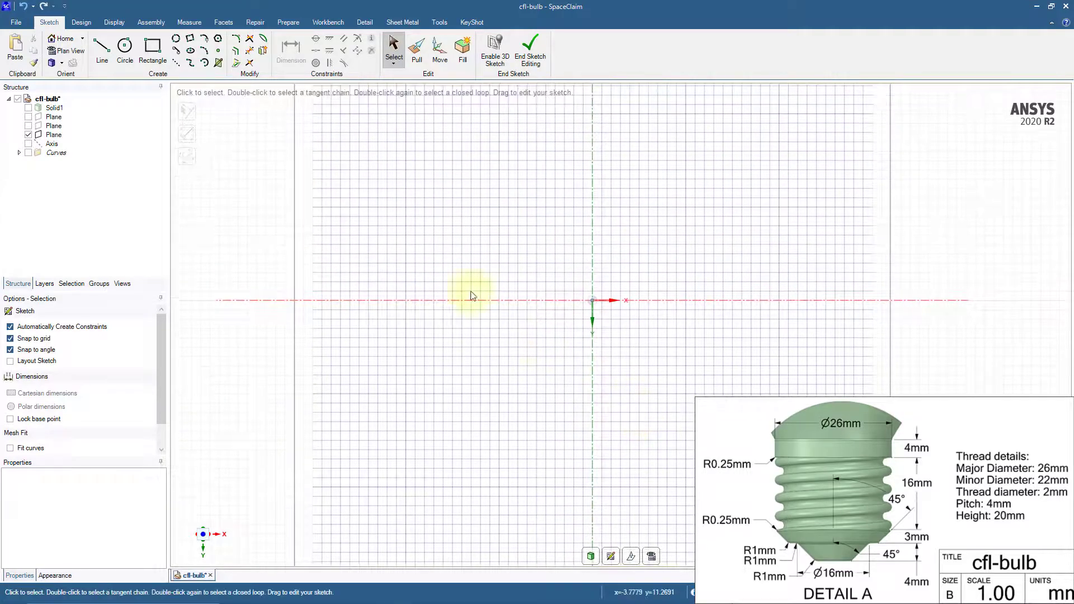
Sketch a 26 mm diameter circle centred on the sketch origin
{"action": "left_click", "coordinate": [125, 47]}
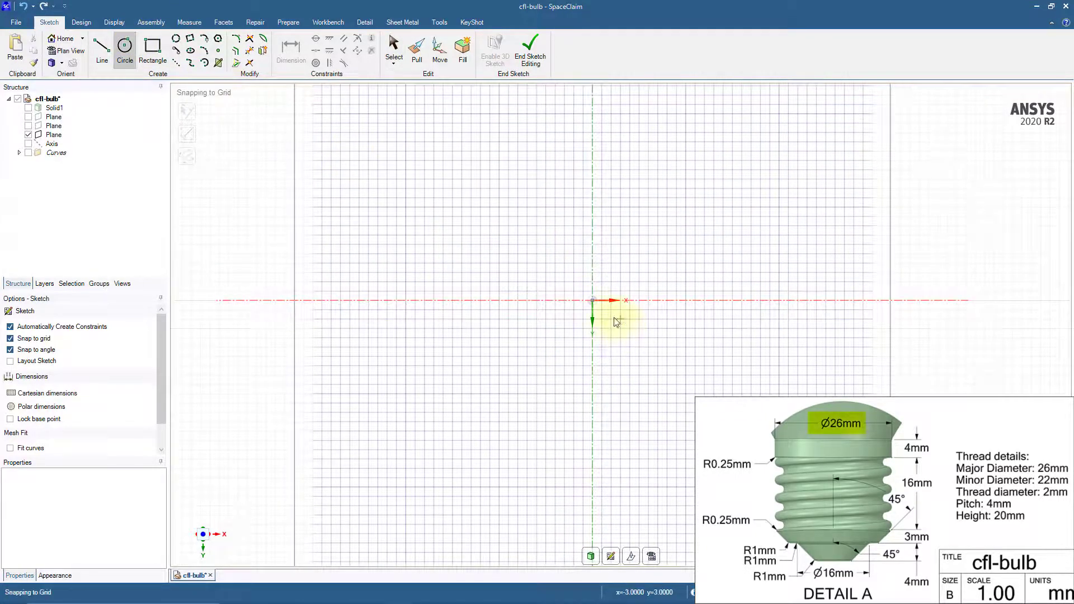
{"action": "left_click", "coordinate": [593, 301]}
{"action": "type", "text": "26"}
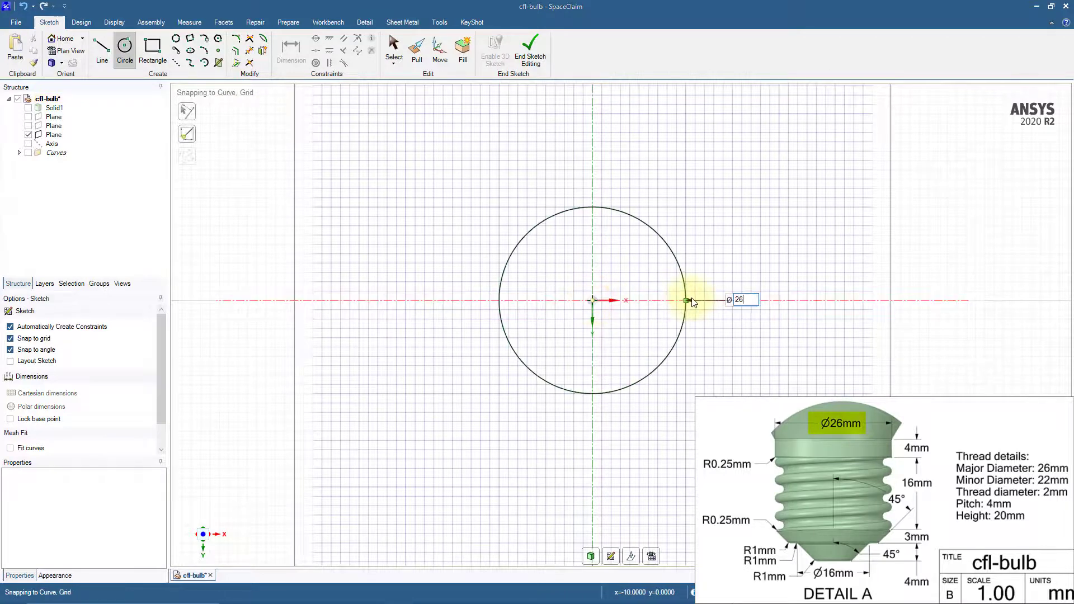
{"action": "key", "text": "Return"}
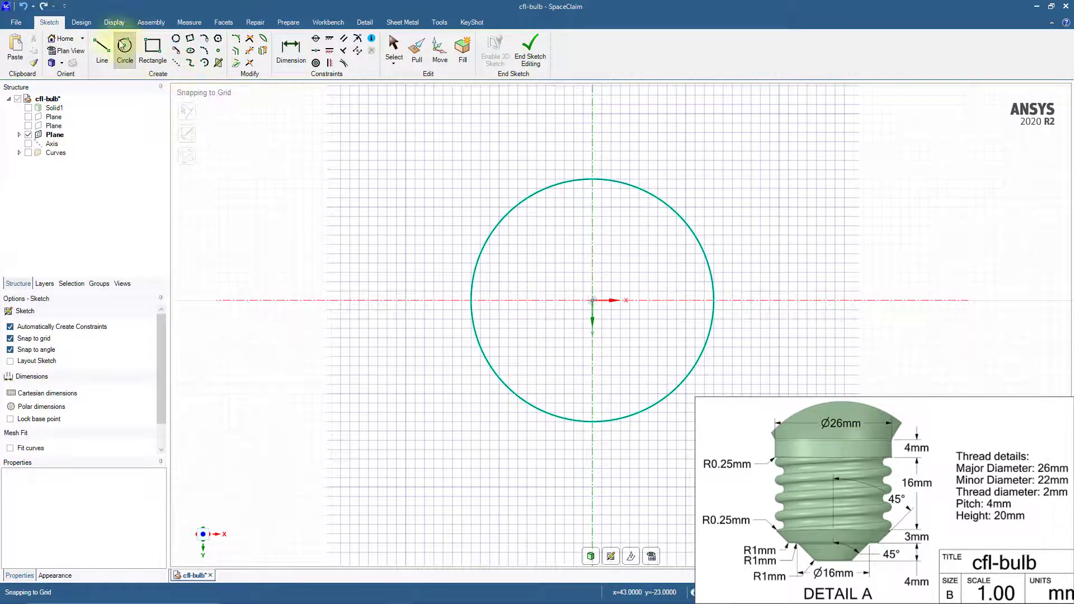
Return to 3D mode, pull the circular surface 7 mm downward into a solid disc, and hide the sketch plane
{"action": "left_click", "coordinate": [83, 23]}
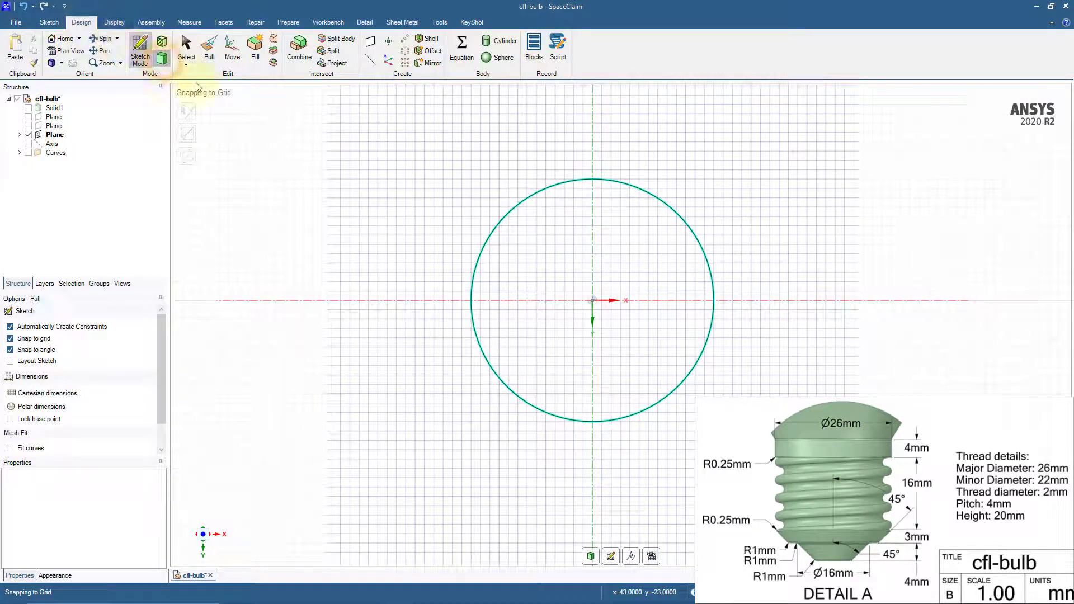
{"action": "left_click", "coordinate": [162, 58]}
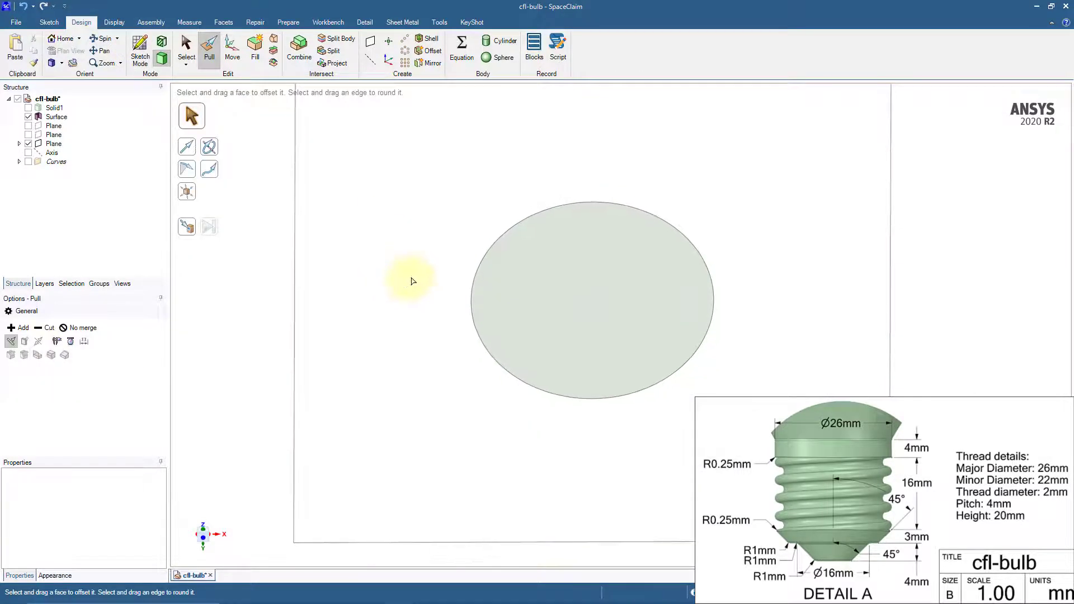
{"action": "left_click", "coordinate": [594, 269]}
{"action": "left_click_drag", "start_coordinate": [596, 268], "coordinate": [598, 284]}
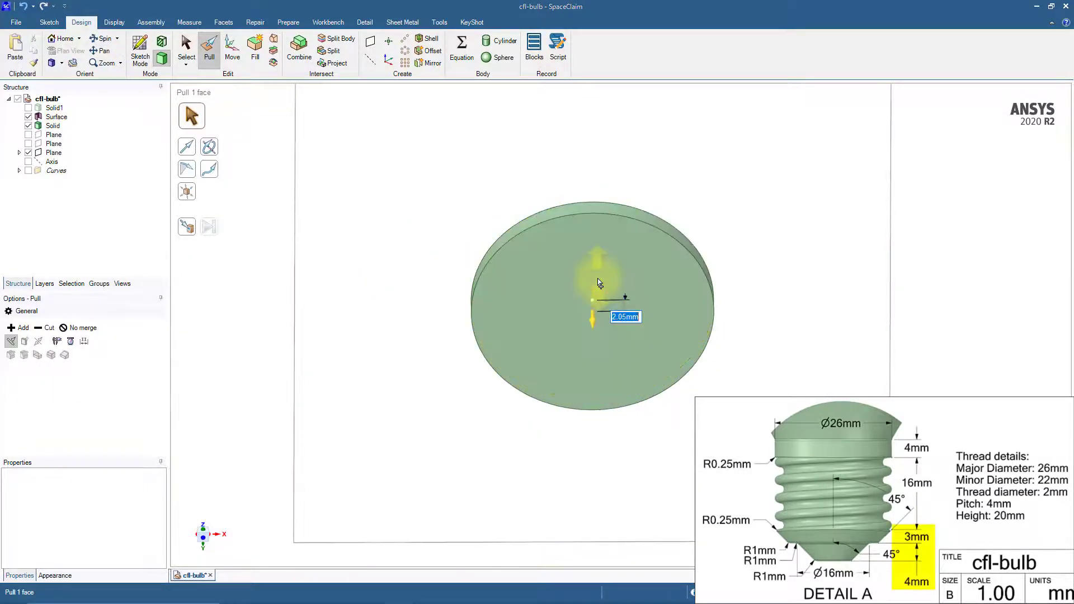
{"action": "key", "text": "Return"}
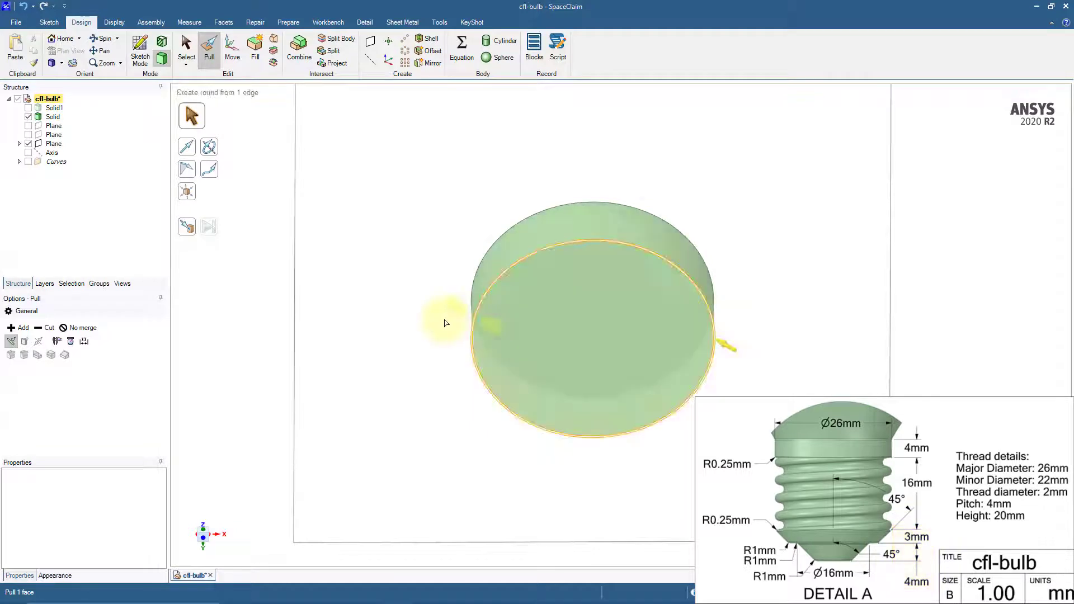
{"action": "left_click", "coordinate": [355, 333]}
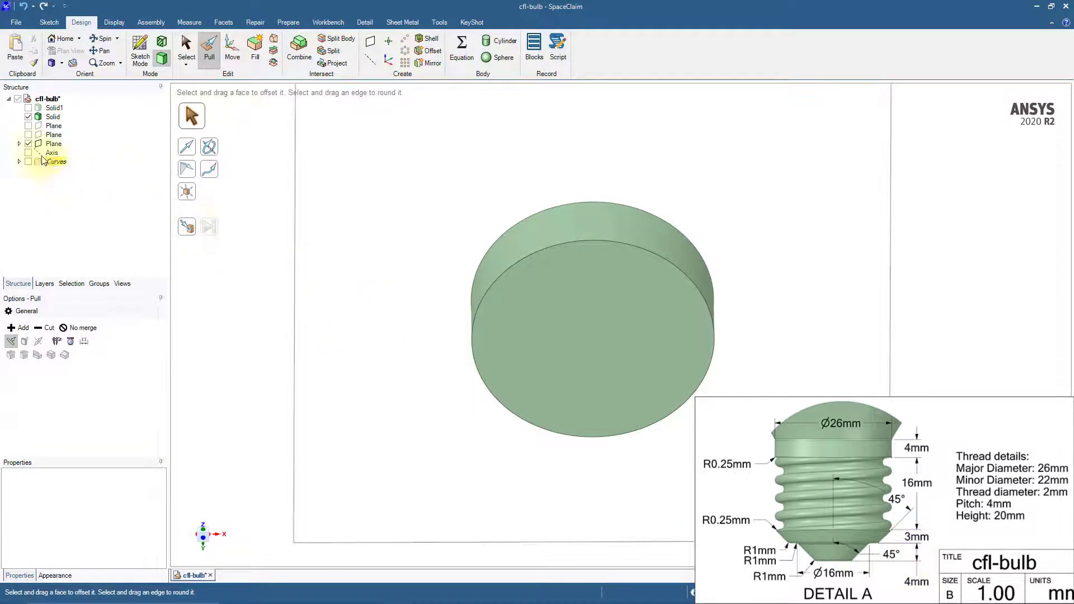
{"action": "left_click", "coordinate": [28, 143]}
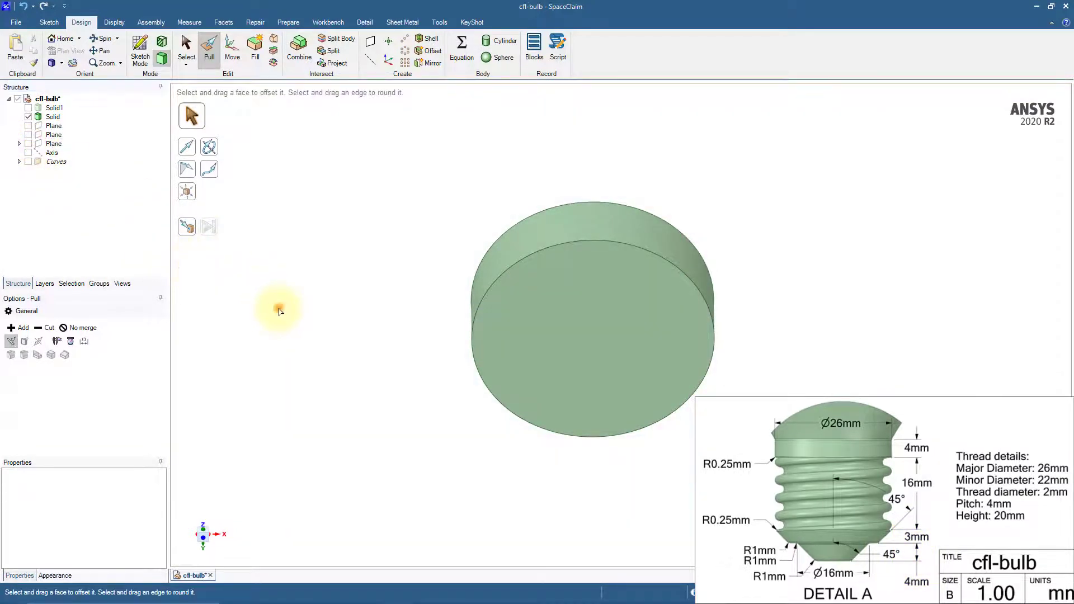
Copy the disc's upper circular edge 3 mm down its side to split the cylindrical face
{"action": "middle_click_drag", "start_coordinate": [360, 270], "coordinate": [355, 338]}
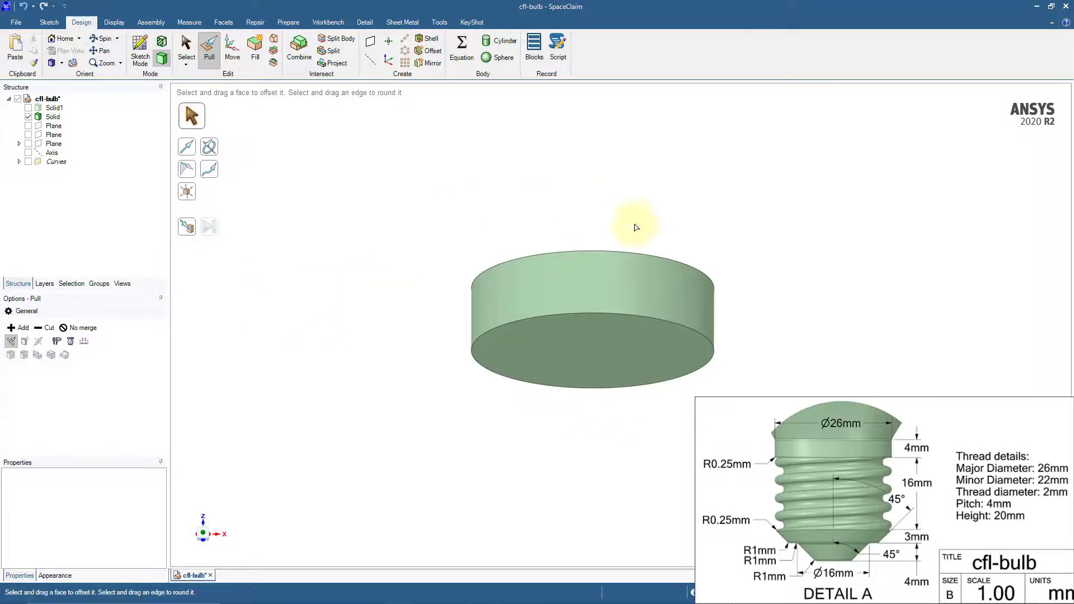
{"action": "left_click", "coordinate": [673, 259]}
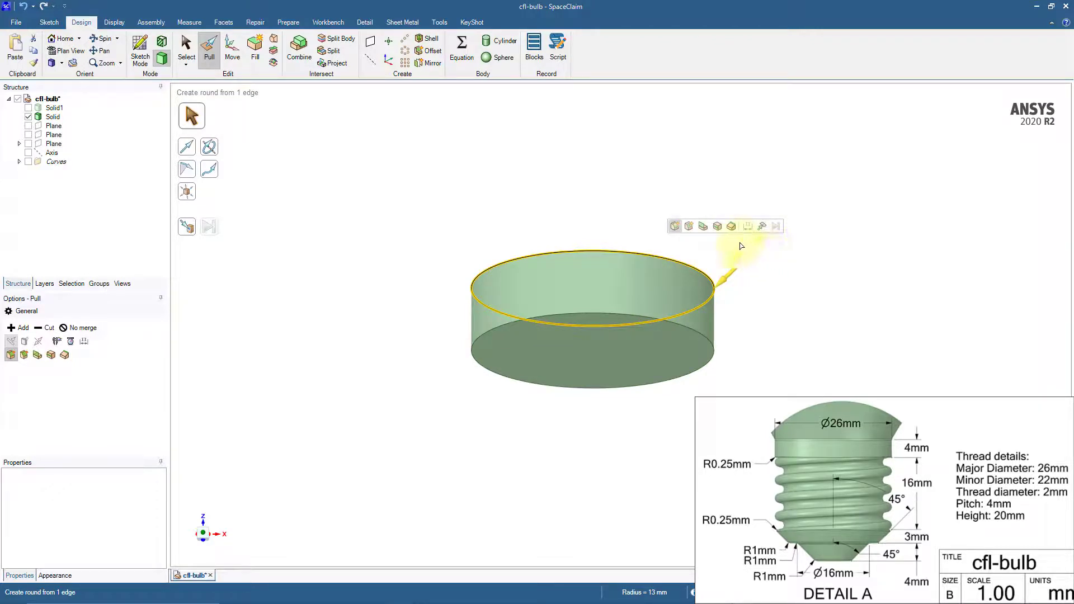
{"action": "left_click", "coordinate": [718, 227]}
{"action": "left_click_drag", "start_coordinate": [717, 301], "coordinate": [715, 315]}
{"action": "type", "text": "3"}
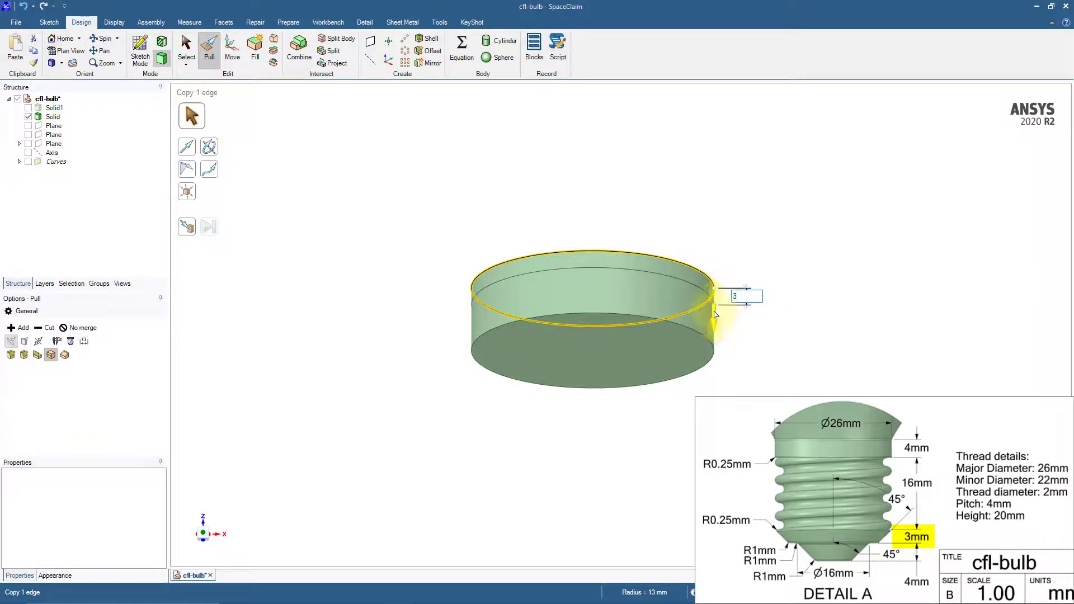
{"action": "key", "text": "Return"}
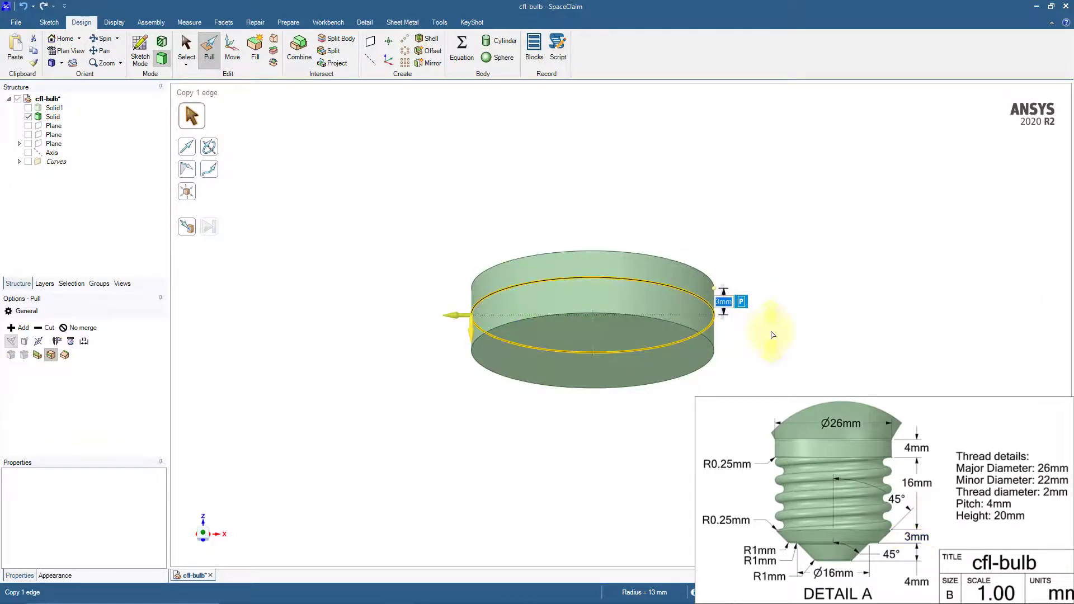
Set the radius of the disc's lower cylindrical face to 8 mm
{"action": "left_click", "coordinate": [698, 322]}
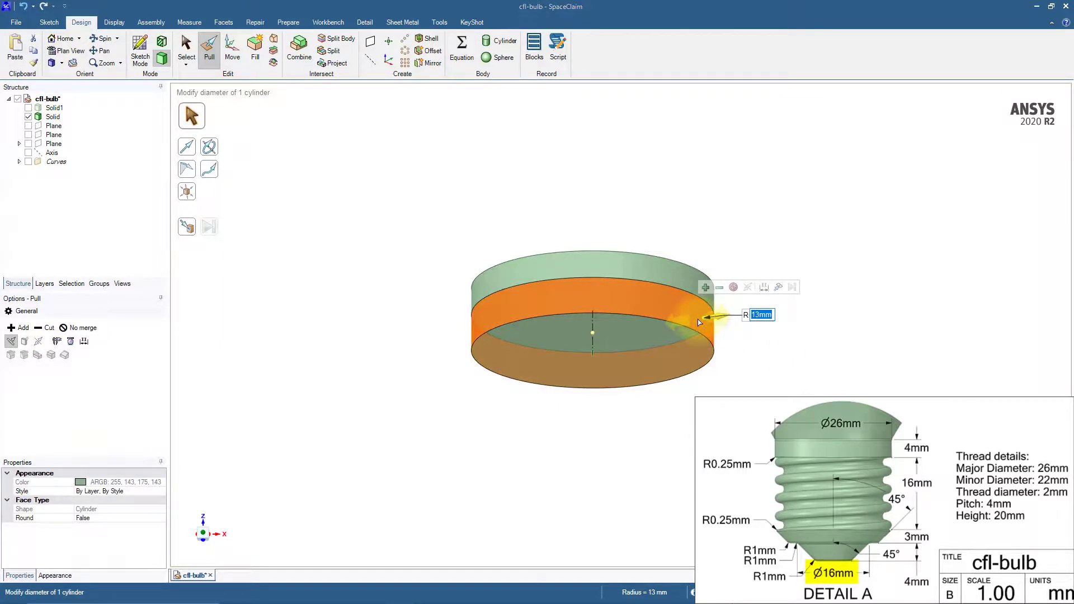
{"action": "key", "text": "Return"}
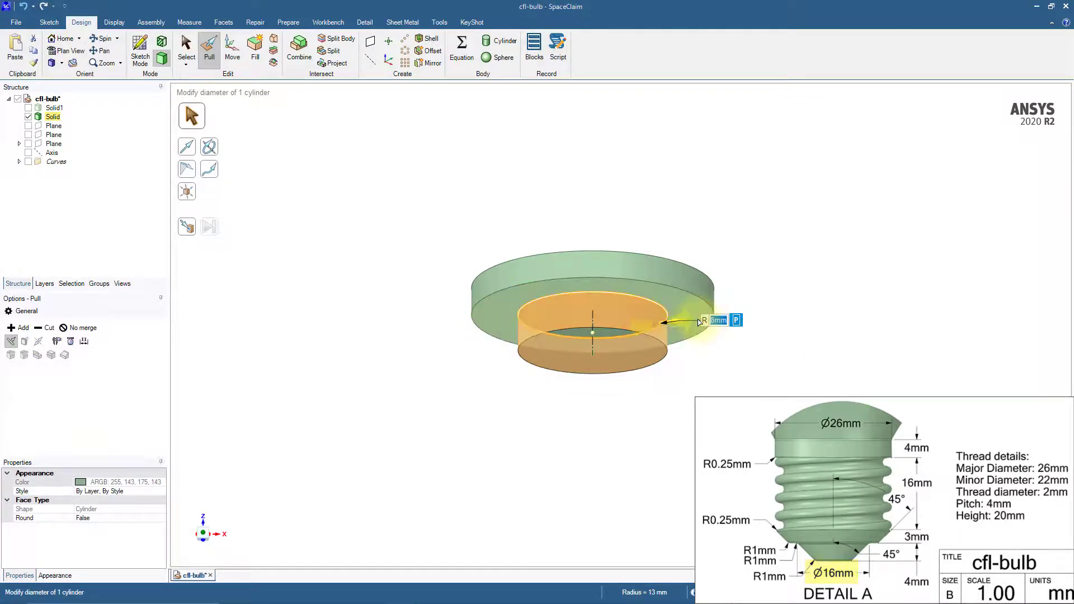
{"action": "left_click", "coordinate": [793, 372]}
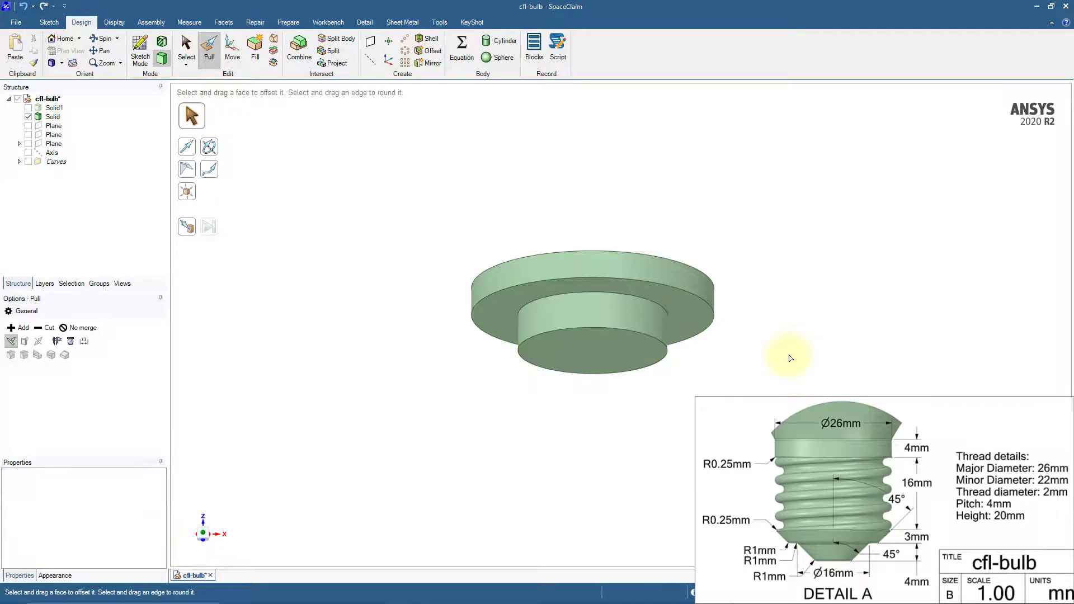
Draft the small lower cylindrical face inward by 45° about the flat underside of the wider disc
{"action": "left_click", "coordinate": [642, 324]}
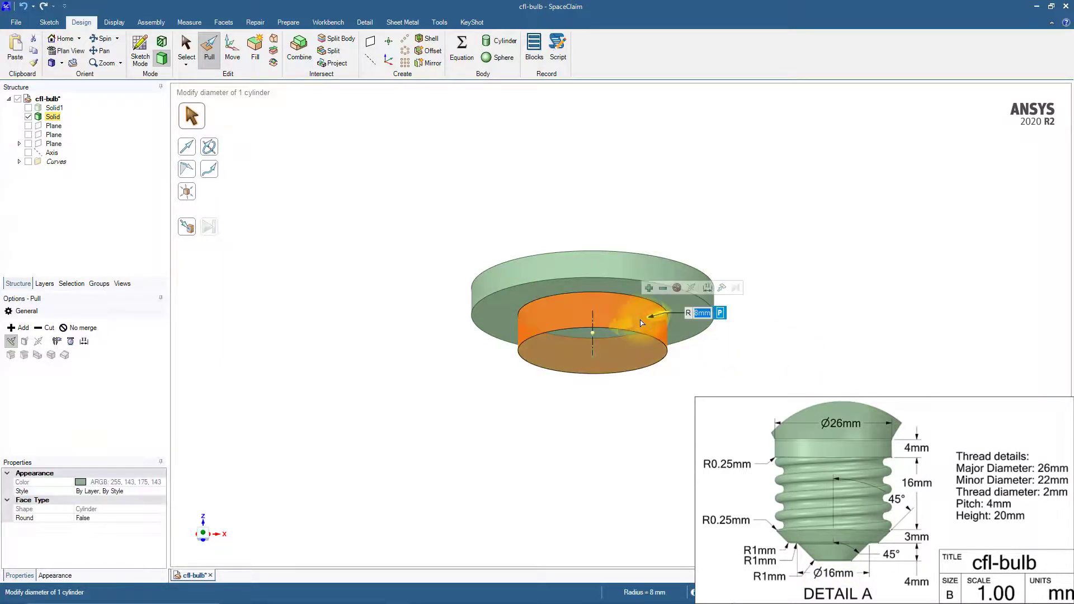
{"action": "left_click", "coordinate": [191, 173]}
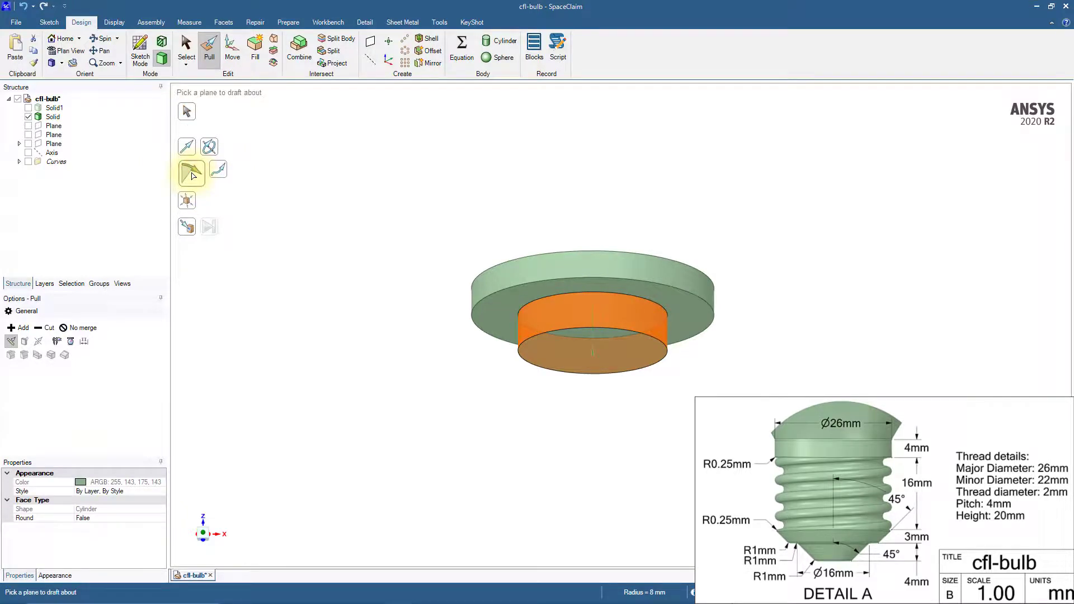
{"action": "left_click", "coordinate": [674, 307]}
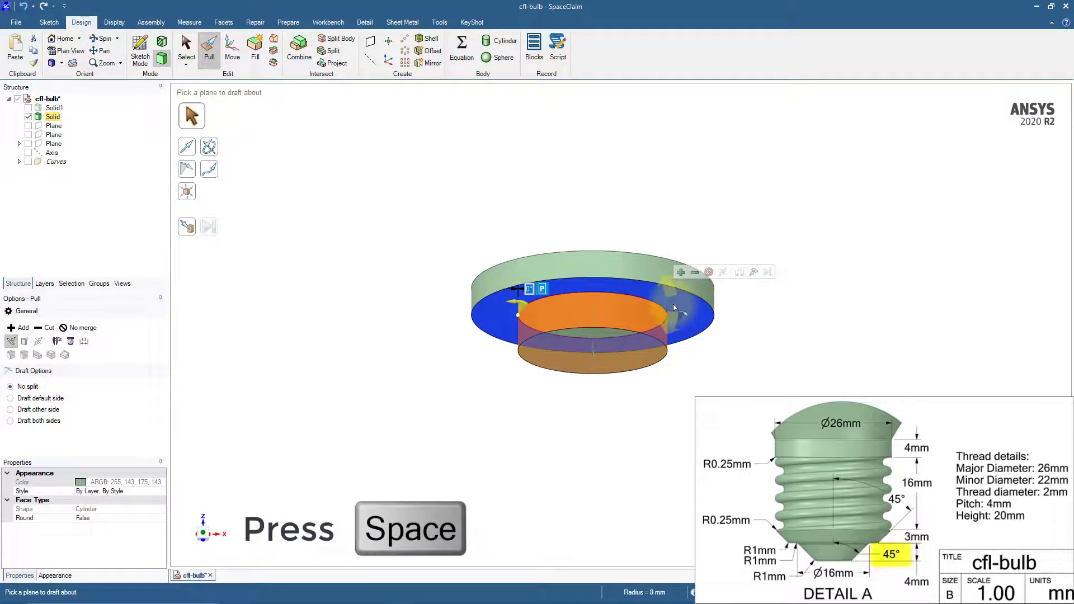
{"action": "key", "text": "space"}
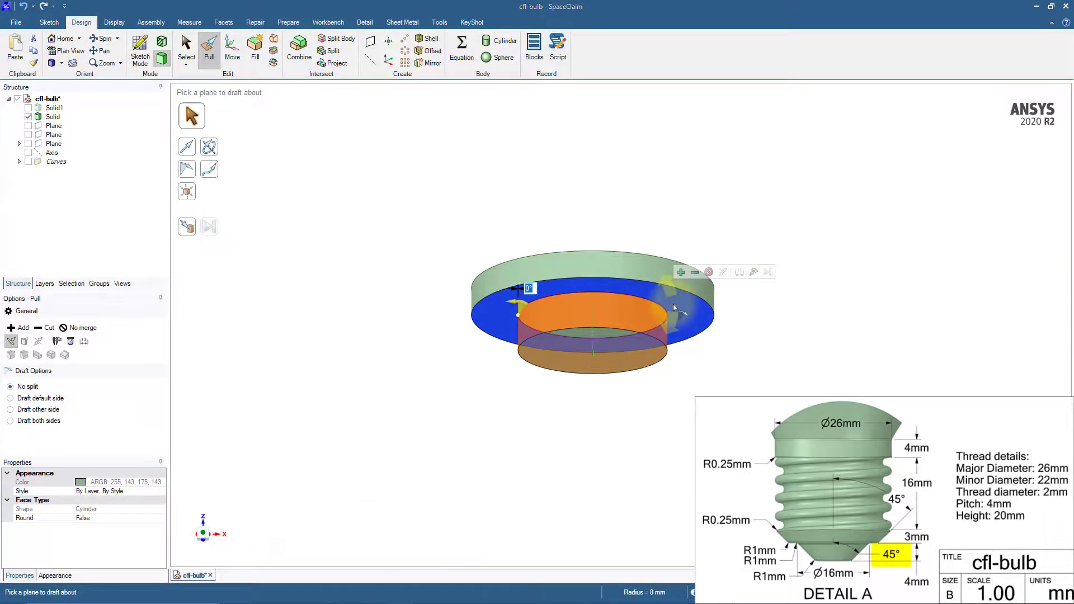
{"action": "type", "text": "45"}
{"action": "key", "text": "Return"}
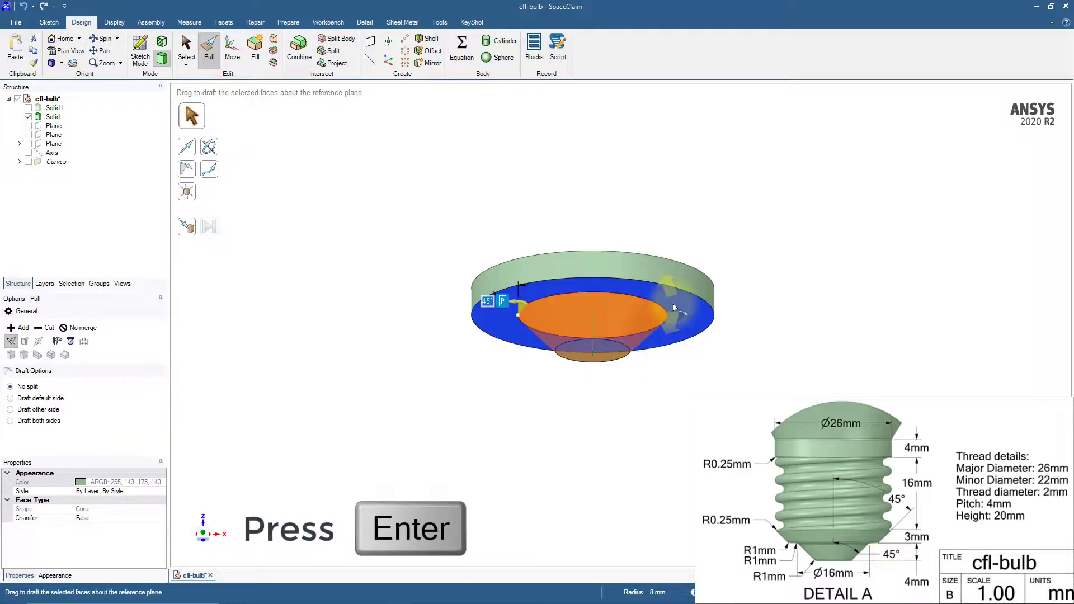
{"action": "left_click", "coordinate": [683, 370]}
Draft the wider disc's outer cylindrical face by -45° about the disc's flat top face
{"action": "middle_click_drag", "start_coordinate": [681, 391], "coordinate": [677, 406]}
{"action": "middle_click_drag", "start_coordinate": [678, 401], "coordinate": [681, 364]}
{"action": "left_click", "coordinate": [687, 305]}
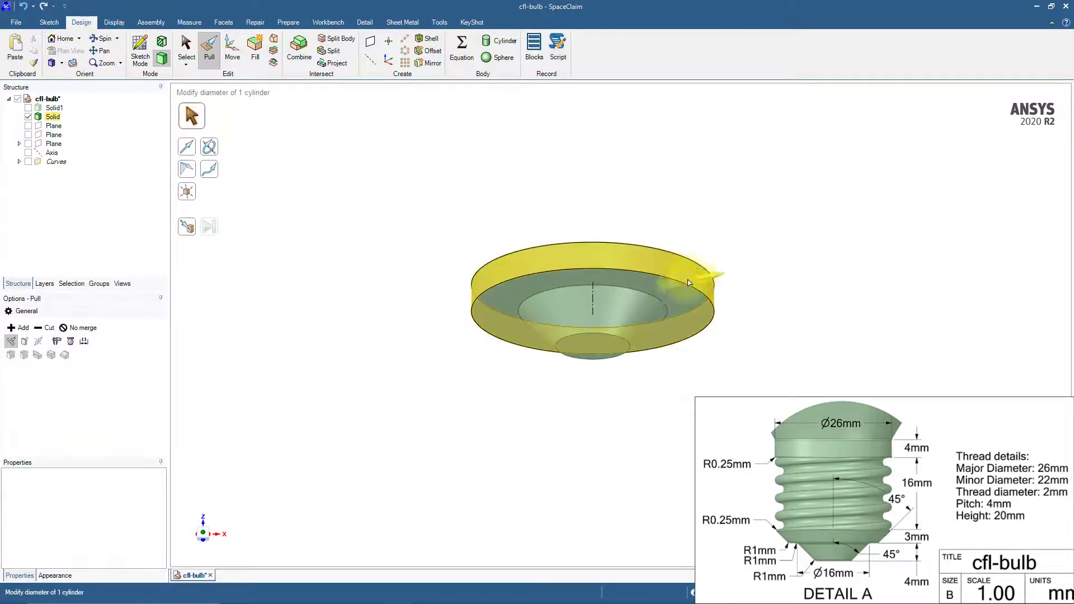
{"action": "left_click", "coordinate": [690, 276]}
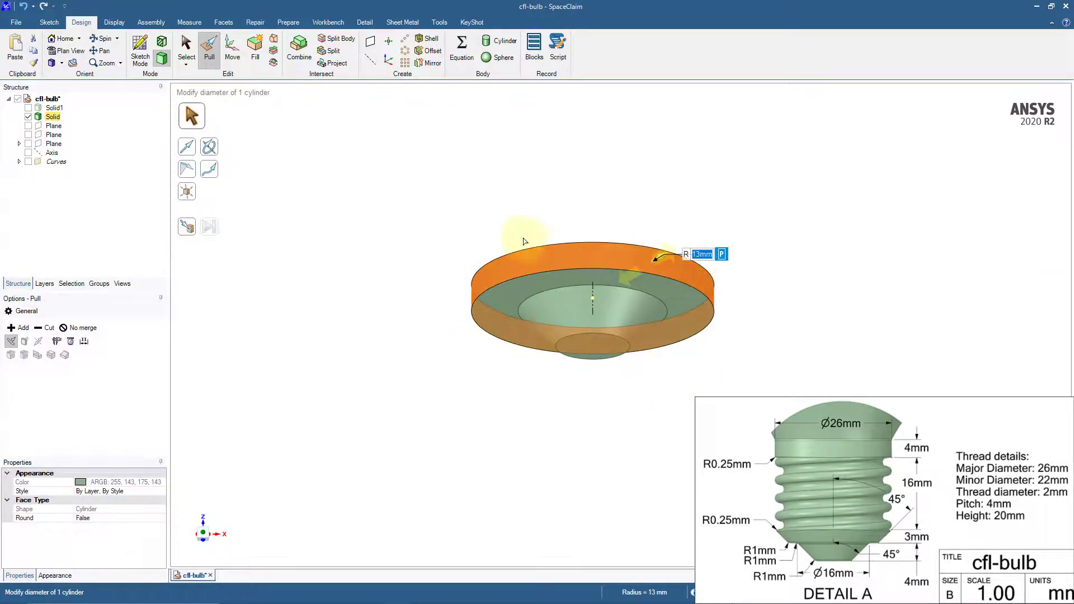
{"action": "left_click", "coordinate": [187, 170]}
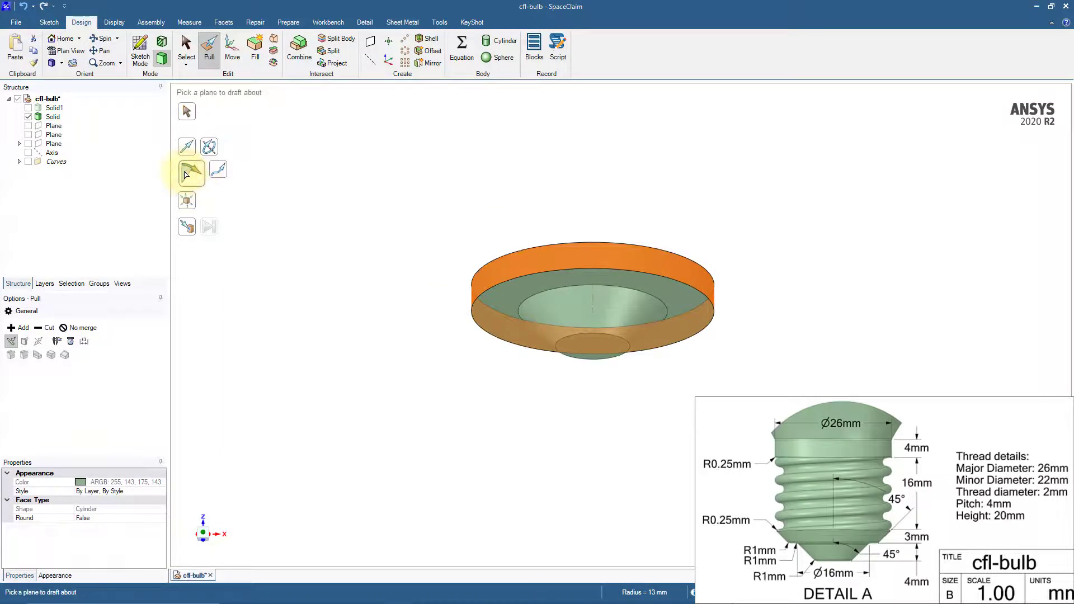
{"action": "middle_click_drag", "start_coordinate": [353, 242], "coordinate": [355, 294]}
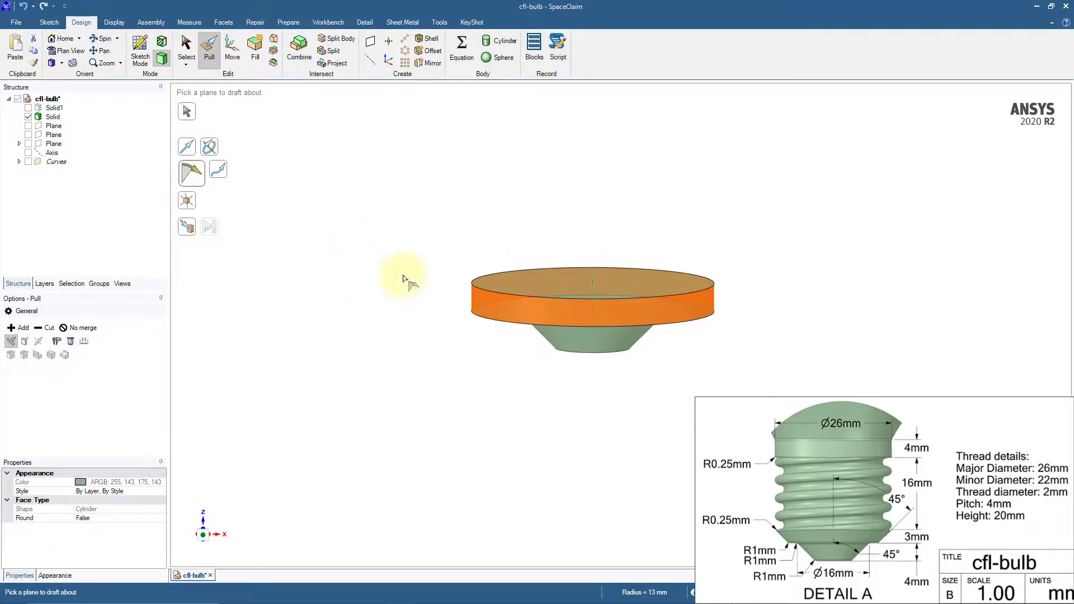
{"action": "left_click", "coordinate": [628, 283]}
{"action": "type", "text": "-45"}
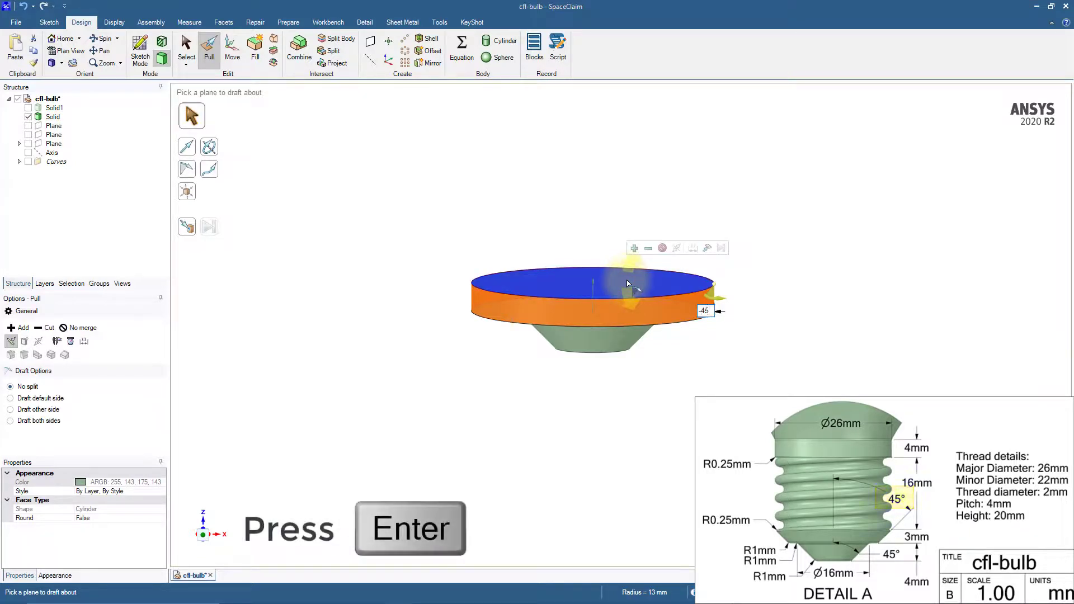
{"action": "key", "text": "Return"}
{"action": "left_click", "coordinate": [750, 352]}
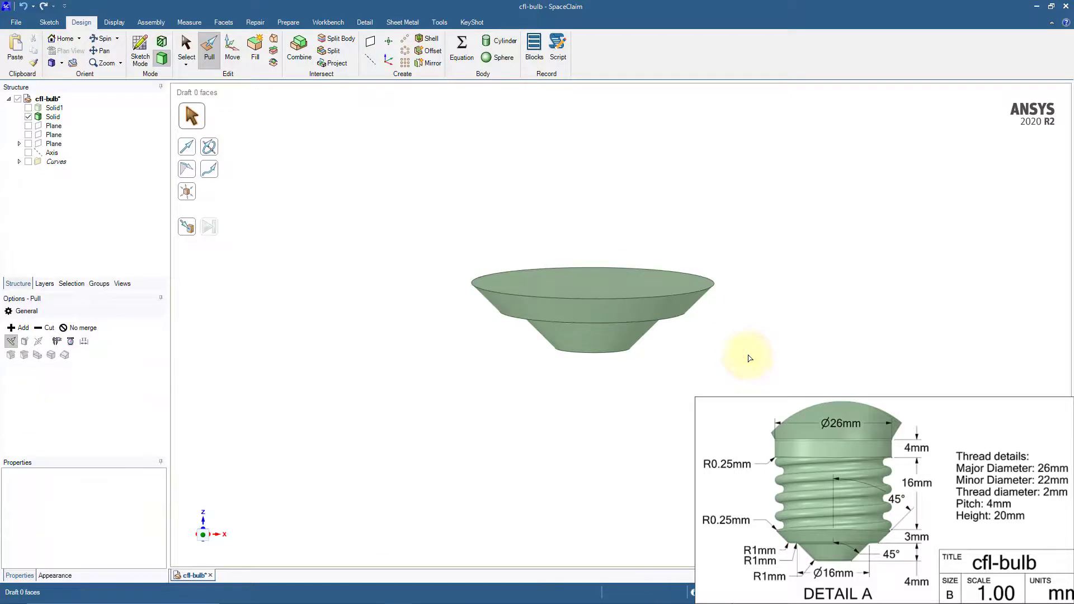
Round the three circular edges on the underside of the contact tip, including both edges of the flat ring, with a 1 mm radius
{"action": "middle_click_drag", "start_coordinate": [747, 345], "coordinate": [750, 313]}
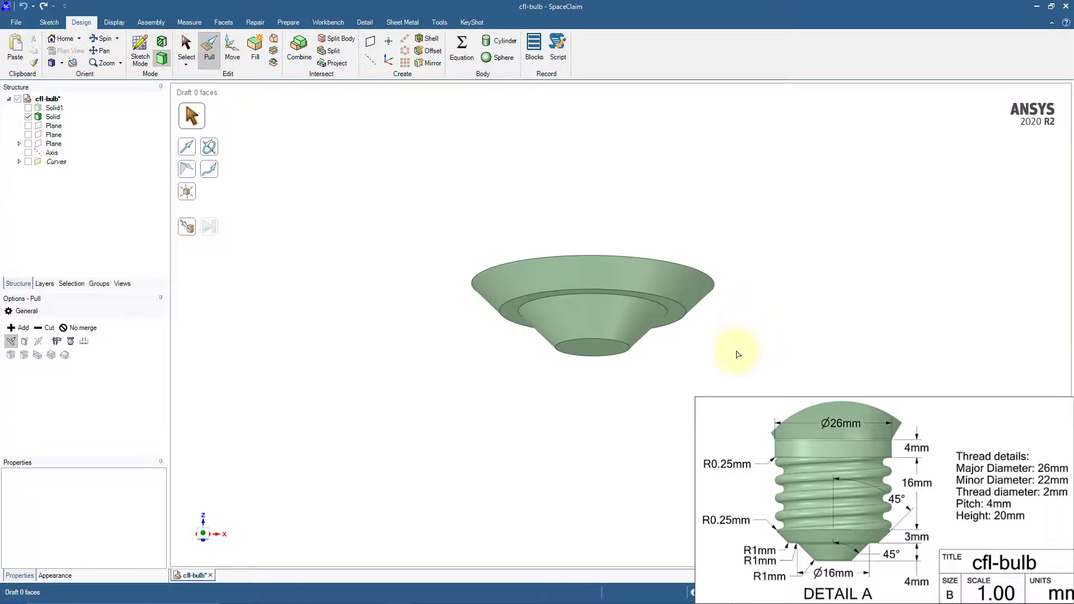
{"action": "left_click", "coordinate": [634, 351]}
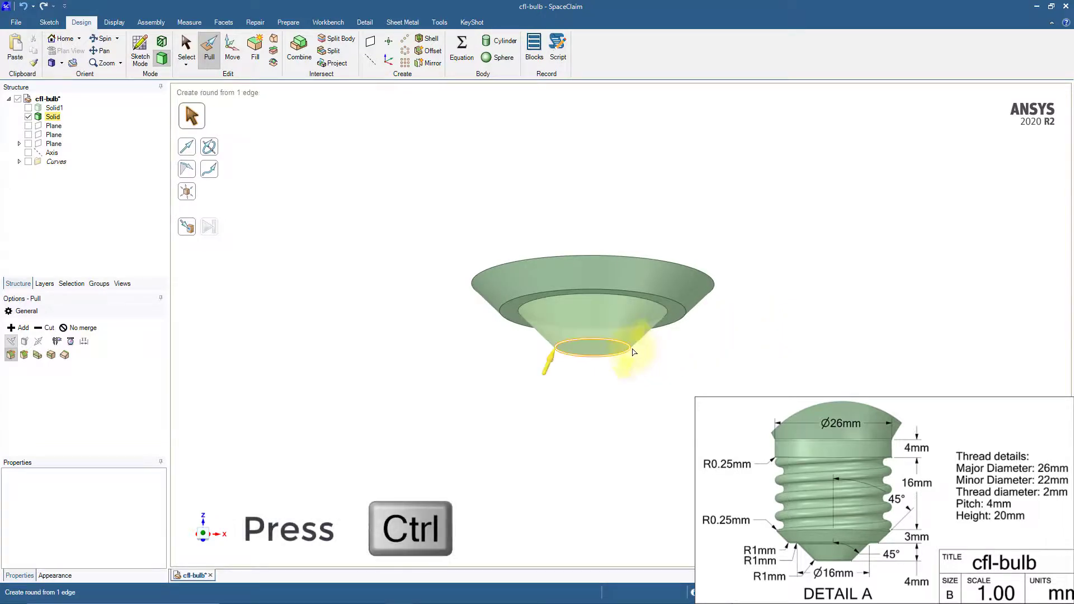
{"action": "left_click", "coordinate": [665, 309], "text": "ctrl"}
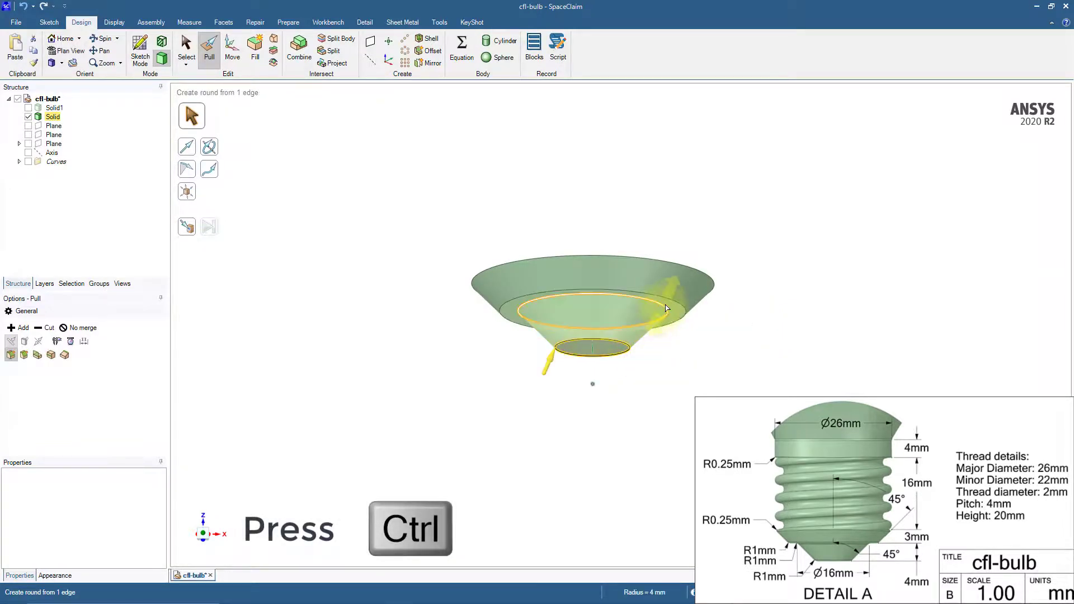
{"action": "left_click", "coordinate": [667, 309], "text": "ctrl"}
{"action": "left_click", "coordinate": [678, 306], "text": "ctrl"}
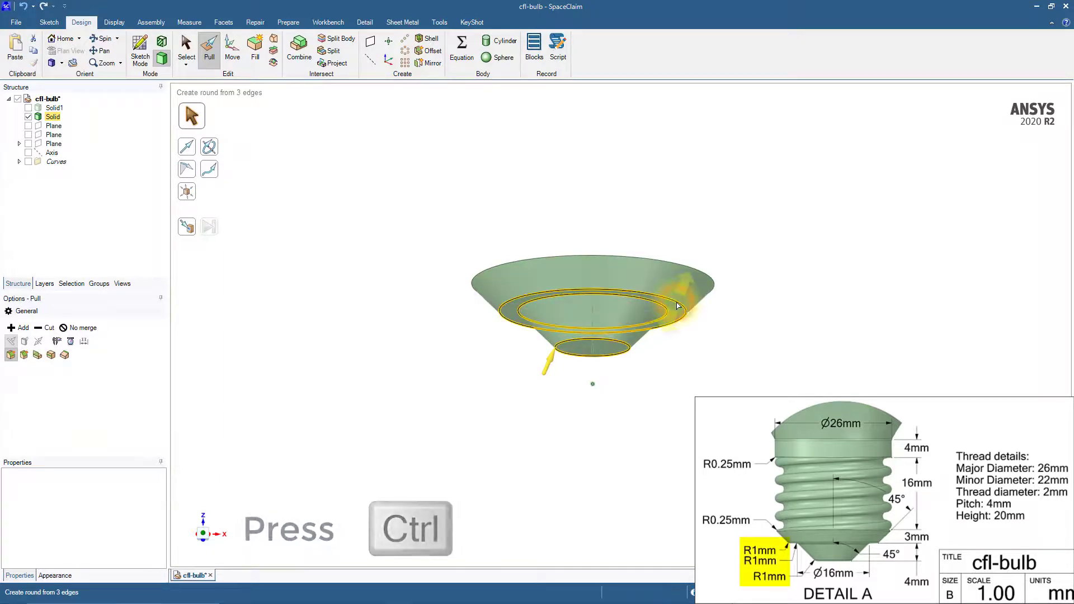
{"action": "key", "text": "Return"}
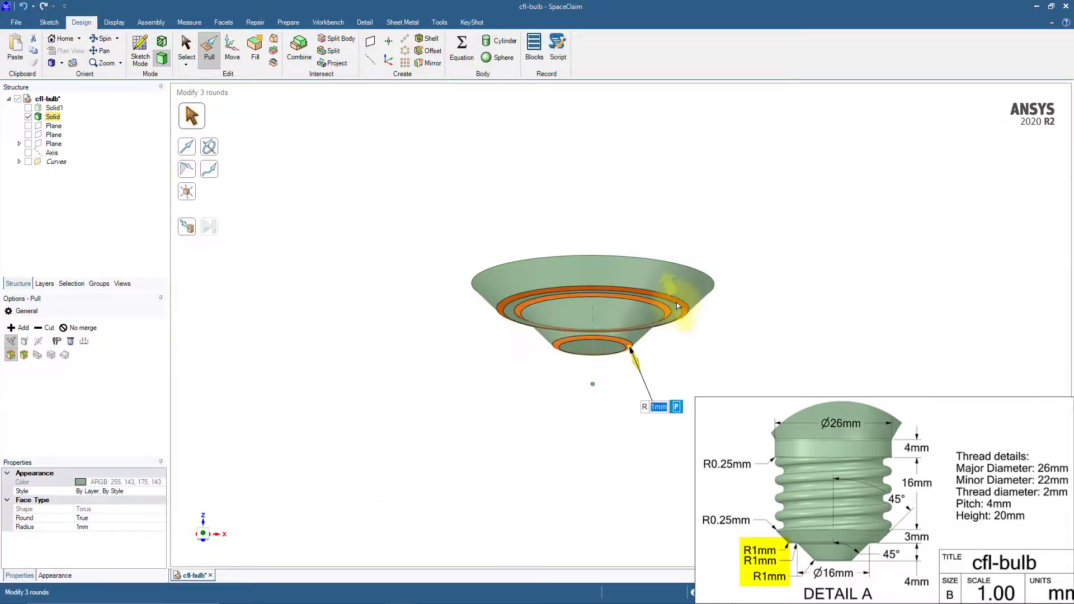
{"action": "left_click", "coordinate": [724, 356]}
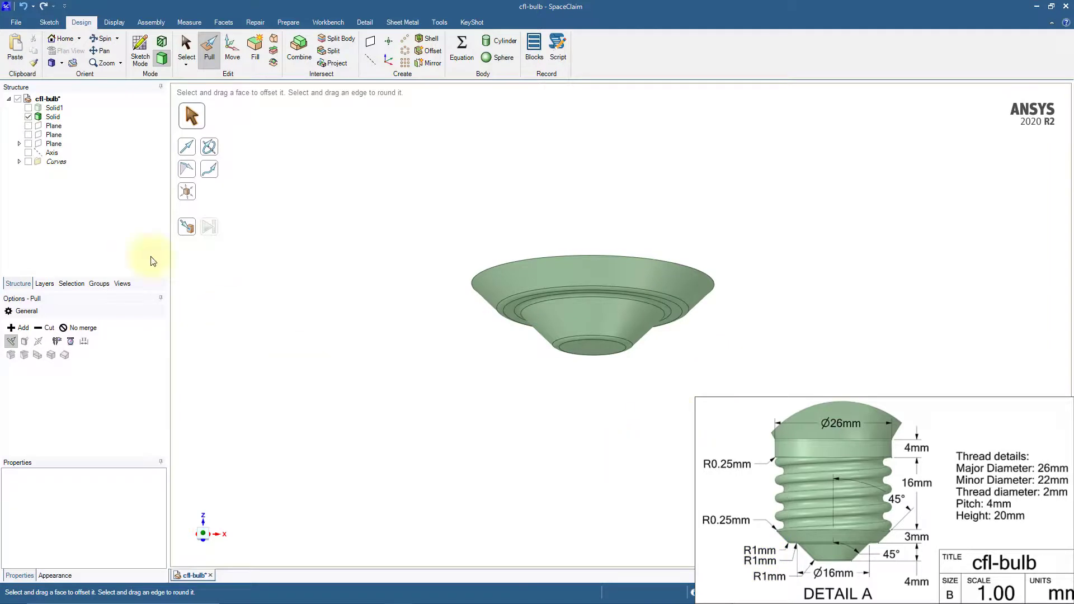
Show the hidden bulb body and merge the drafted contact tip into it with Combine
{"action": "left_click", "coordinate": [28, 107]}
{"action": "left_click", "coordinate": [28, 107]}
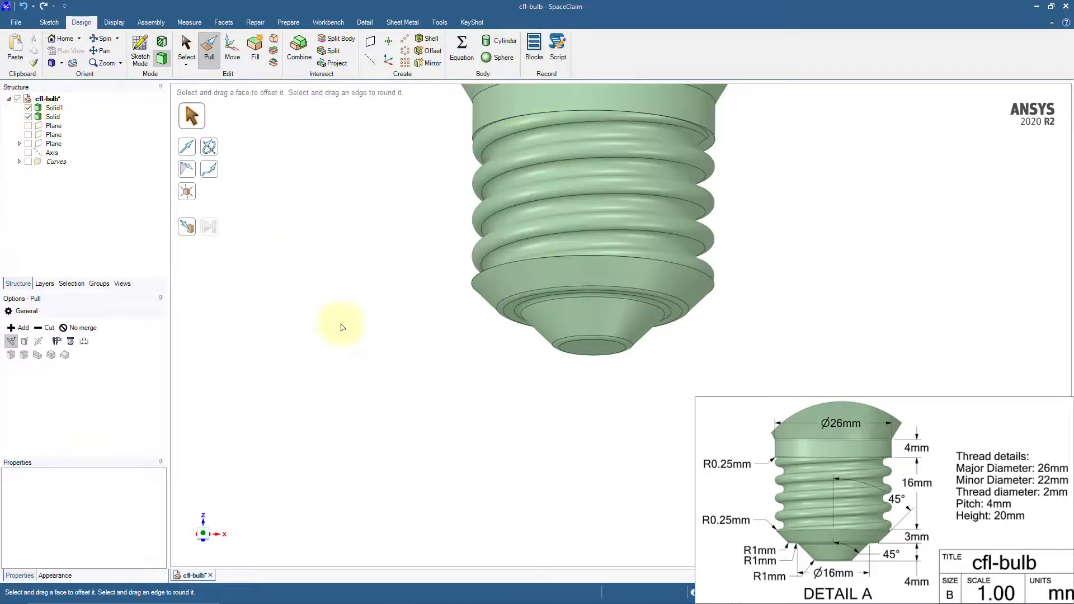
{"action": "scroll", "coordinate": [356, 310], "scroll_direction": "down", "scroll_amount": 2}
{"action": "middle_click_drag", "start_coordinate": [361, 272], "coordinate": [427, 417], "text": "shift"}
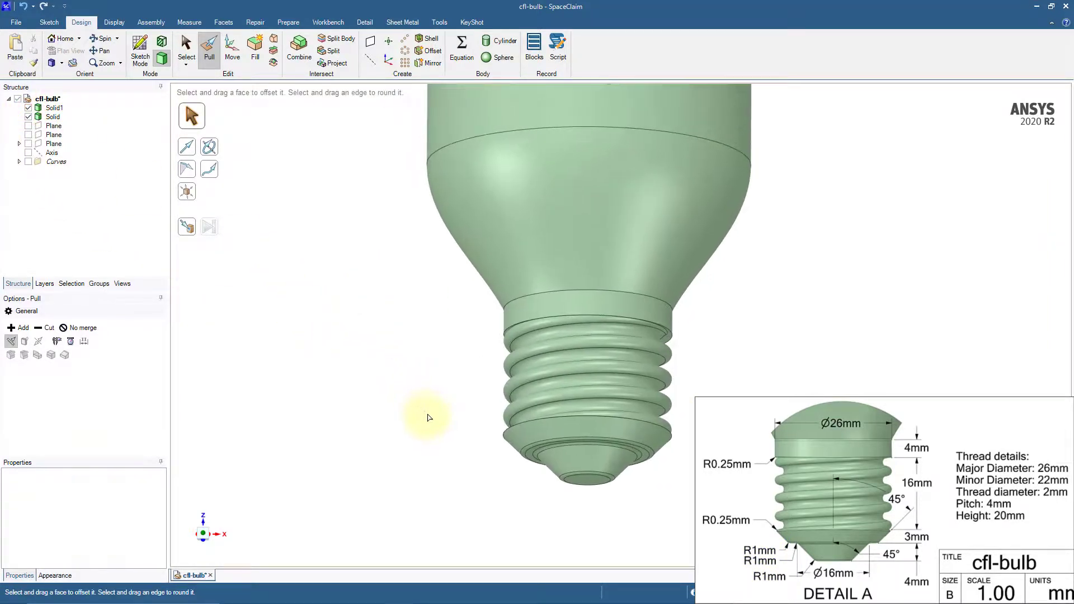
{"action": "left_click", "coordinate": [299, 49]}
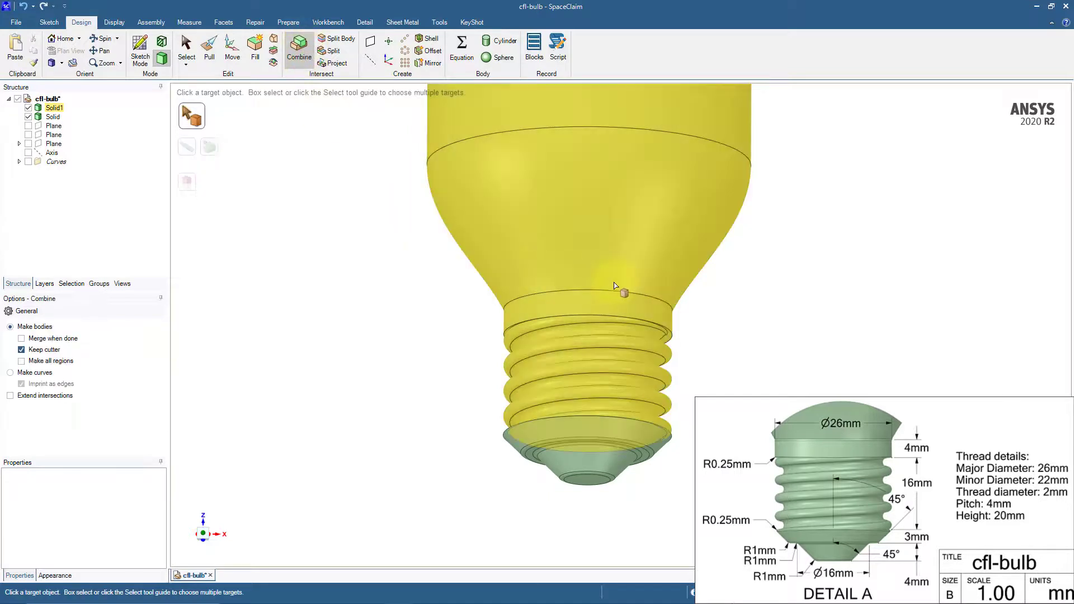
{"action": "left_click", "coordinate": [614, 285]}
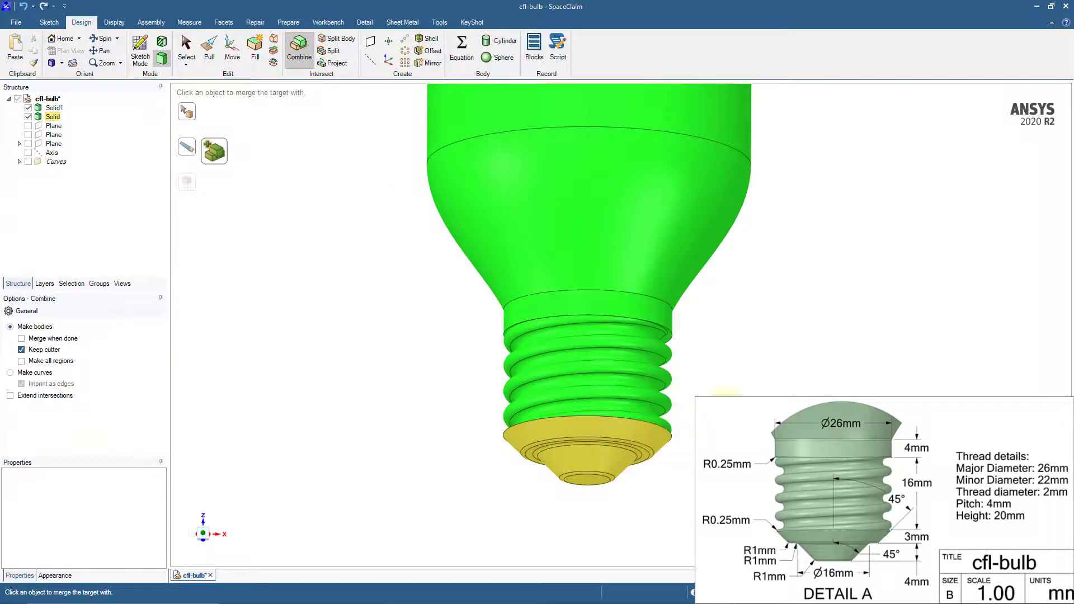
{"action": "left_click", "coordinate": [727, 409]}
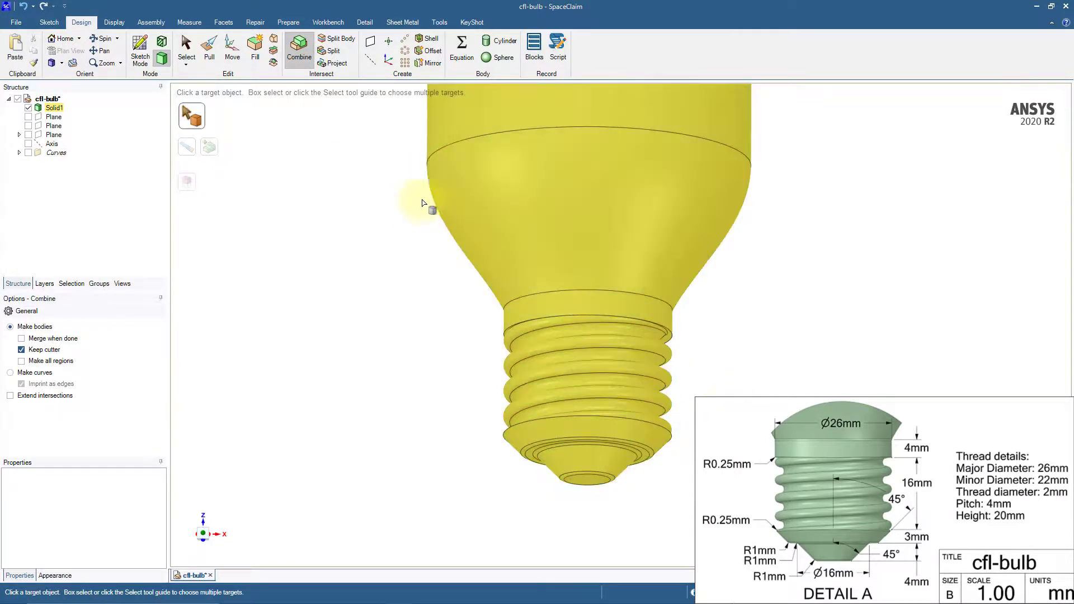
Round the contact tip's widest edge, just below the thread, with a 0.25 mm radius
{"action": "left_click", "coordinate": [214, 55]}
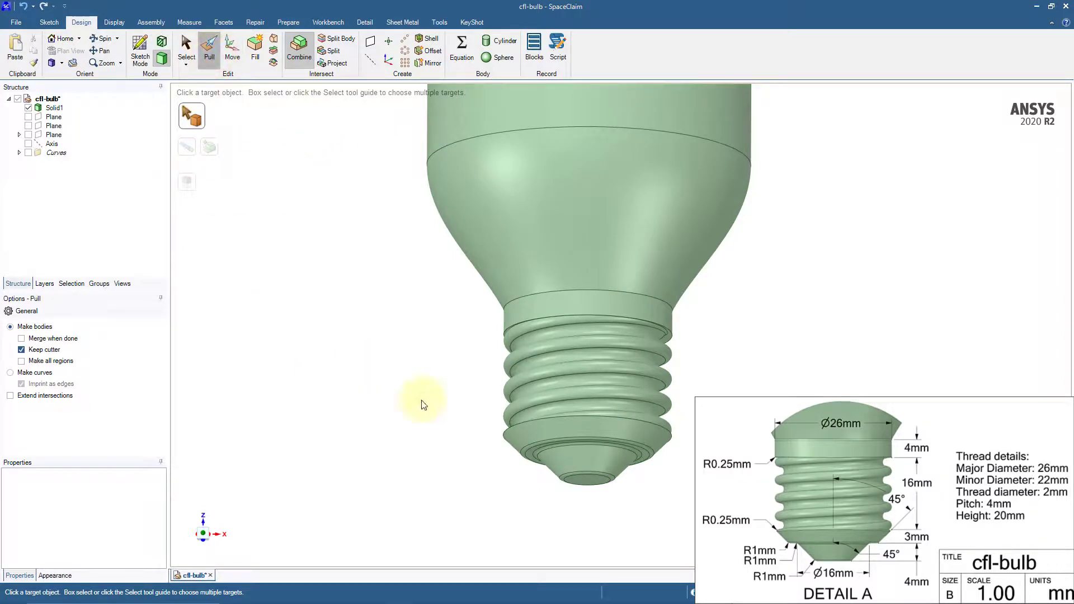
{"action": "left_click", "coordinate": [673, 442]}
{"action": "type", "text": "0."}
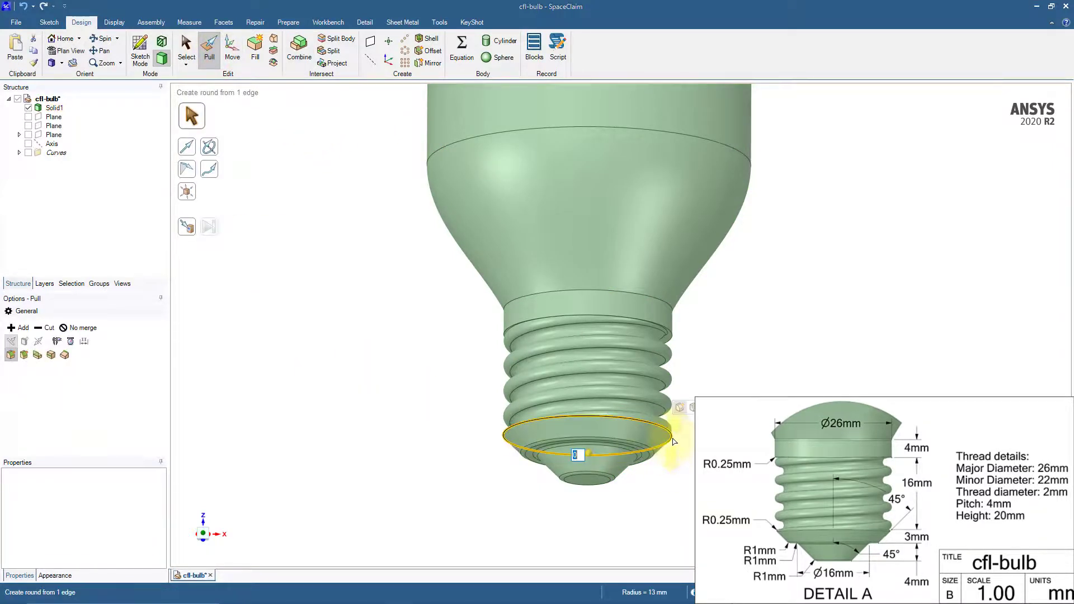
{"action": "key", "text": "Return"}
{"action": "left_click", "coordinate": [787, 365]}
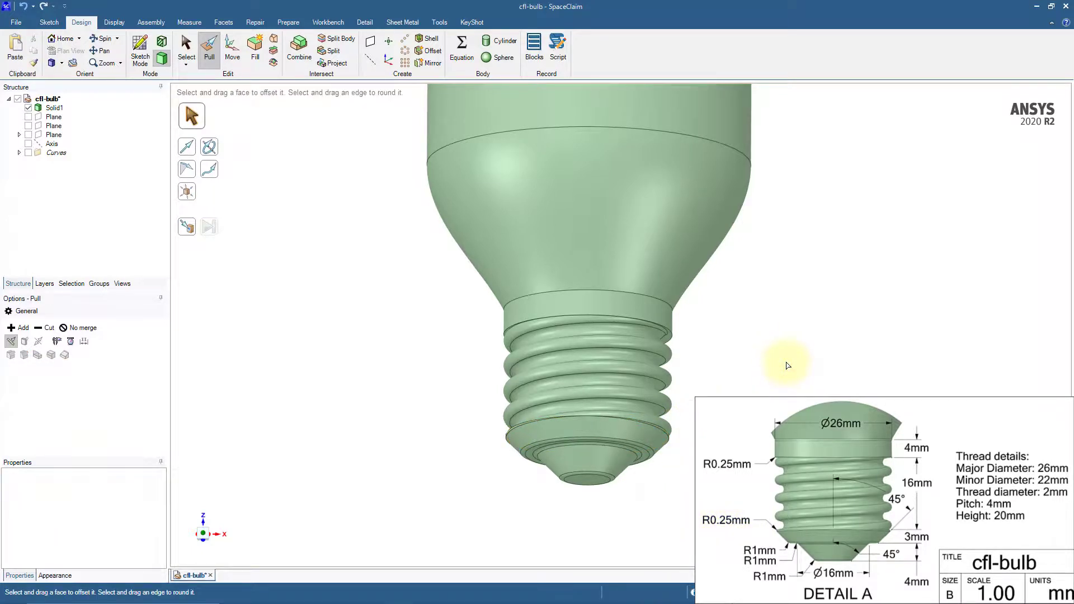
Round the collar's lower edge, just above the thread, with a 0.25 mm radius
{"action": "left_click", "coordinate": [674, 338]}
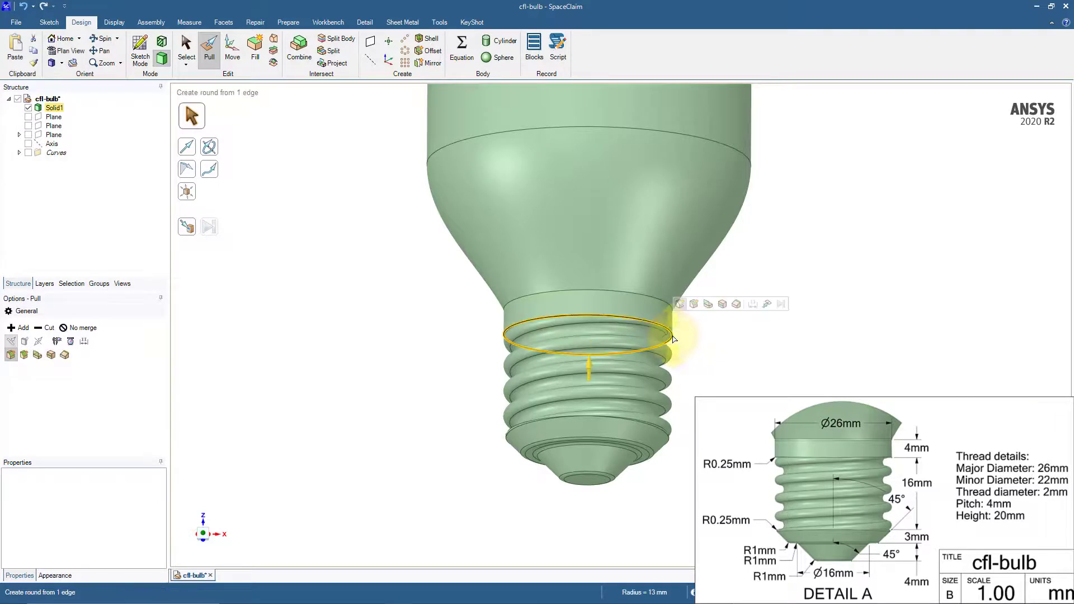
{"action": "key", "text": "space"}
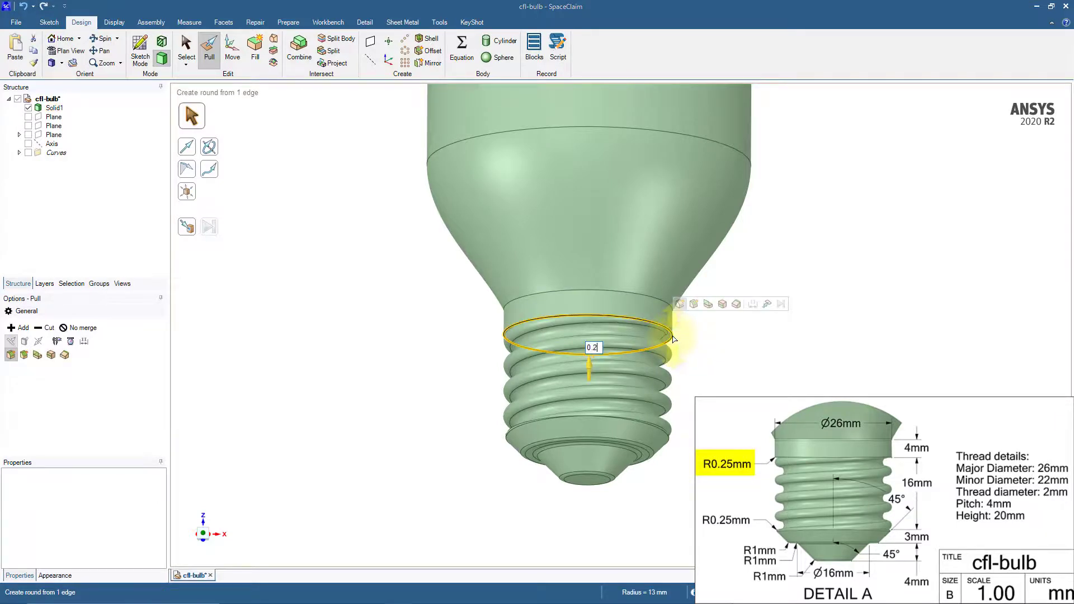
{"action": "key", "text": "Return"}
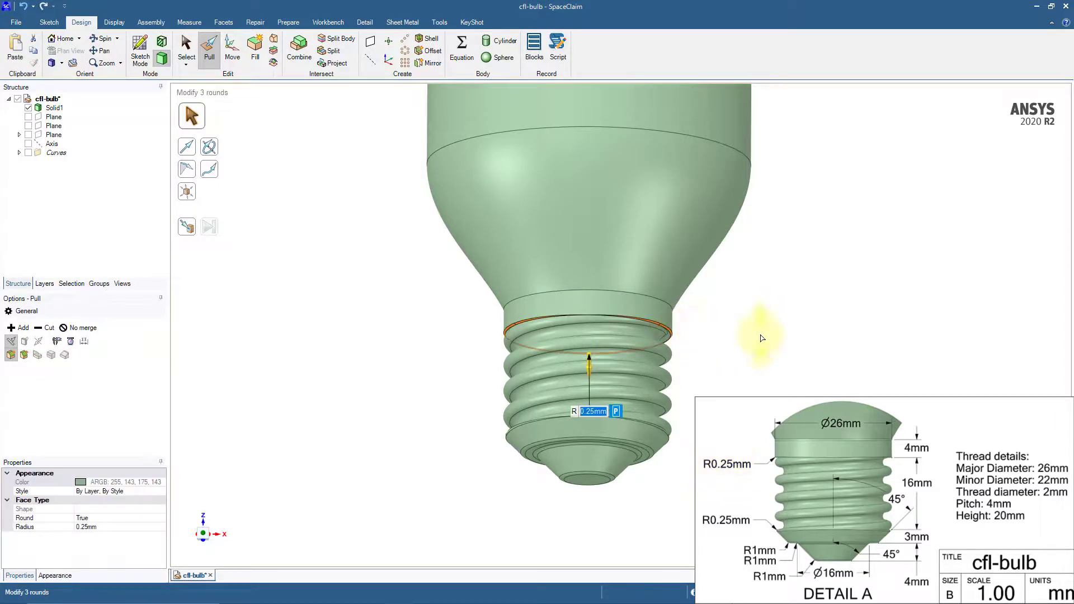
{"action": "left_click", "coordinate": [761, 338]}
Round the edge between the tapered base and the collar together with the base's upper rim, using a 1 mm radius
{"action": "left_click", "coordinate": [673, 306]}
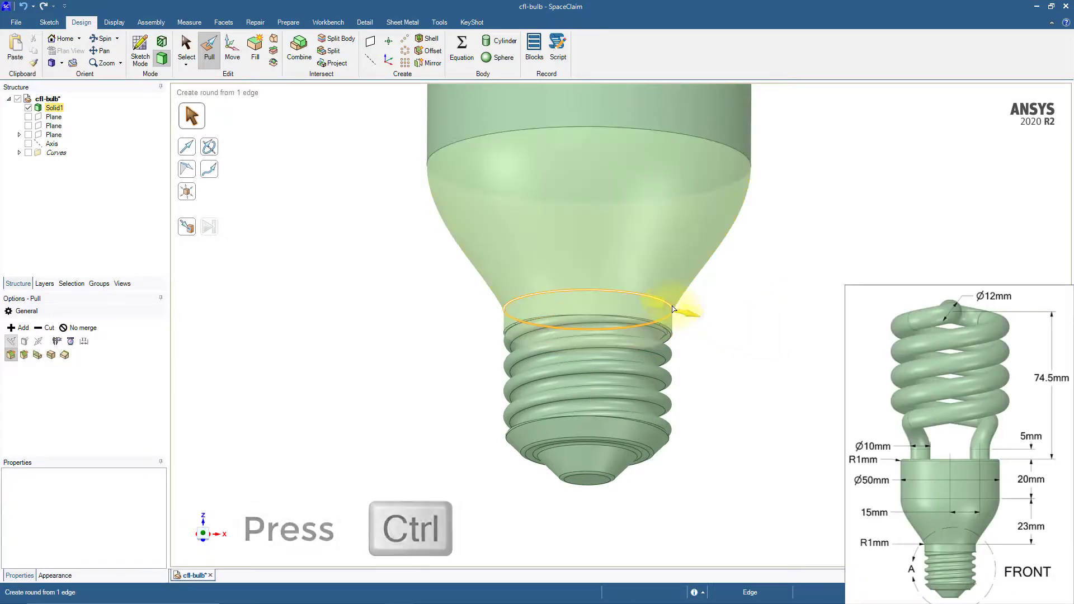
{"action": "scroll", "coordinate": [756, 325], "scroll_direction": "down", "scroll_amount": 2}
{"action": "middle_click_drag", "start_coordinate": [797, 224], "coordinate": [784, 335], "text": "shift"}
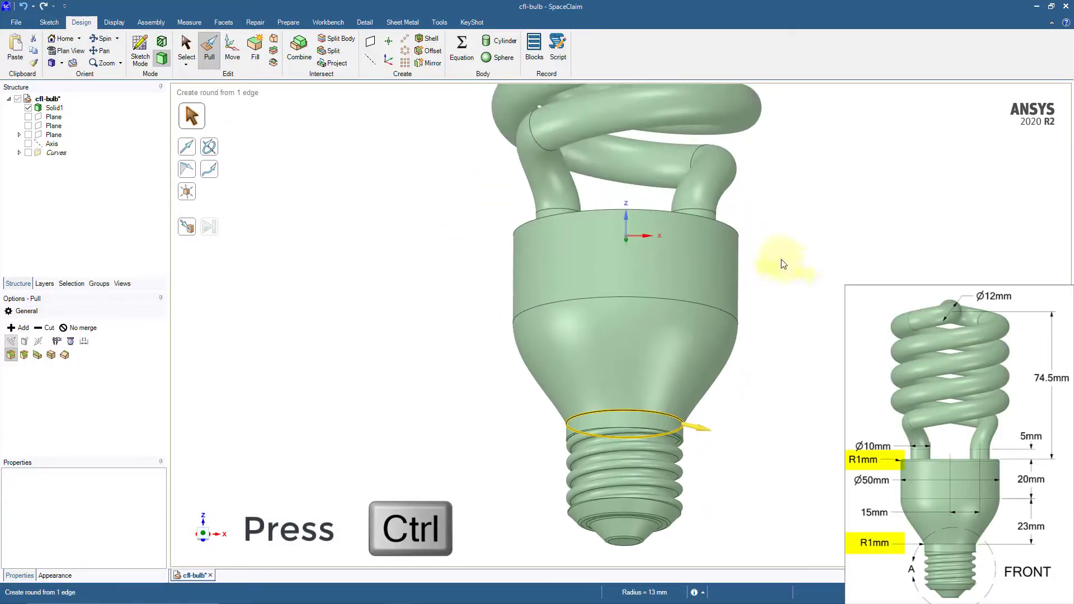
{"action": "left_click", "coordinate": [739, 235], "text": "ctrl"}
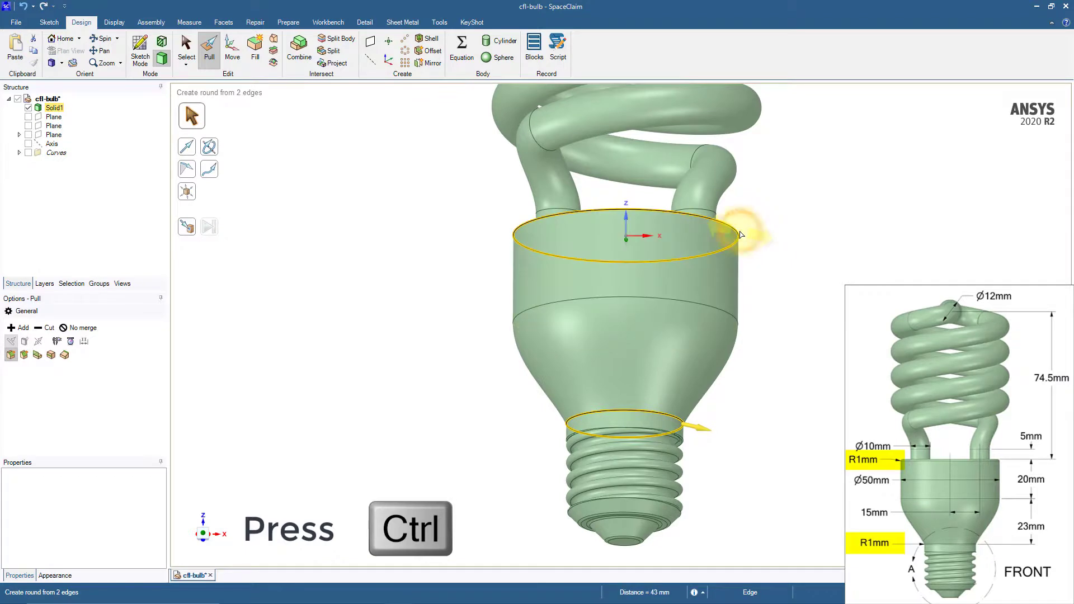
{"action": "type", "text": "1"}
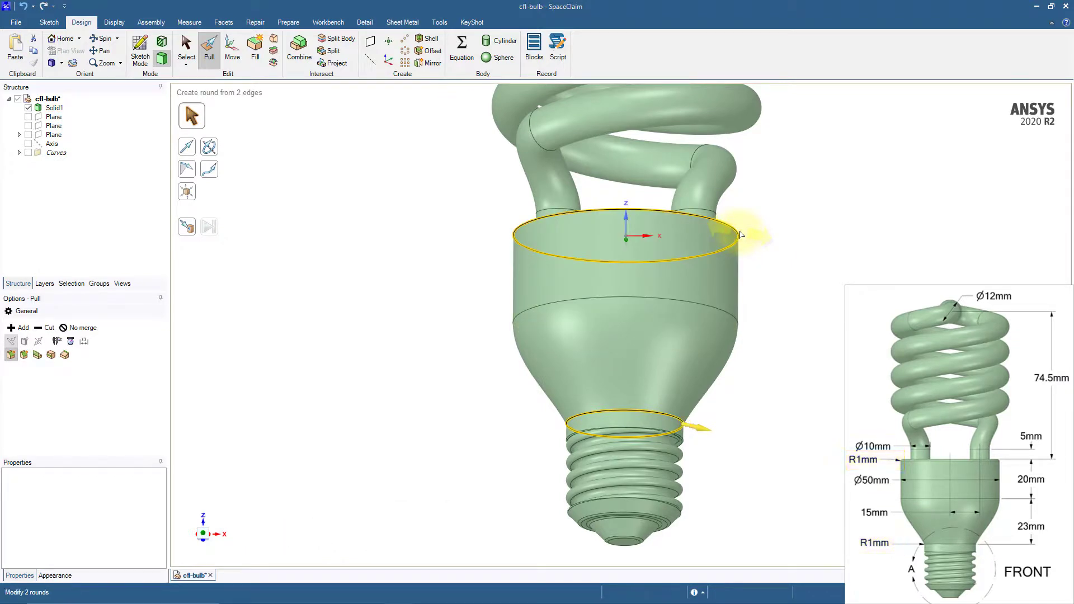
{"action": "key", "text": "Return"}
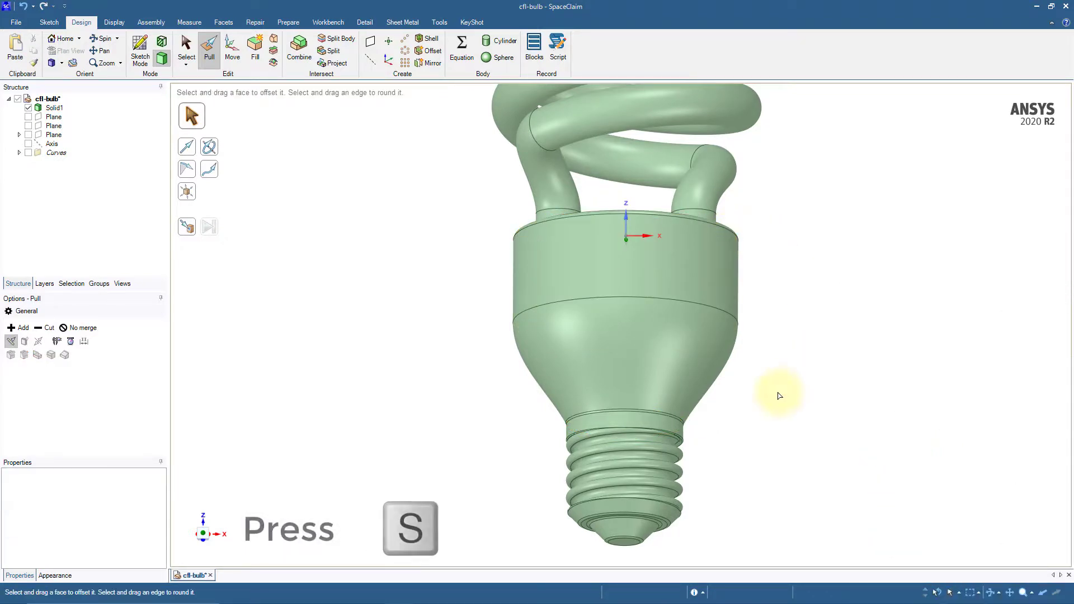
Switch to the Select tool and show all hidden objects in the model
{"action": "key", "text": "s"}
{"action": "scroll", "coordinate": [779, 395], "scroll_direction": "down", "scroll_amount": 2}
{"action": "scroll", "coordinate": [780, 396], "scroll_direction": "down", "scroll_amount": 2}
{"action": "middle_click_drag", "start_coordinate": [838, 320], "coordinate": [717, 369]}
{"action": "scroll", "coordinate": [678, 316], "scroll_direction": "up", "scroll_amount": 3}
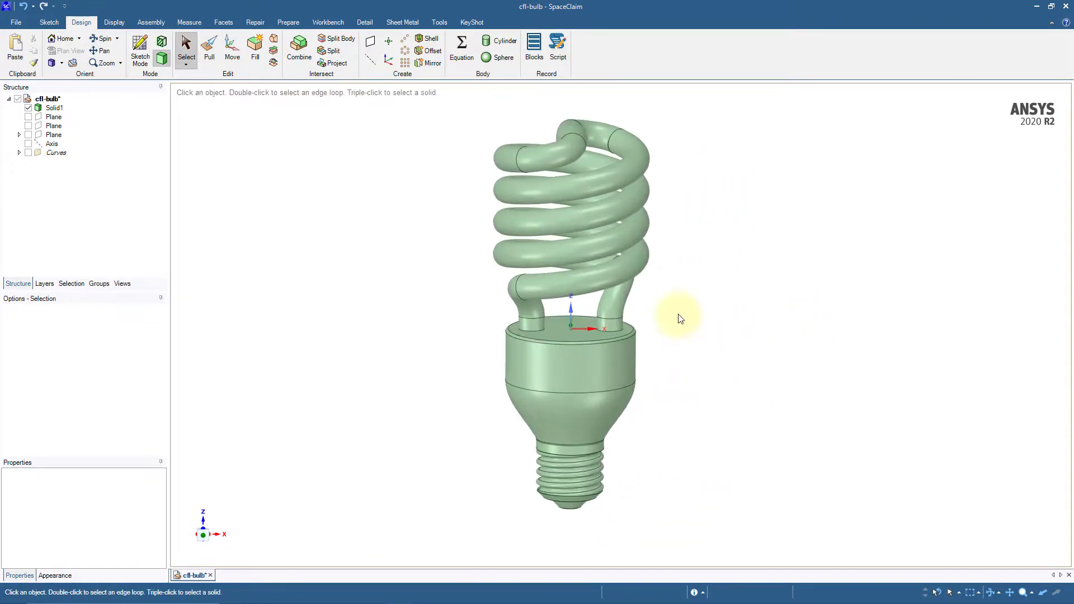
{"action": "right_click", "coordinate": [697, 230]}
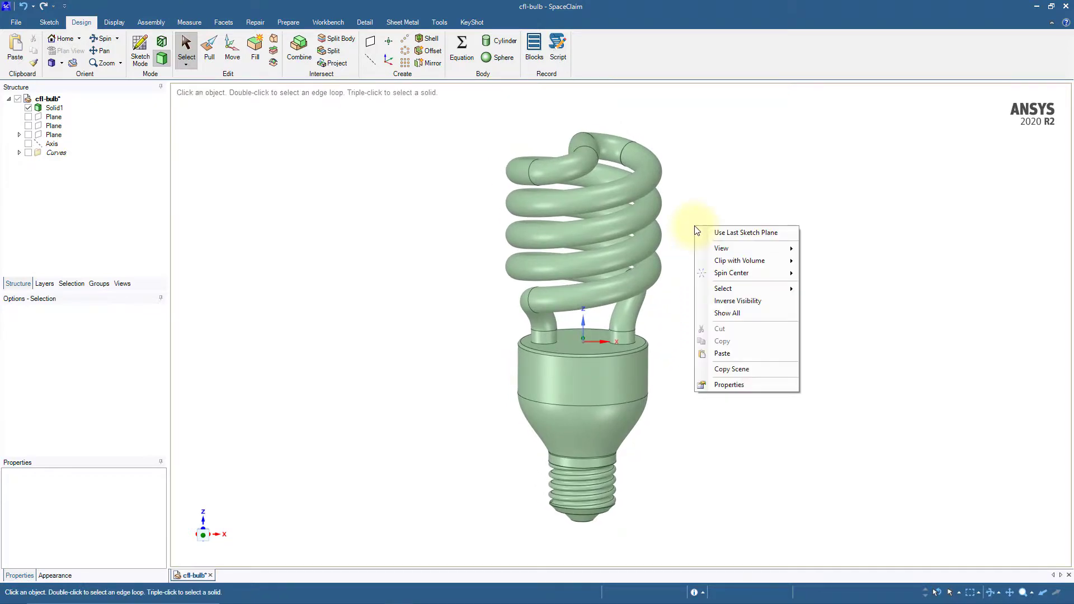
{"action": "left_click", "coordinate": [744, 311]}
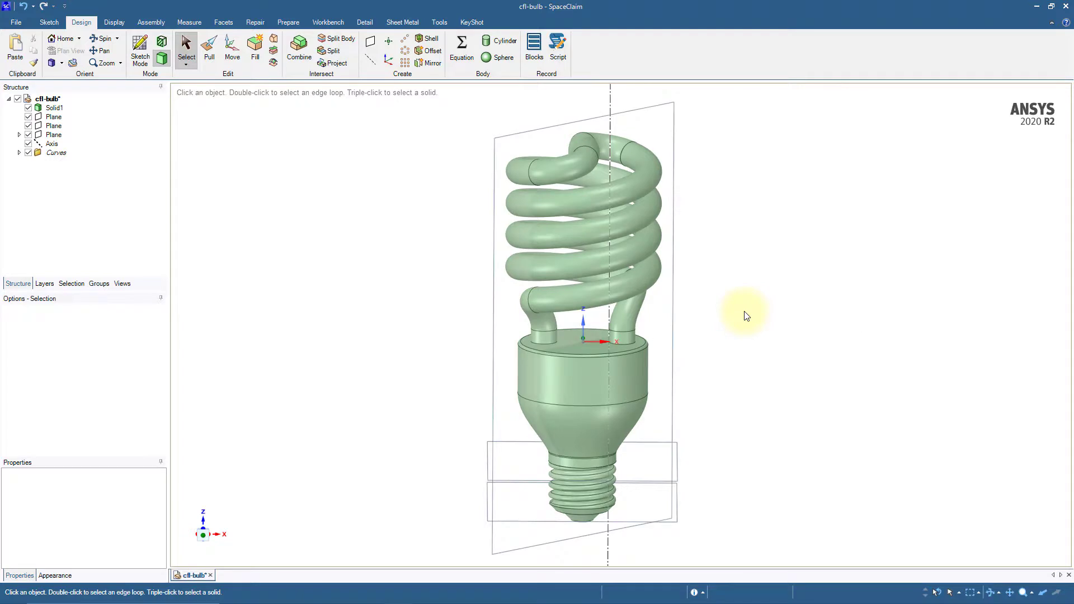
Hide the bulb solid and delete all remaining planes, the axis and the curves
{"action": "right_click", "coordinate": [656, 271]}
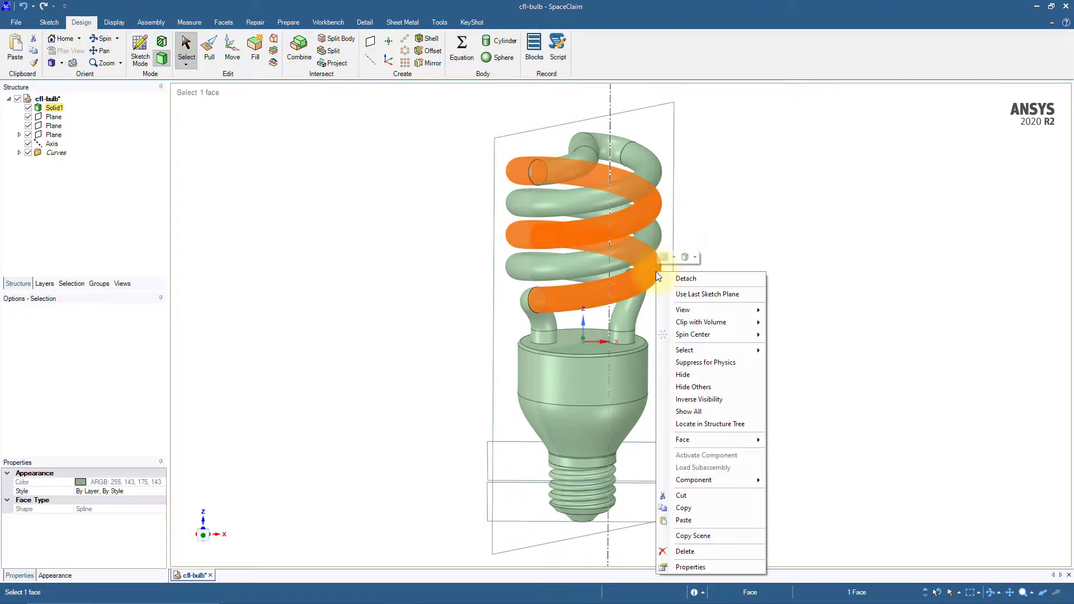
{"action": "left_click", "coordinate": [686, 376]}
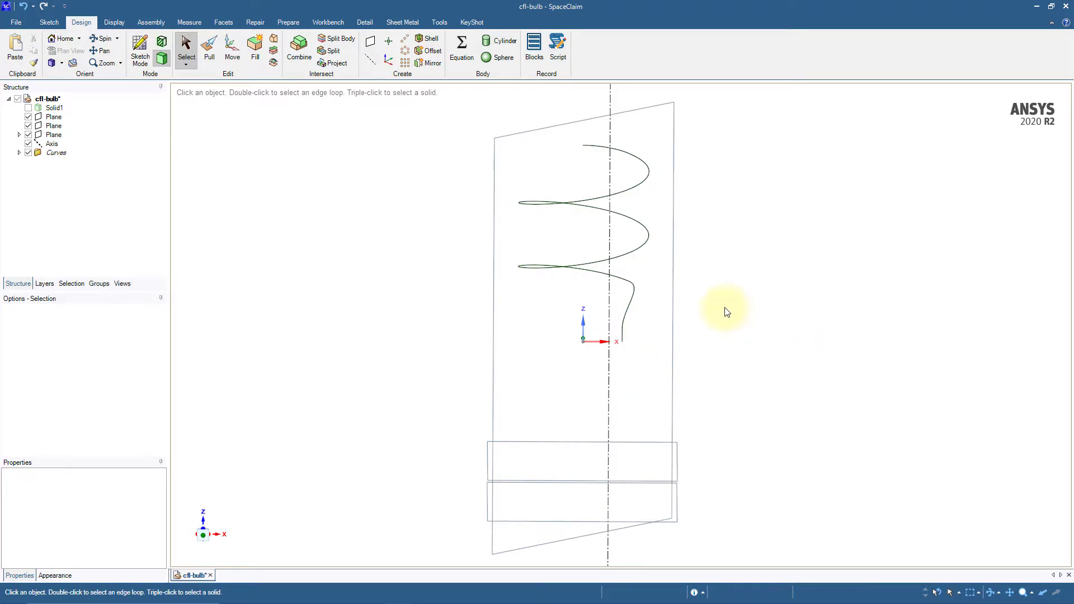
{"action": "key", "text": "ctrl+a"}
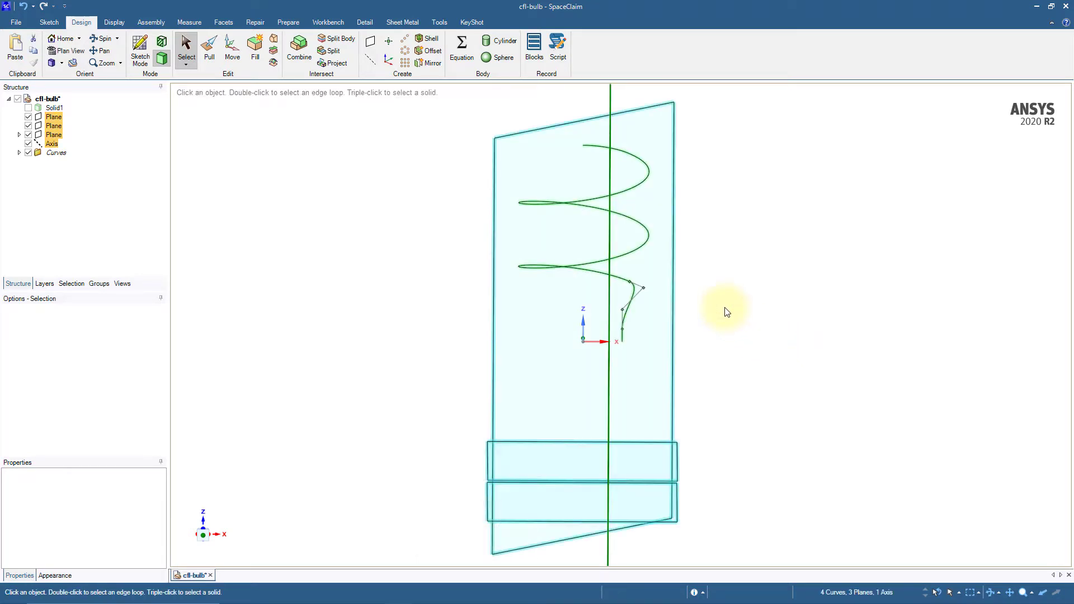
{"action": "key", "text": "Delete"}
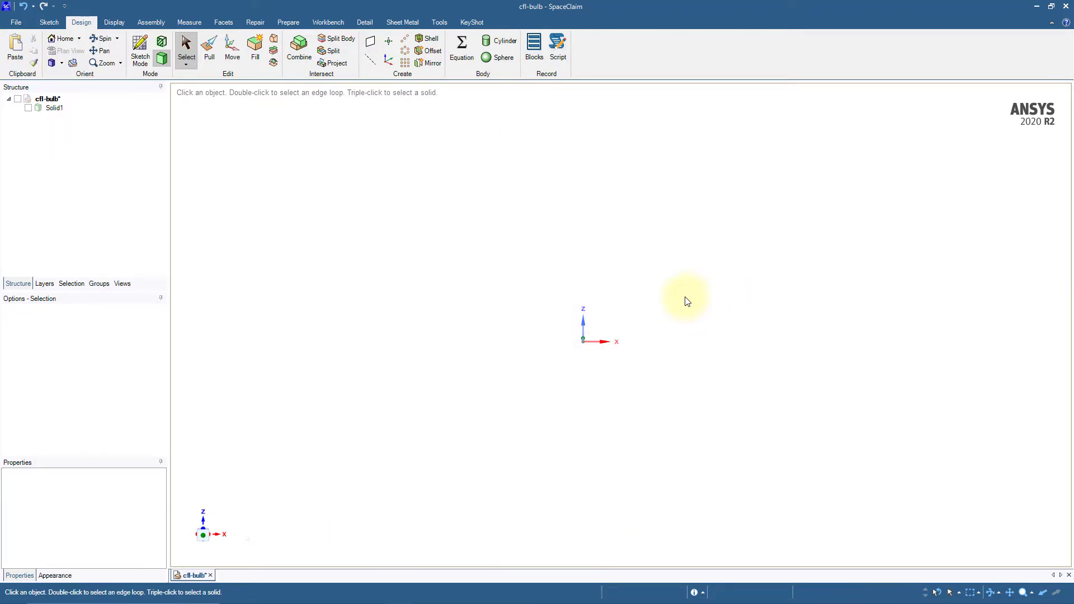
Show the bulb solid again and save the document
{"action": "left_click", "coordinate": [28, 108]}
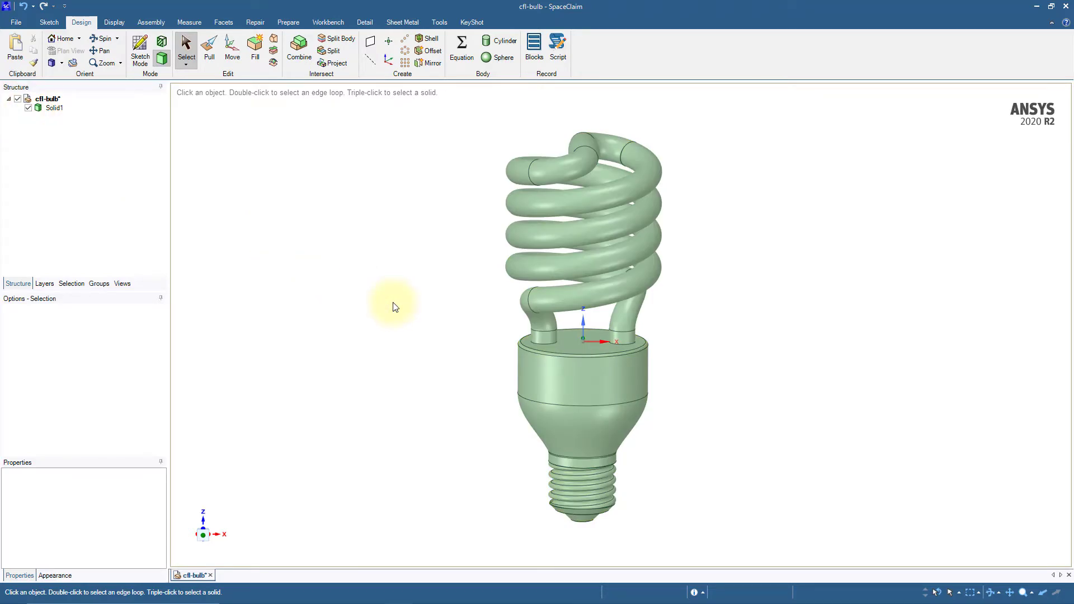
{"action": "left_click", "coordinate": [16, 22]}
{"action": "left_click", "coordinate": [26, 91]}
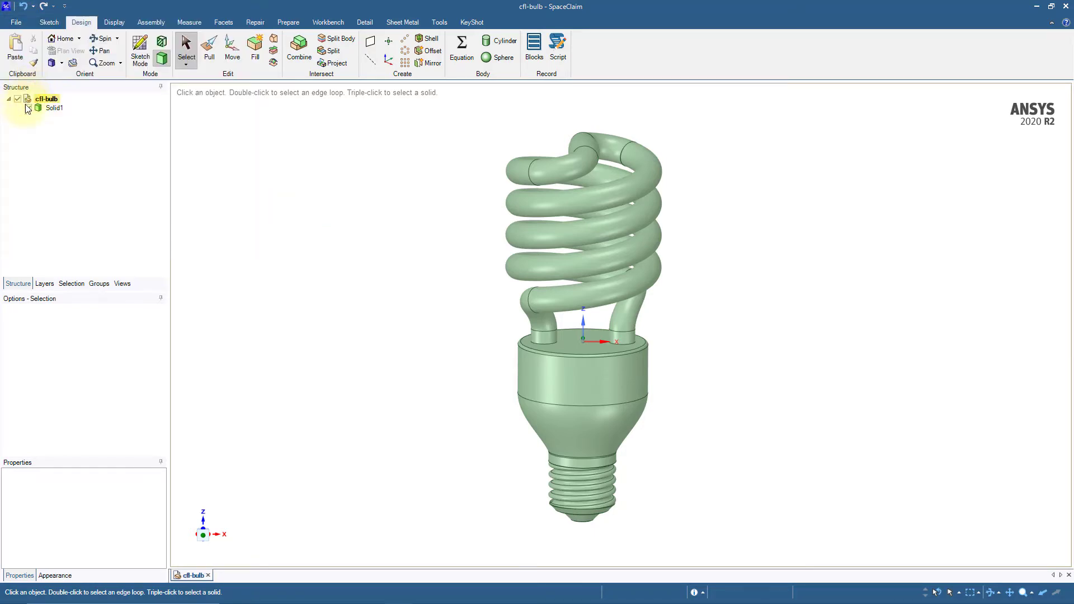